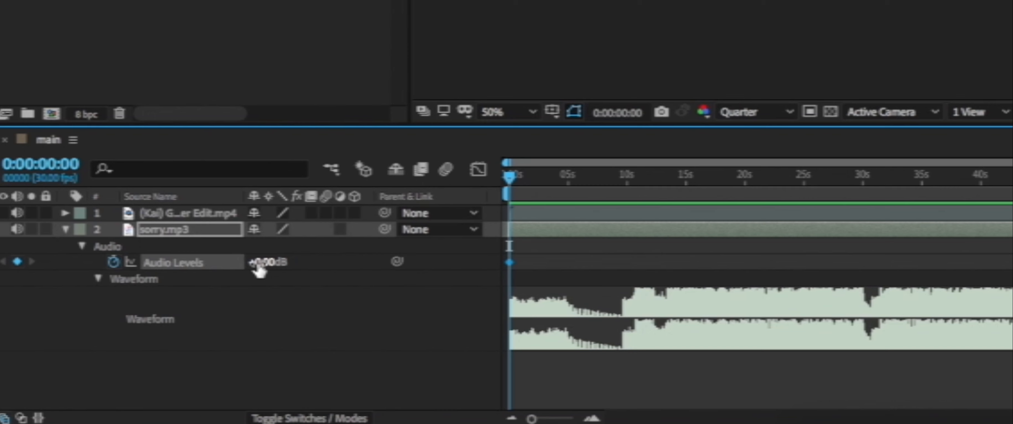
Lower the sorry.mp3 audio level to -26 dB at 0:00:00:00 and add a keyframe with the same level at 0:00:09:17.
left_click_drag(255, 266, 231, 270)
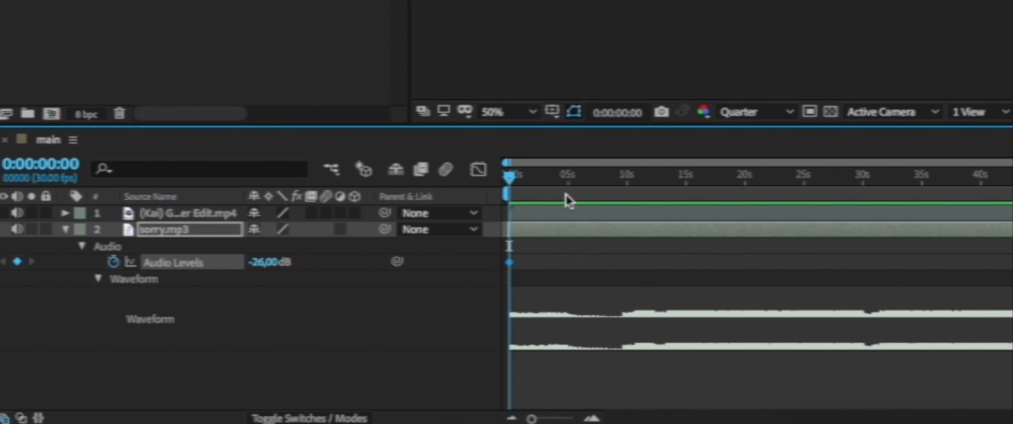
left_click_drag(573, 188, 623, 195)
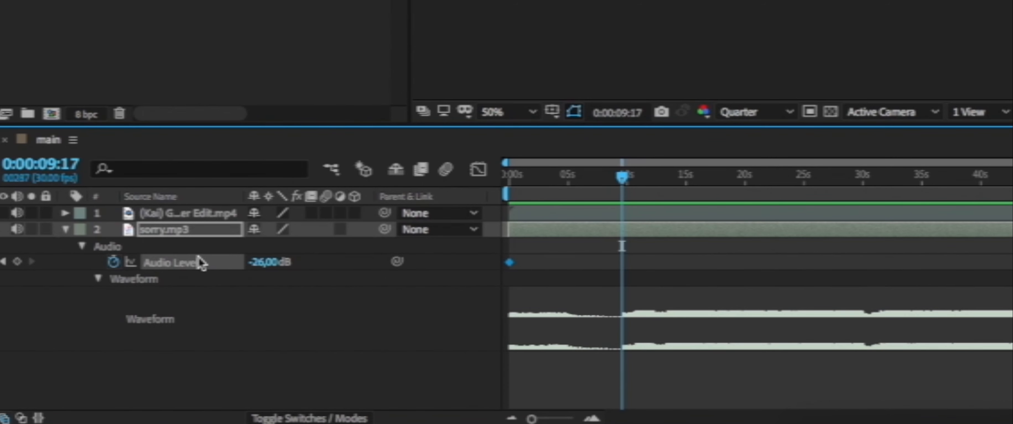
left_click(18, 262)
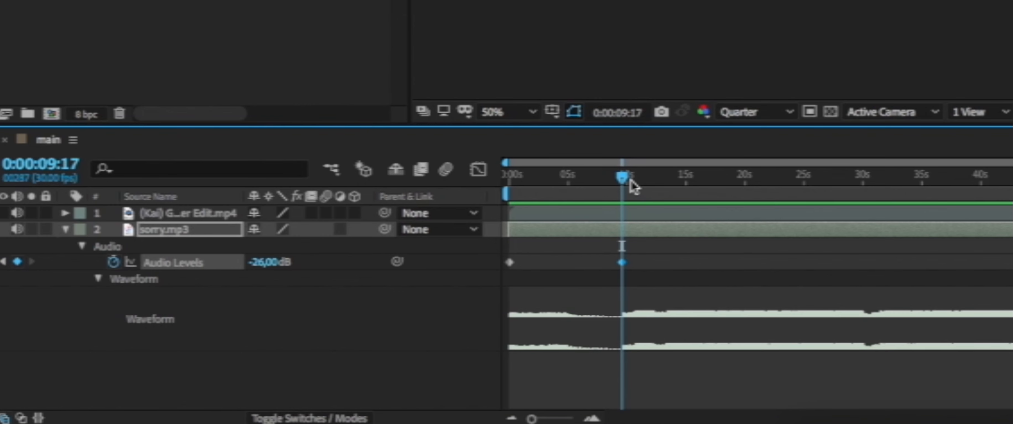
Set the sorry.mp3 audio level to 0 dB at 0:00:10:16 and preview the fade-in from the start.
left_click_drag(631, 182, 634, 180)
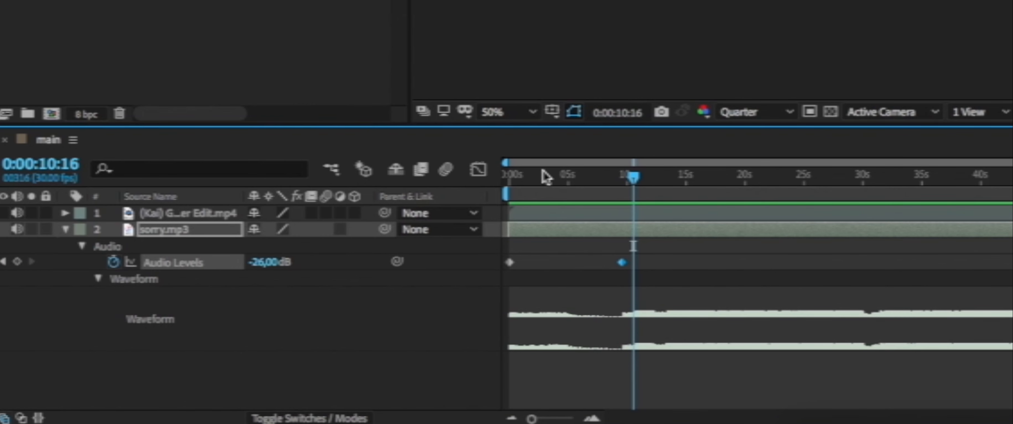
left_click(269, 263)
type("0")
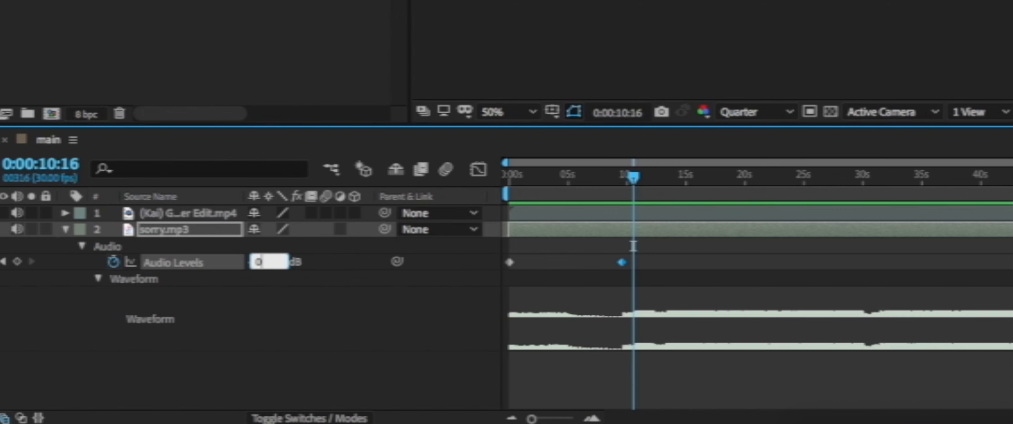
key("Return")
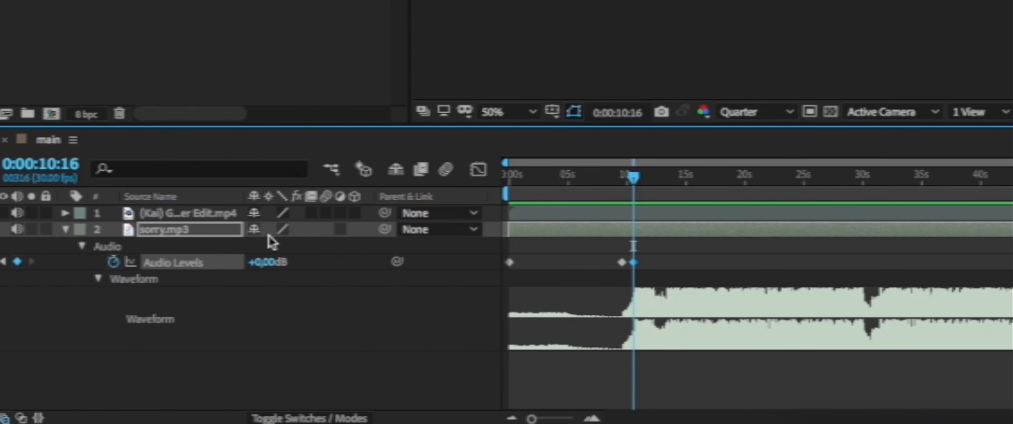
key("Home")
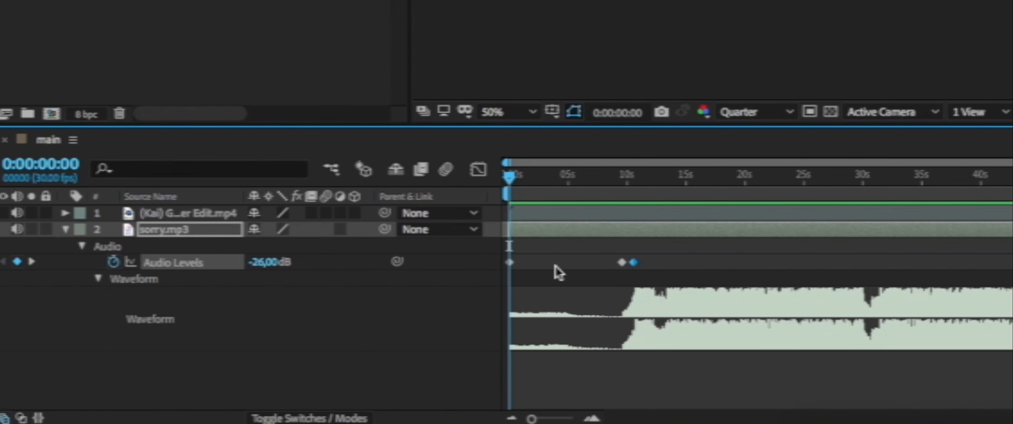
key("space")
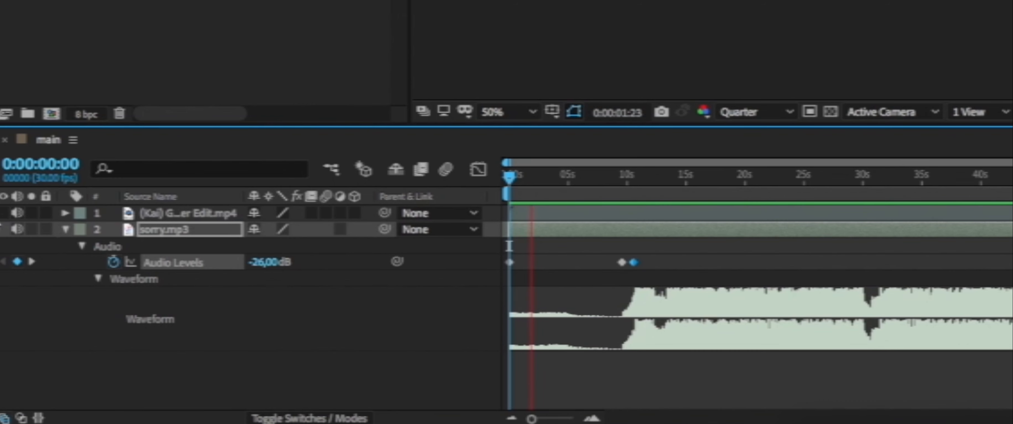
Mute the video layer's audio and turn on its visibility.
left_click(17, 213)
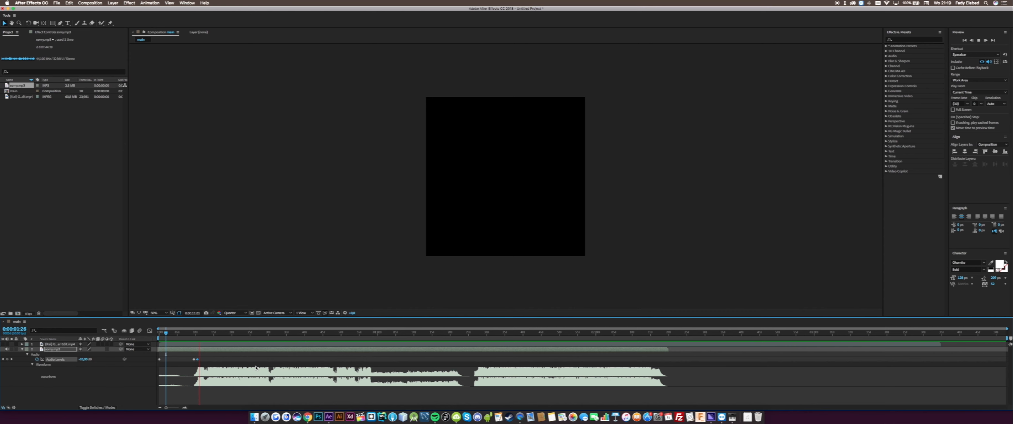
left_click_drag(196, 335, 41, 344)
left_click(66, 344)
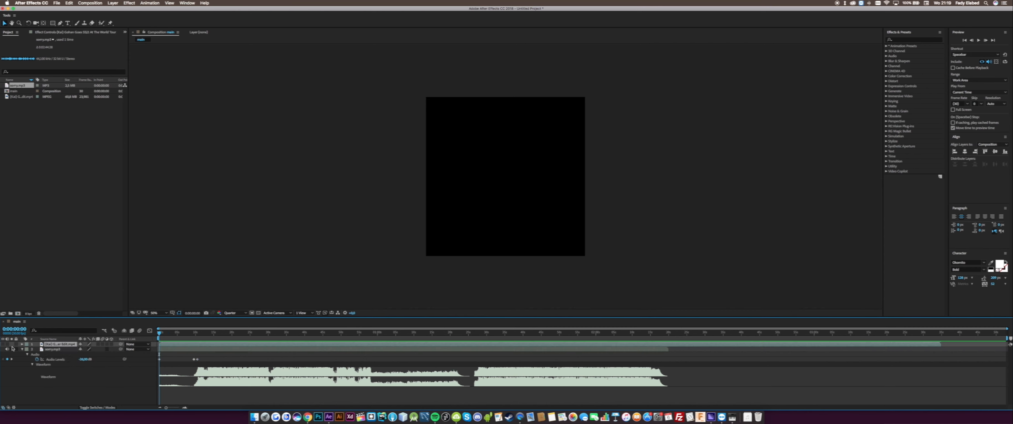
left_click(3, 344)
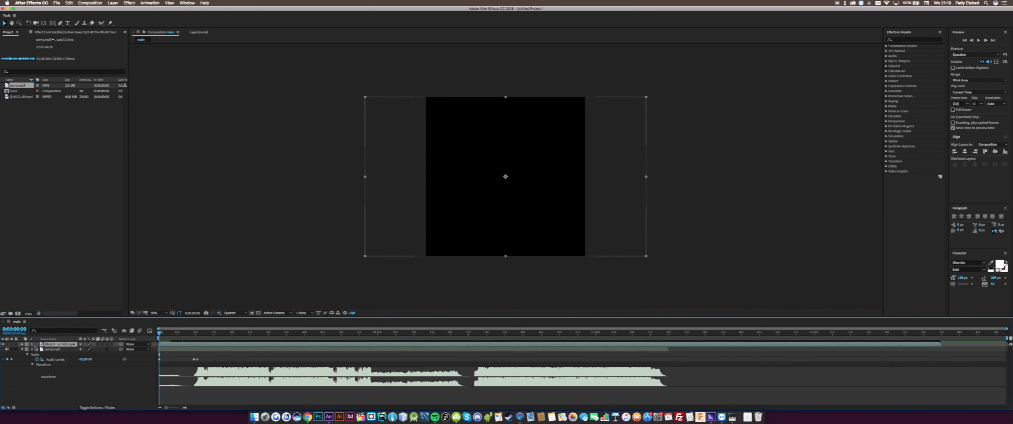
Expand the video layer's Transform properties and split the clip at 0:00:25:13, keeping both parts.
left_click(23, 345)
left_click(27, 350)
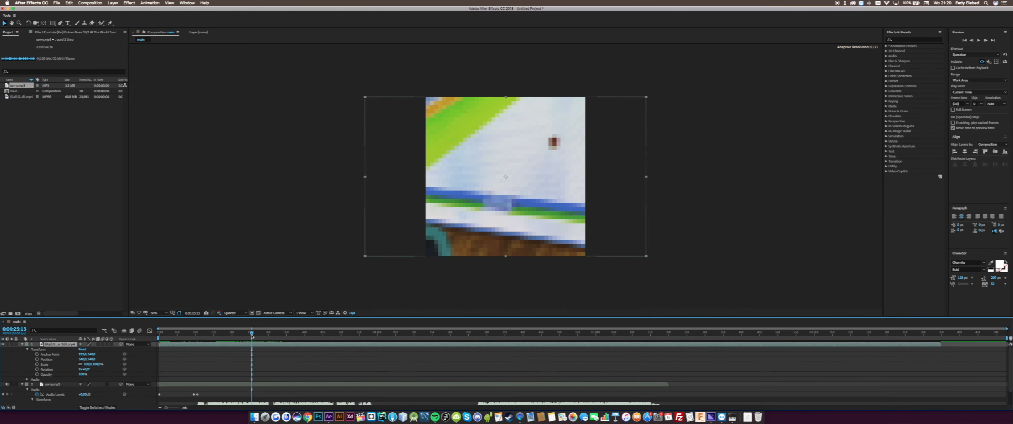
key("super+shift+d")
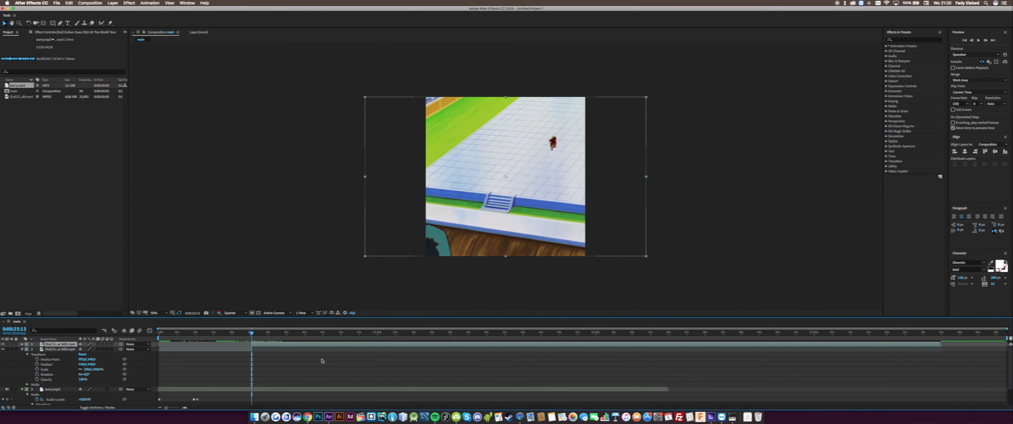
key("Delete")
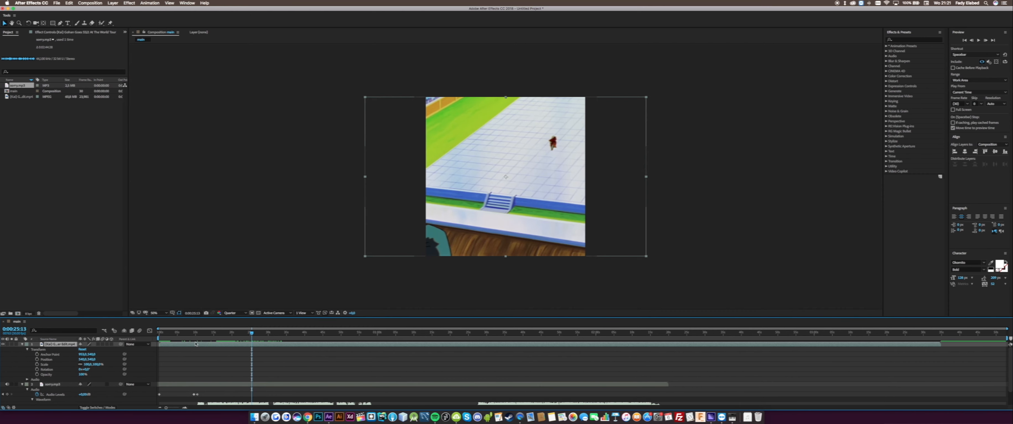
key("super+shift+d")
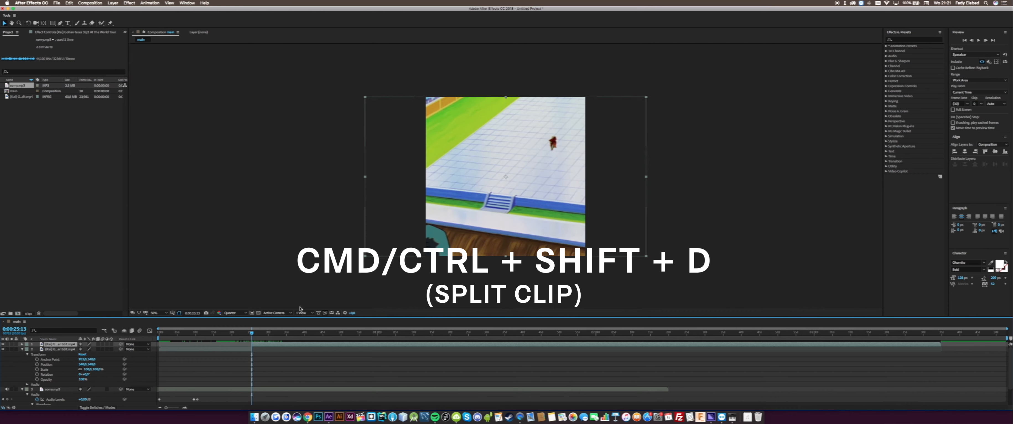
Split the video clip again at 0:00:27:14.
left_click(258, 334)
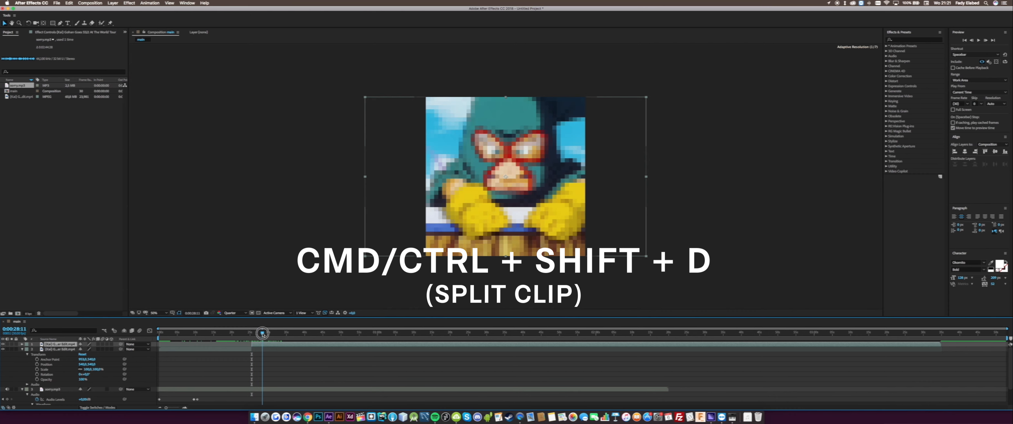
key("super+shift+d")
left_click_drag(258, 334, 259, 334)
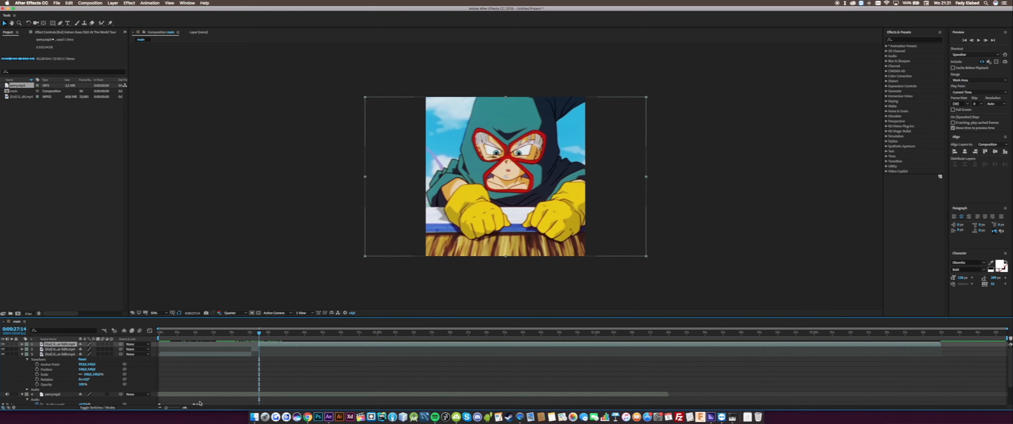
Cut the following footage up to about 0:00:44:26 into separate scene clips and remove the unwanted sections between them.
left_click(185, 407)
left_click(185, 407)
left_click(280, 334)
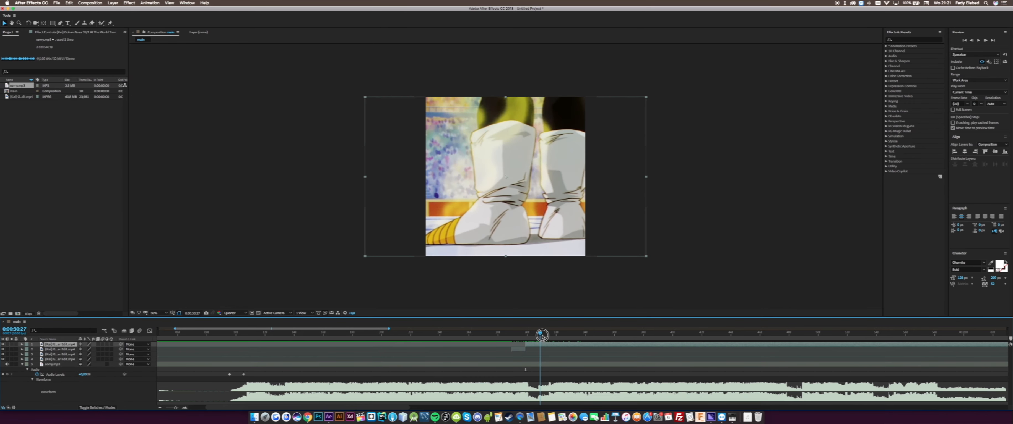
left_click_drag(541, 335, 569, 335)
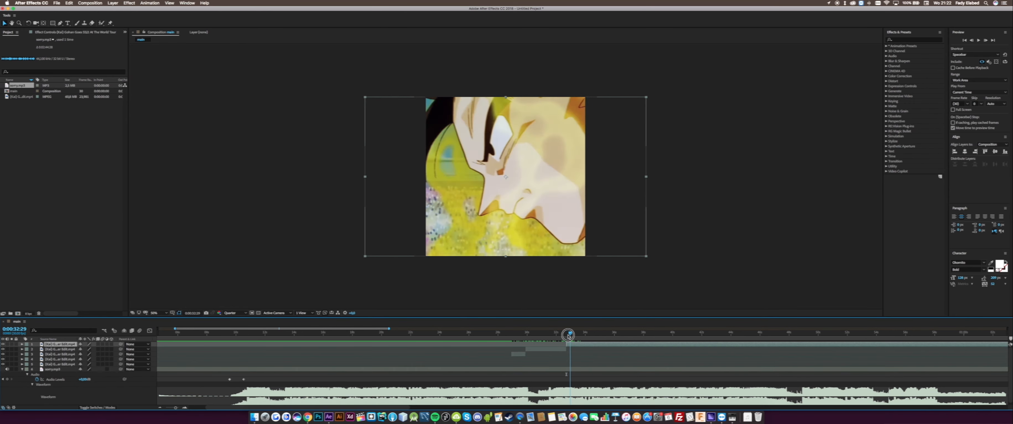
left_click_drag(569, 336, 660, 334)
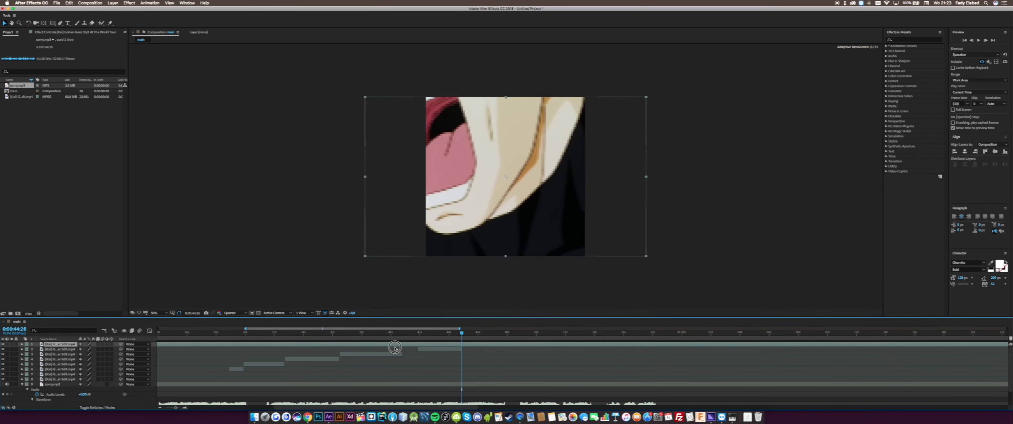
left_click_drag(394, 347, 414, 348)
key("alt+[")
left_click(413, 348)
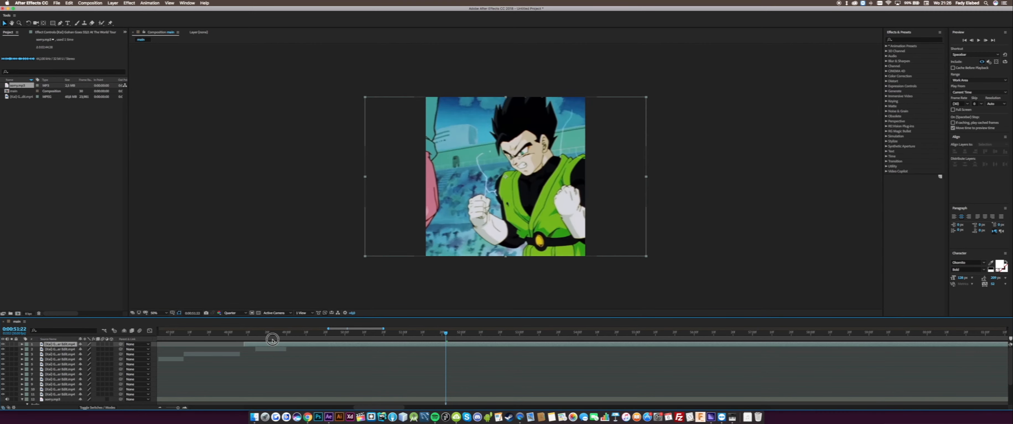
Continue splitting the footage after 0:00:51:22 into scene clips, working on past 0:01:11:05.
left_click_drag(446, 333, 639, 334)
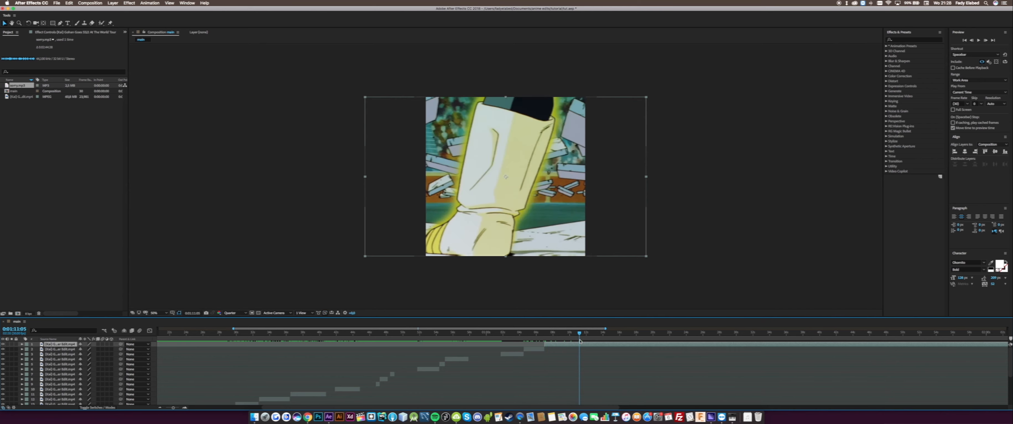
left_click_drag(579, 341, 749, 339)
key("super+shift+d")
key("minus")
key("minus")
Split the last part of the video into further scenes and delete the unwanted segment.
left_click_drag(879, 338, 733, 334)
key("super+shift+d")
key("super+shift+d")
left_click(625, 351)
key("Delete")
left_click(633, 344)
key("super+shift+d")
key("super+shift+d")
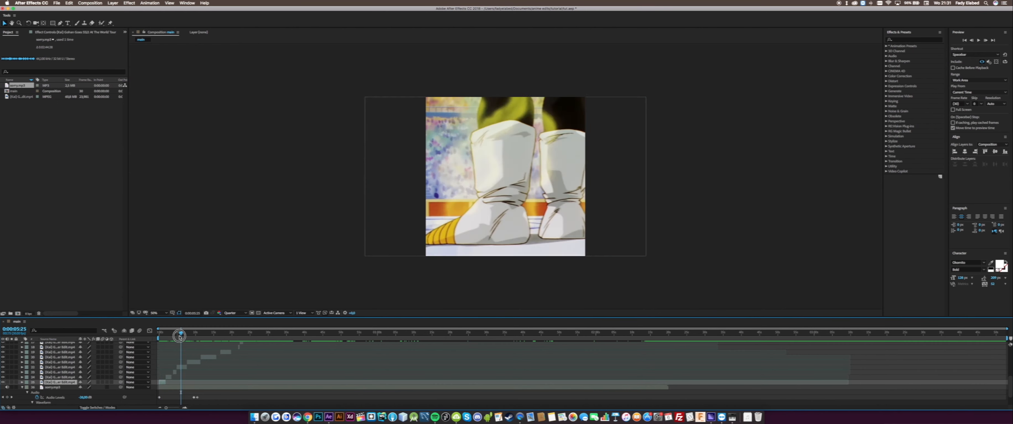
Preview the arranged clips against the music waveform from 0:00:09:07 and include audio in the preview.
left_click_drag(181, 338, 192, 339)
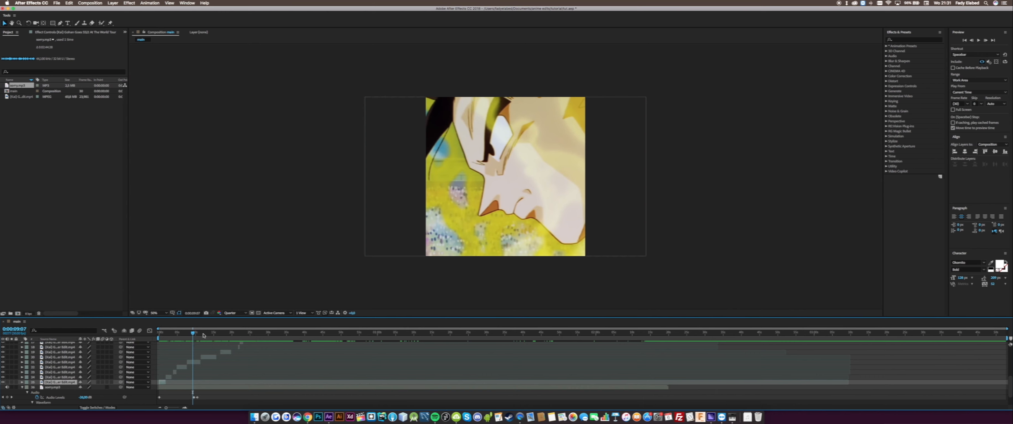
scroll(230, 381, "down", 2)
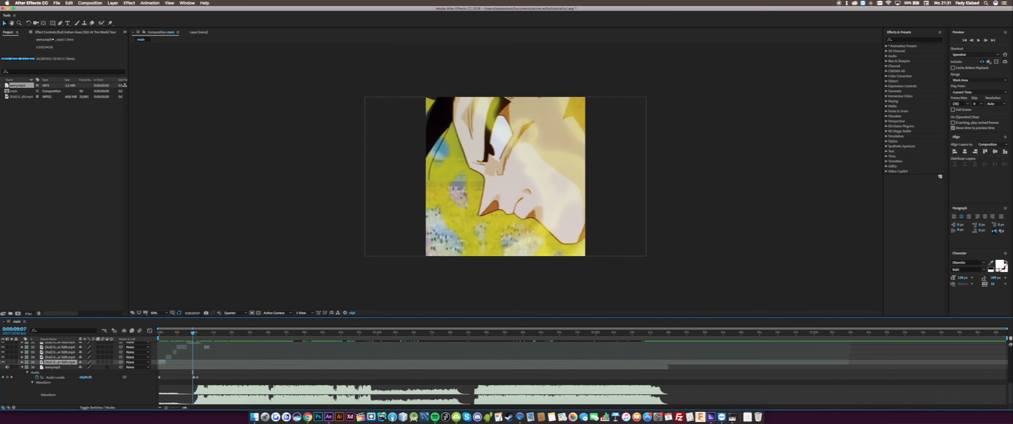
key("equal")
key("equal")
key("space")
key("space")
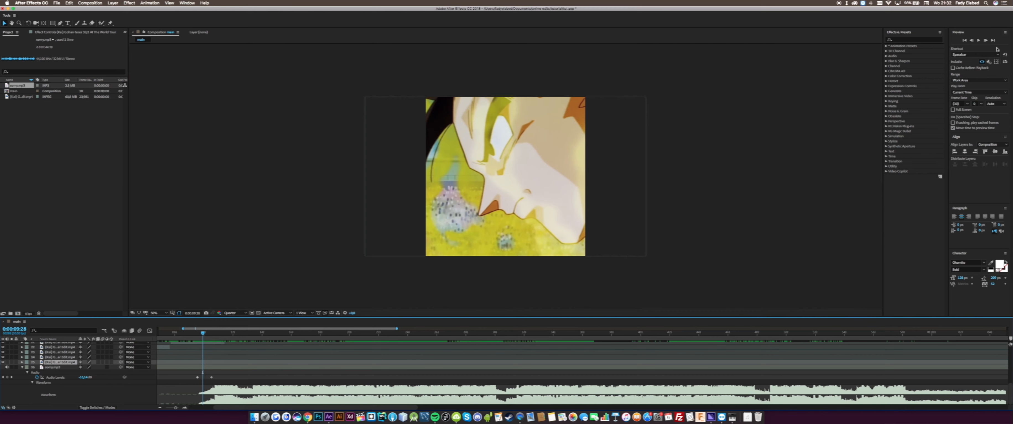
left_click(988, 62)
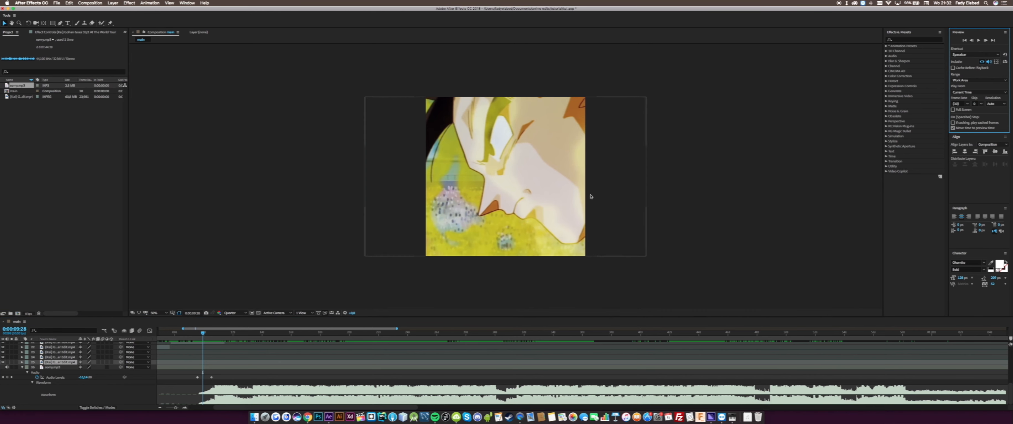
Mark the beat at 0:00:10:23 with a composition marker instead of a marker on the selected layer.
left_click(21, 369)
left_click(21, 368)
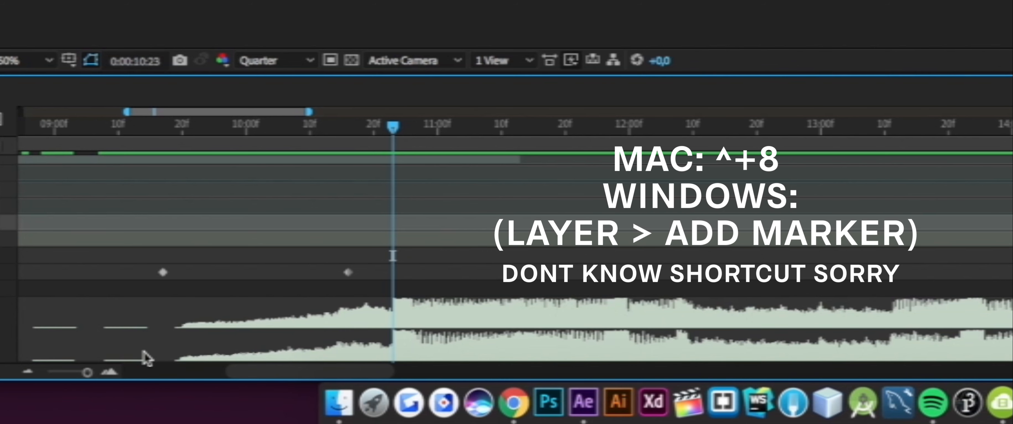
key("ctrl+8")
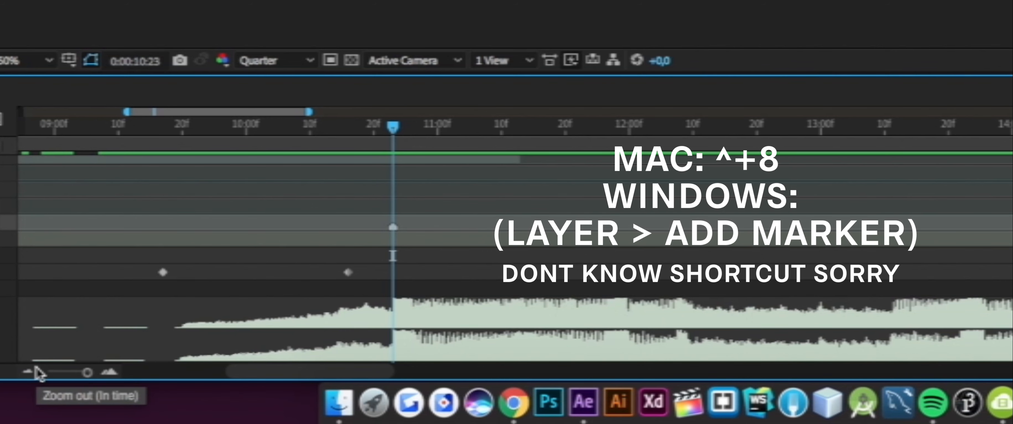
key("super+z")
left_click(440, 277)
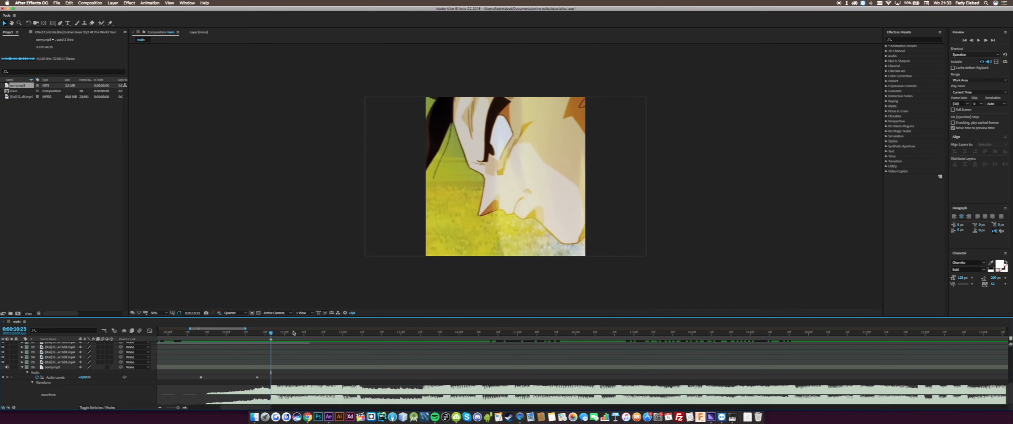
Play the music onward from 0:00:10:23 and add composition markers on the next two beats.
key("space")
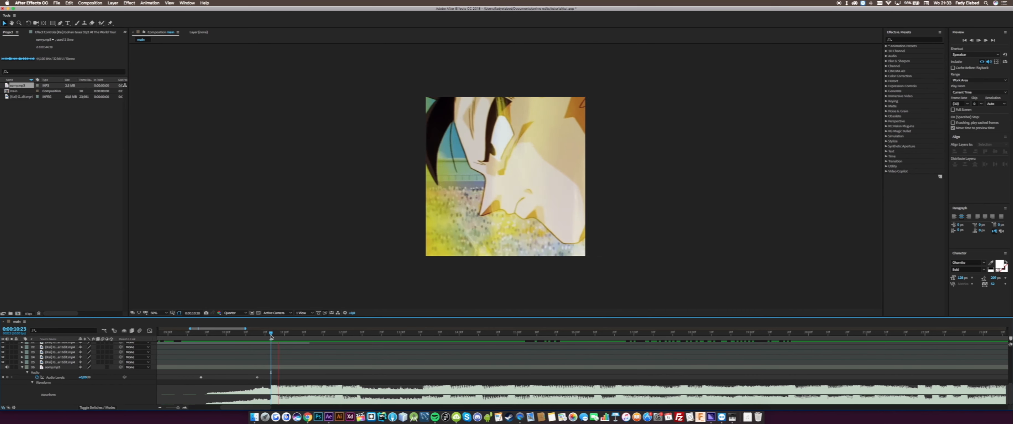
left_click(294, 333)
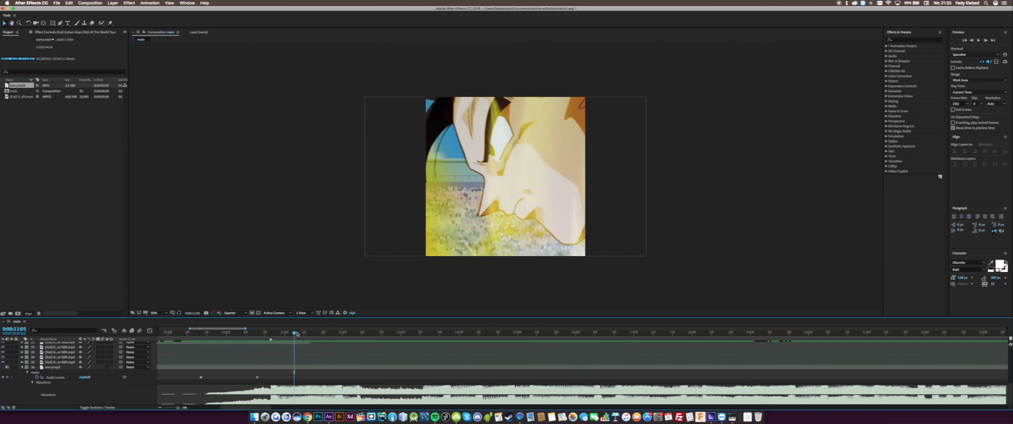
key("space")
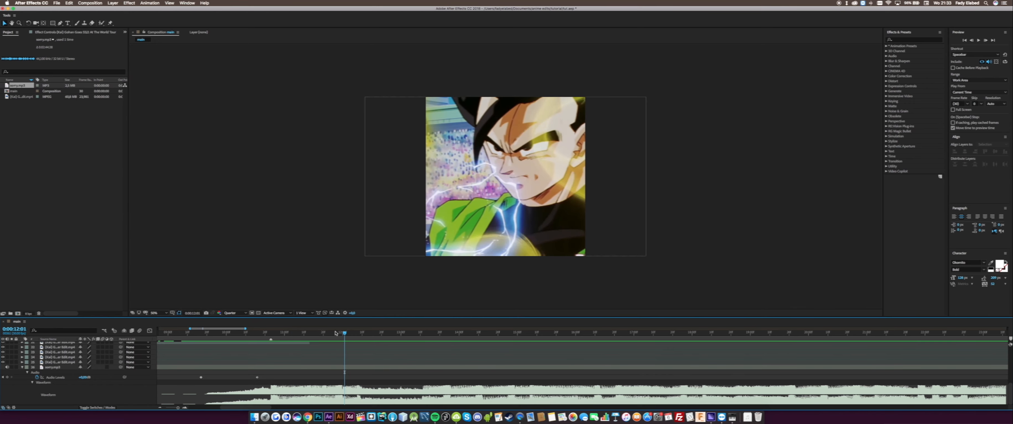
left_click(335, 333)
key("KP_Multiply")
key("space")
left_click(359, 334)
key("KP_Multiply")
key("space")
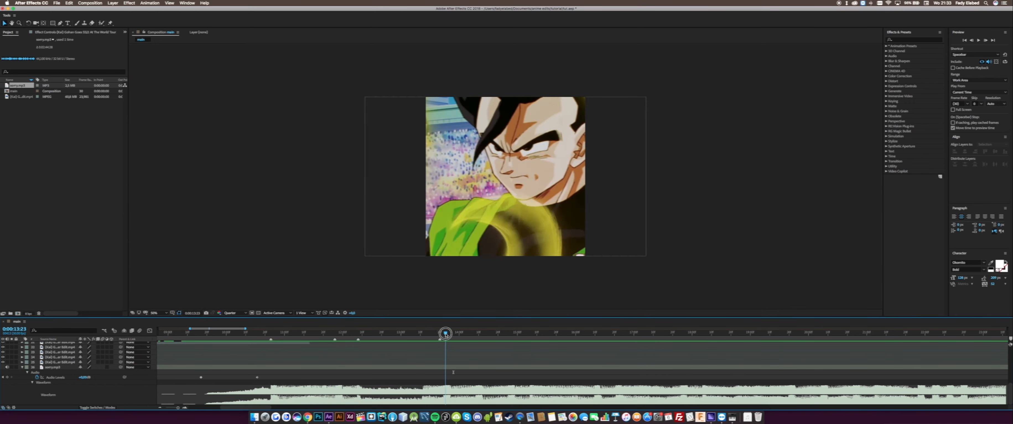
Add composition markers on the following beats from about 0:00:13:23 onward and return the playhead to 0:00:12:13.
left_click(445, 334)
key("KP_Multiply")
left_click(473, 334)
left_click(532, 334)
key("KP_Multiply")
left_click(595, 334)
key("KP_Multiply")
left_click(616, 334)
key("KP_Multiply")
left_click_drag(319, 337, 368, 344)
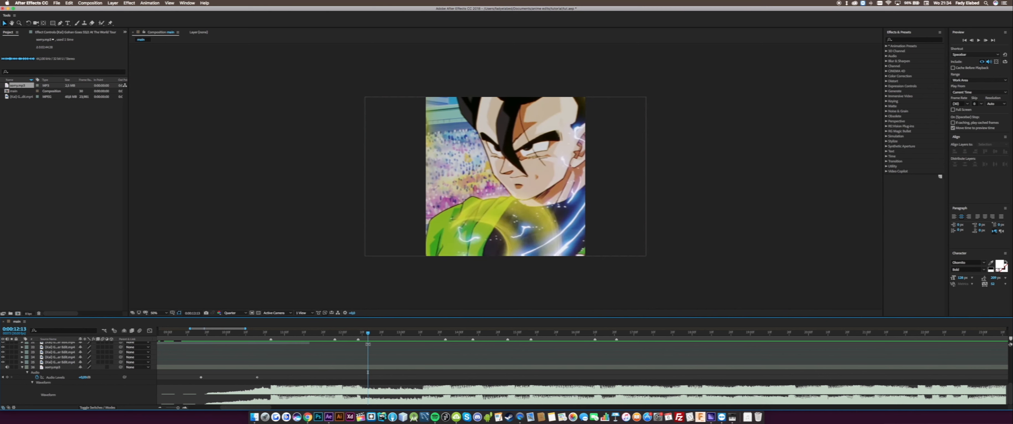
Enable time remapping on the clip starting at 0:00:10:23 and keyframe it at its start and at its end, 0:00:12:21.
scroll(427, 356, "left", 6)
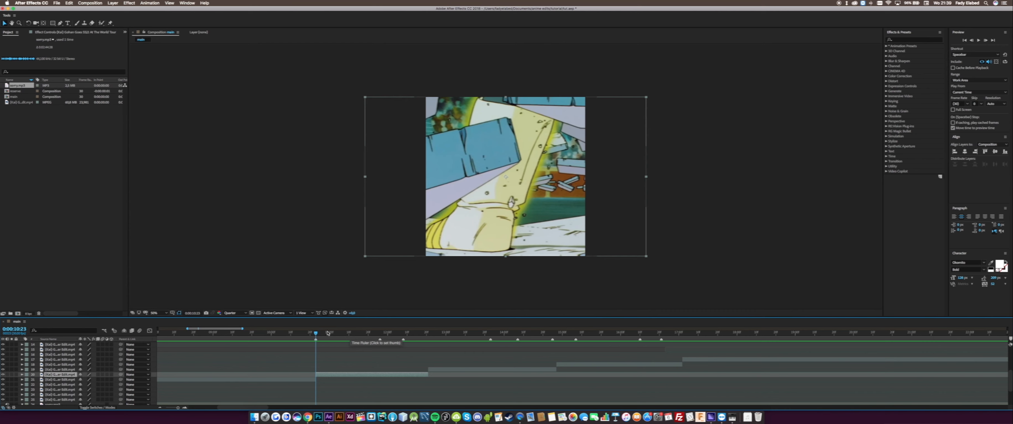
mouse_move(326, 331)
left_mouse_down()
mouse_move(500, 335)
mouse_move(316, 343)
left_mouse_up()
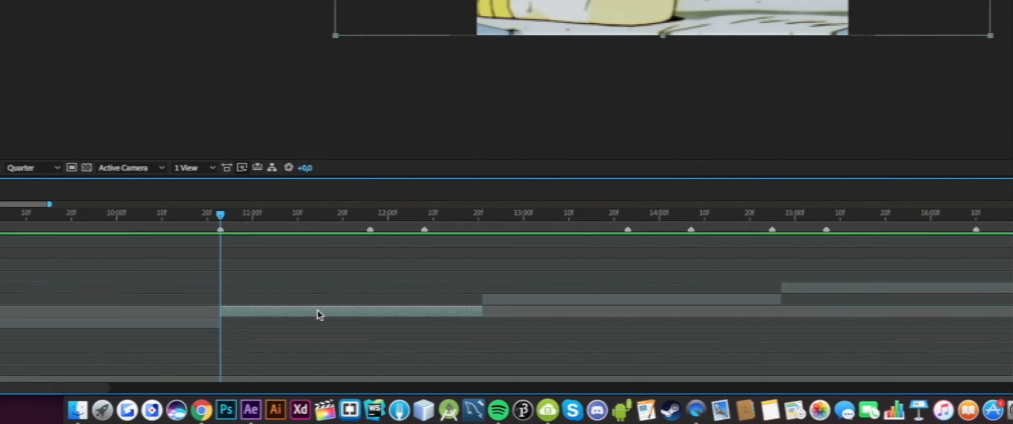
right_click(357, 376)
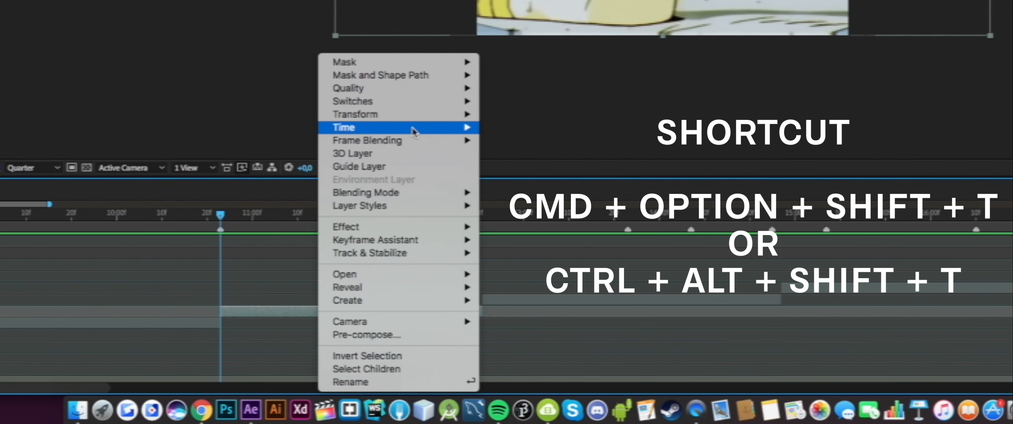
mouse_move(414, 132)
left_click(572, 128)
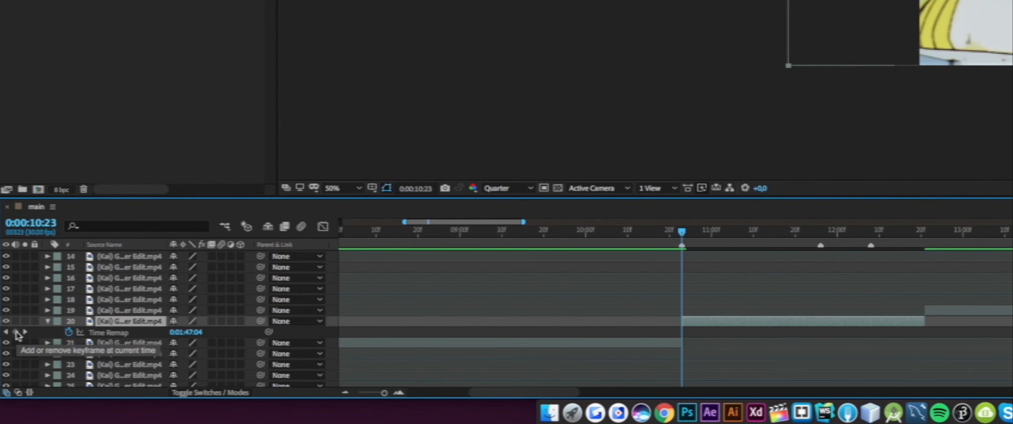
left_click(15, 332)
left_click_drag(916, 231, 924, 232)
left_click(16, 332)
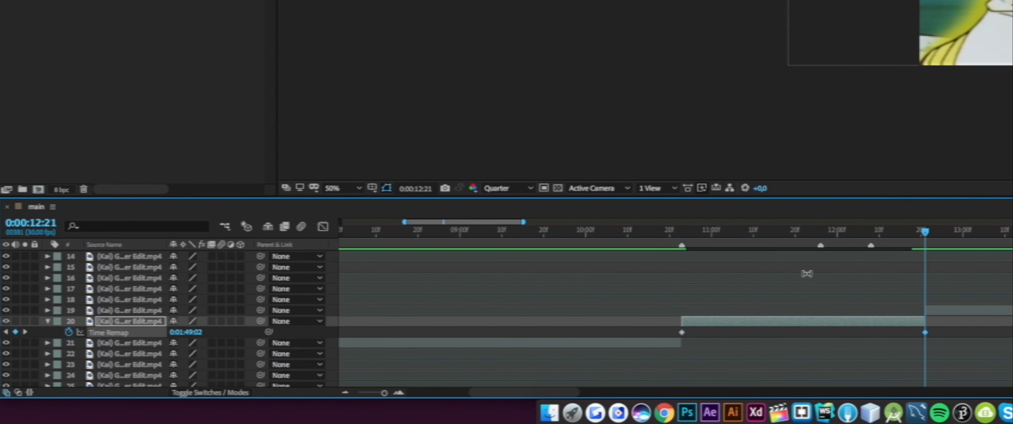
Move the clip's end time-remap keyframe to the beat marker at 0:00:11:26, split the clip there and delete the remainder.
left_click(819, 231)
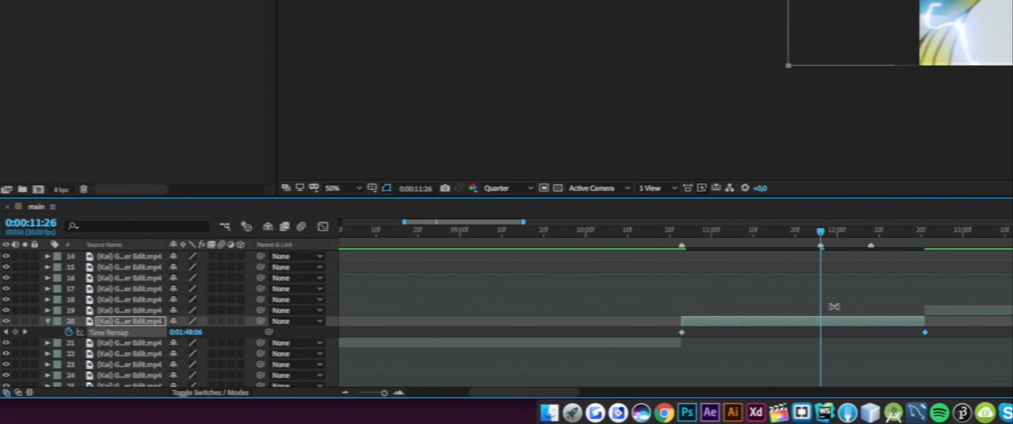
left_click_drag(924, 334, 820, 334)
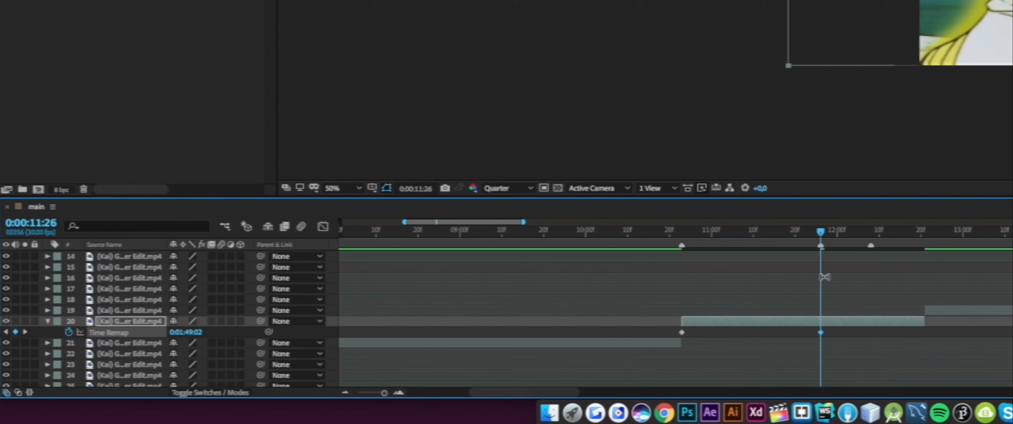
key("super+shift+d")
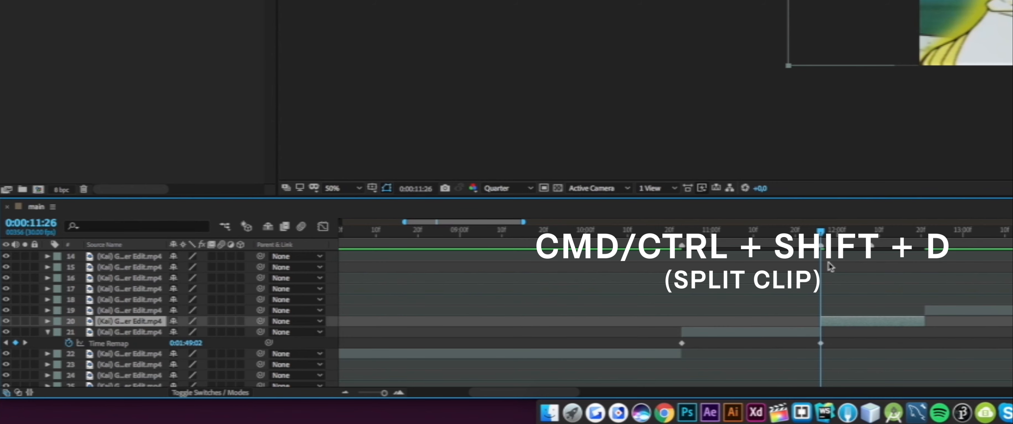
key("Delete")
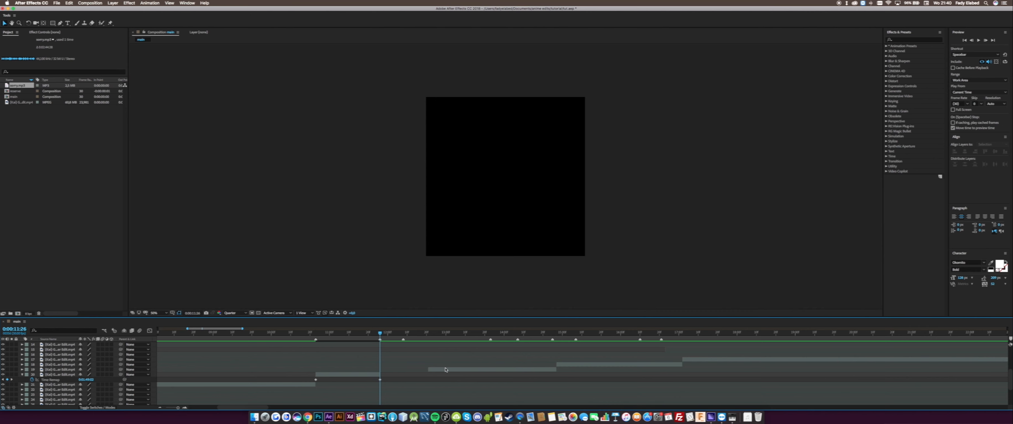
Move the next clip to start at 0:00:11:26, enable time remapping and set its keyframes at the start and at 0:00:14:02.
left_click_drag(446, 370, 397, 370)
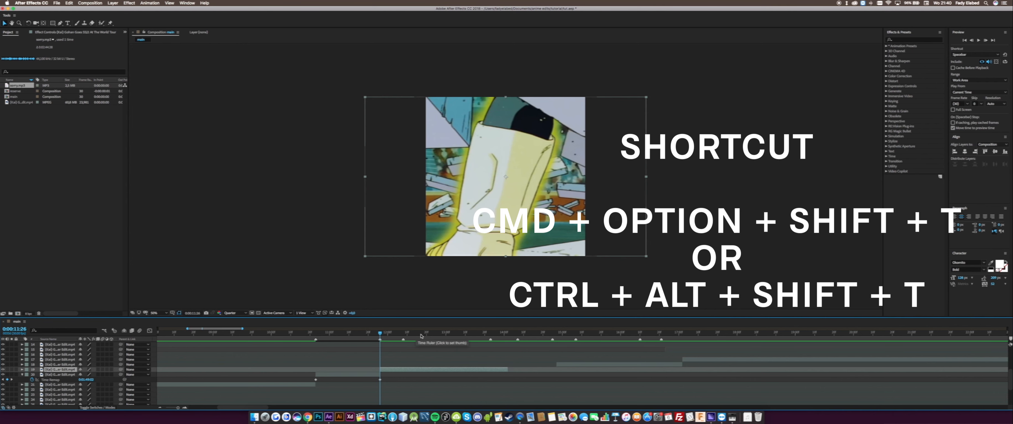
key("alt+shift+super+t")
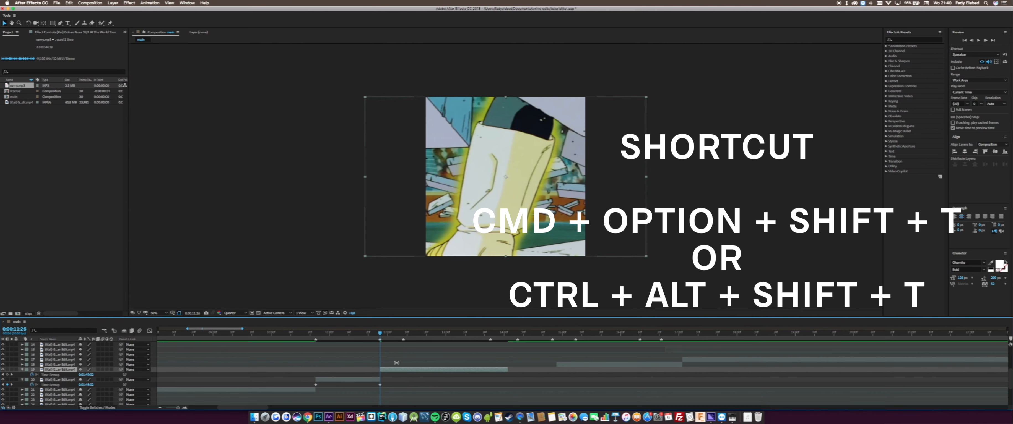
left_click(7, 375)
left_click_drag(486, 333, 508, 334)
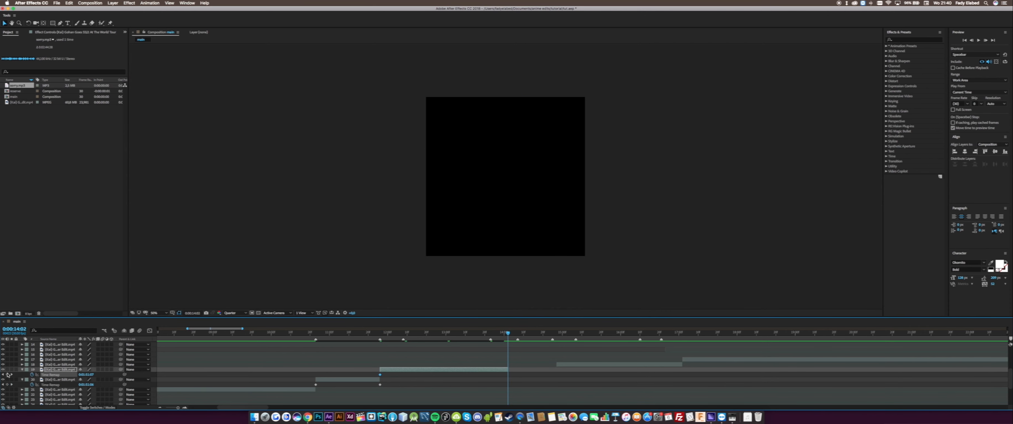
Move this clip's end time-remap keyframe to the marker at 0:00:12:08, split the clip there and delete the leftover part.
left_click_drag(508, 375, 403, 375)
left_click(402, 336)
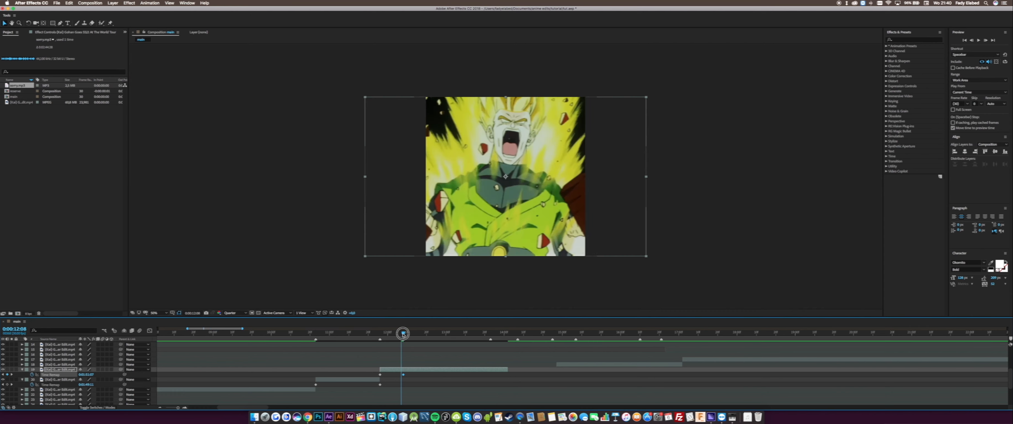
key("super+shift+d")
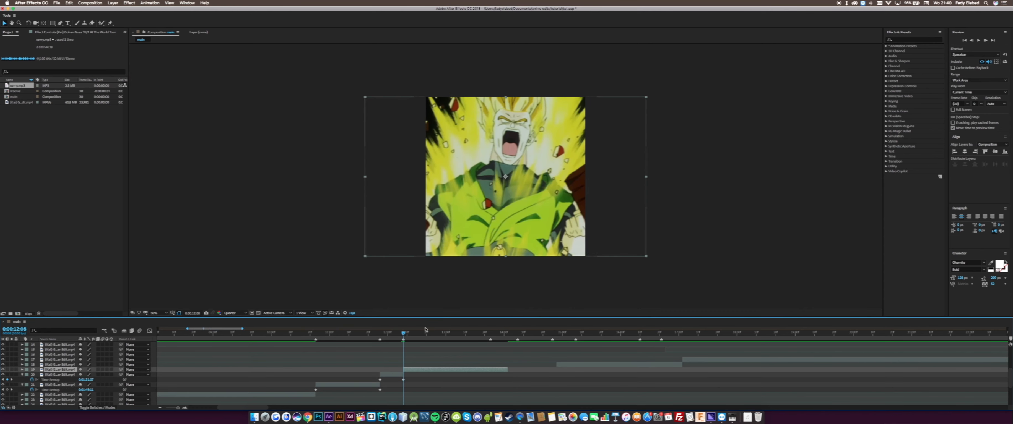
key("Delete")
Move the following clip to start at 0:00:12:08 and continue fitting the subsequent clips to the beat markers with time remapping.
left_click_drag(589, 365, 436, 365)
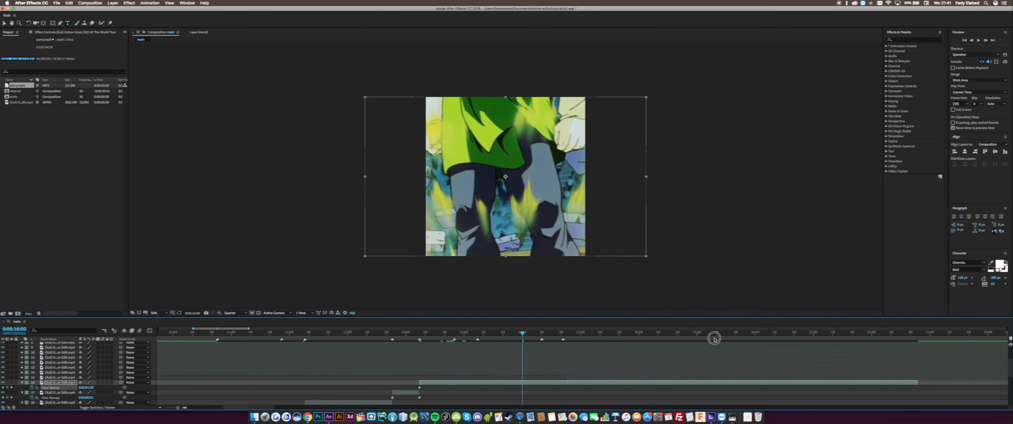
left_click_drag(712, 338, 655, 344)
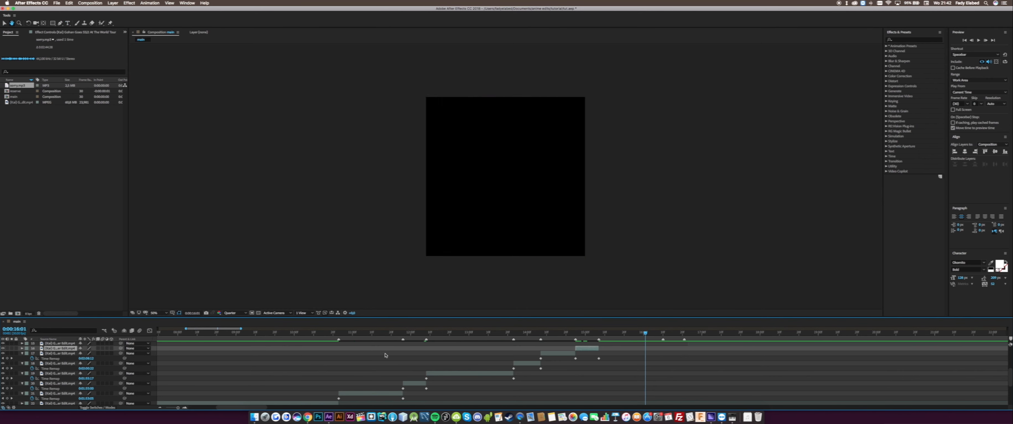
Preview the retimed clips with the music from about 0:00:09:09 and return the playhead to 0:00:11:16.
left_click(253, 333)
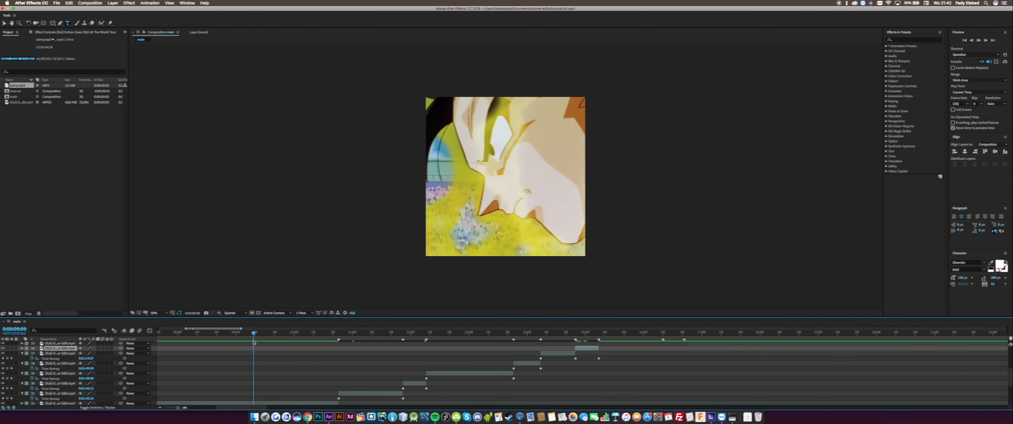
key("space")
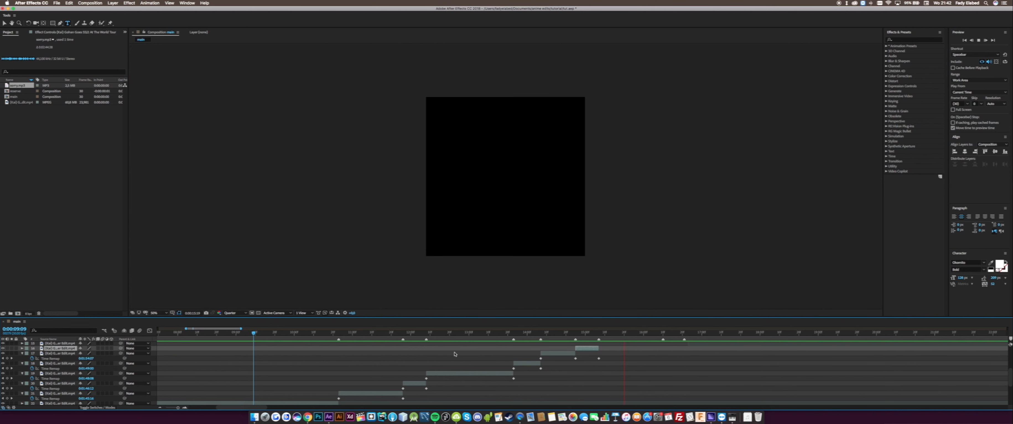
key("space")
left_click(383, 333)
Apply Easy Ease to both time-remap keyframes of the clip between 0:00:10:23 and 0:00:11:26.
left_click_drag(355, 377, 403, 364)
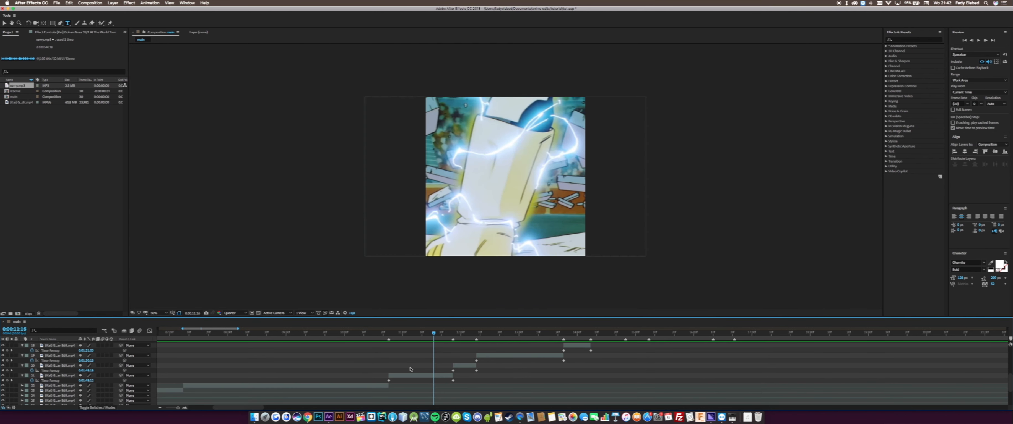
scroll(406, 366, "up", 2)
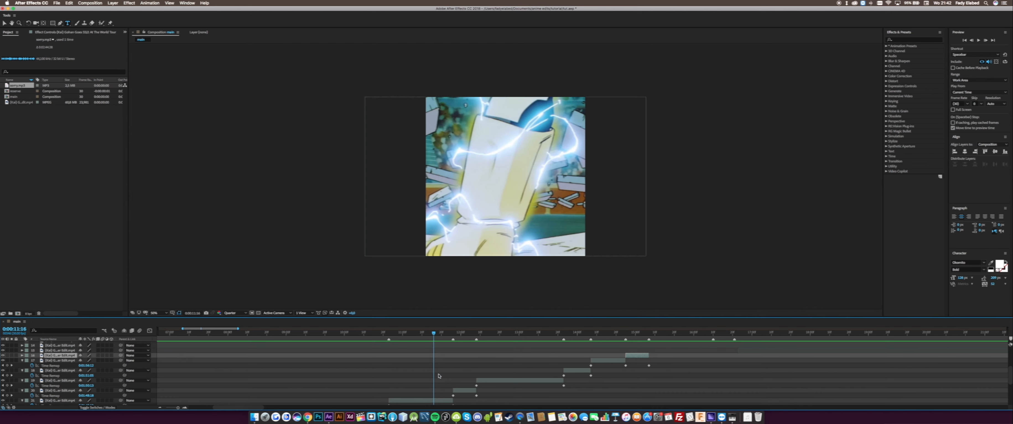
scroll(405, 360, "down", 2)
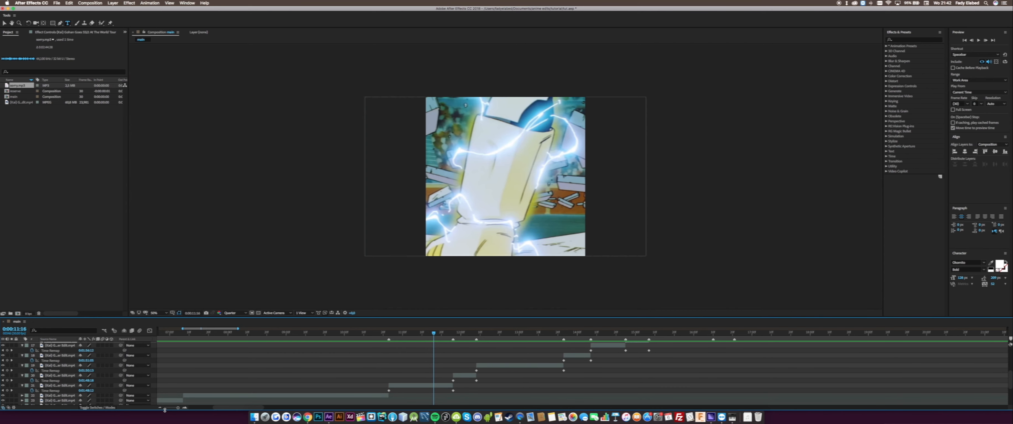
left_click(160, 408)
scroll(406, 371, "down", 2)
scroll(406, 371, "up", 1)
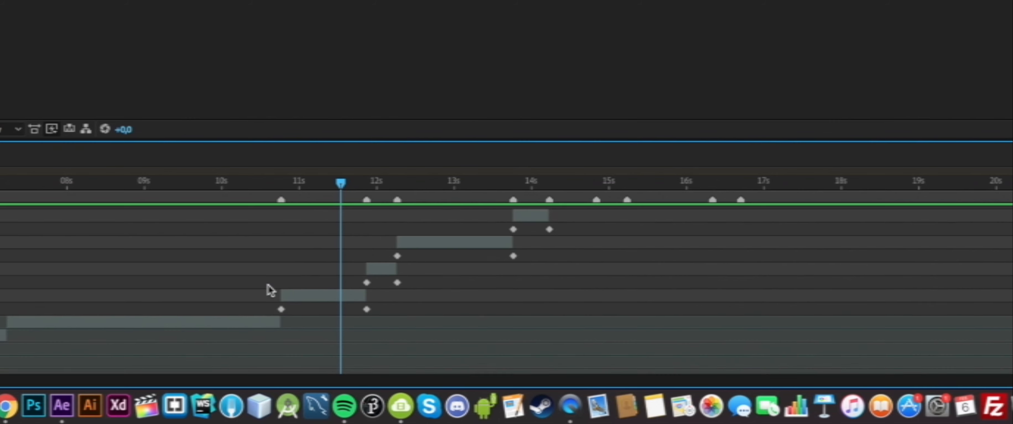
scroll(406, 371, "down", 1)
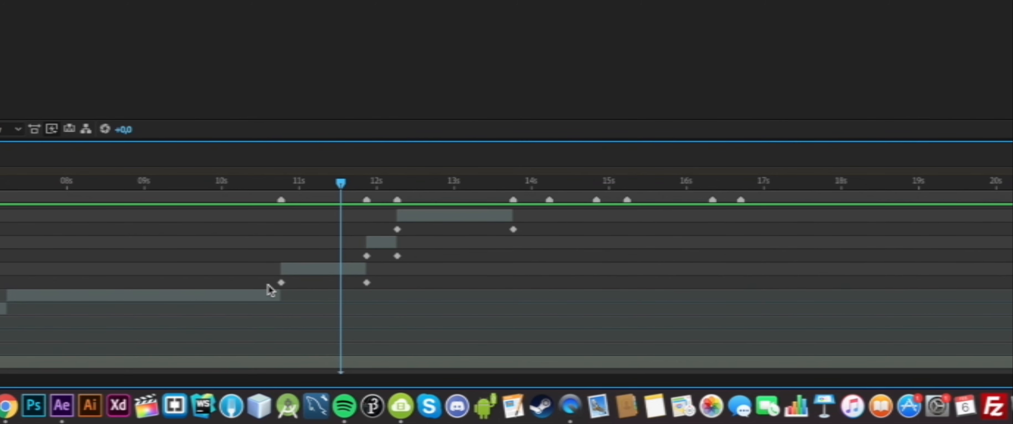
left_click_drag(270, 291, 531, 275)
right_click(366, 283)
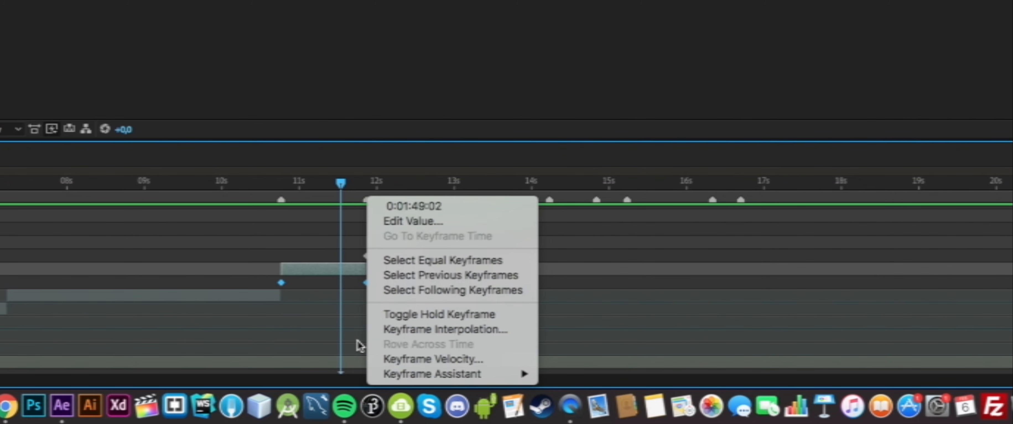
mouse_move(417, 379)
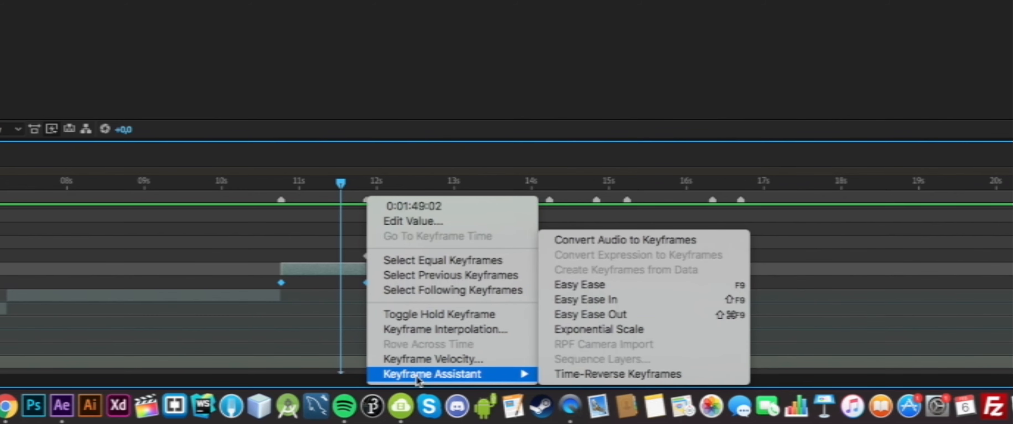
left_click(564, 289)
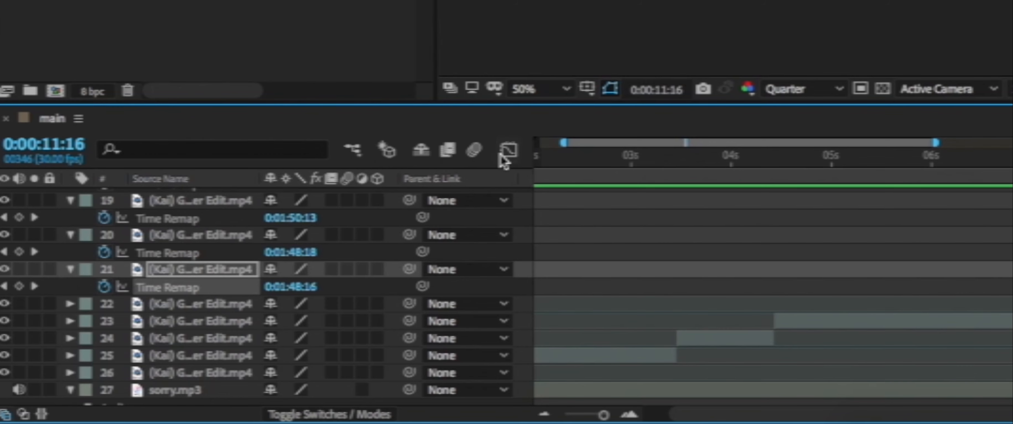
Show the eased clip's time-remap curve in the graph editor and check that Edit Value Graph is the chosen graph type.
left_click(502, 154)
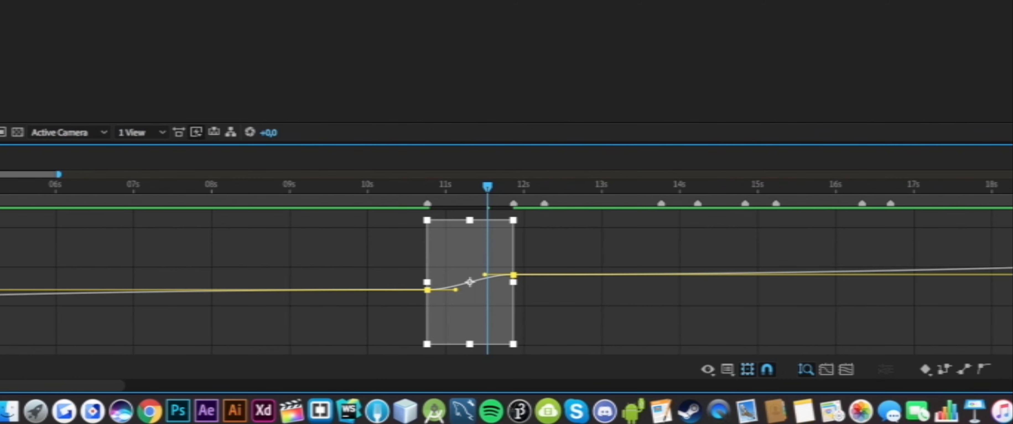
left_click(644, 309)
right_click(631, 260)
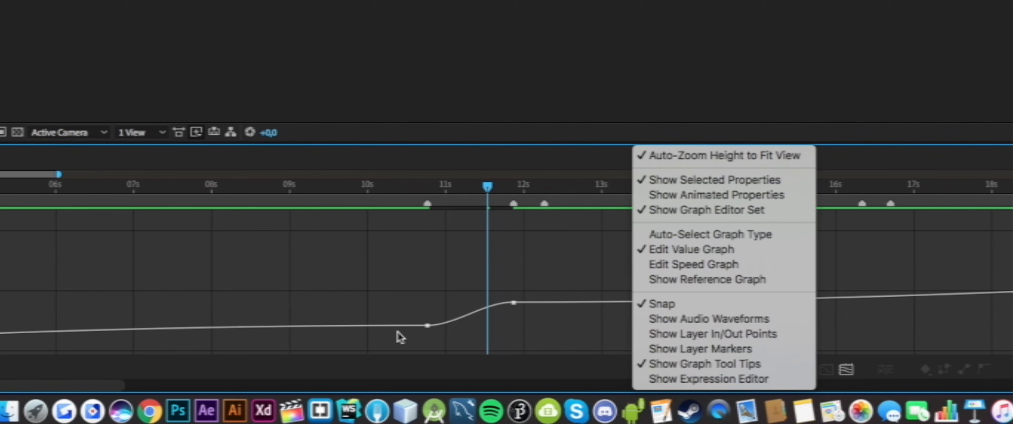
left_click(437, 291)
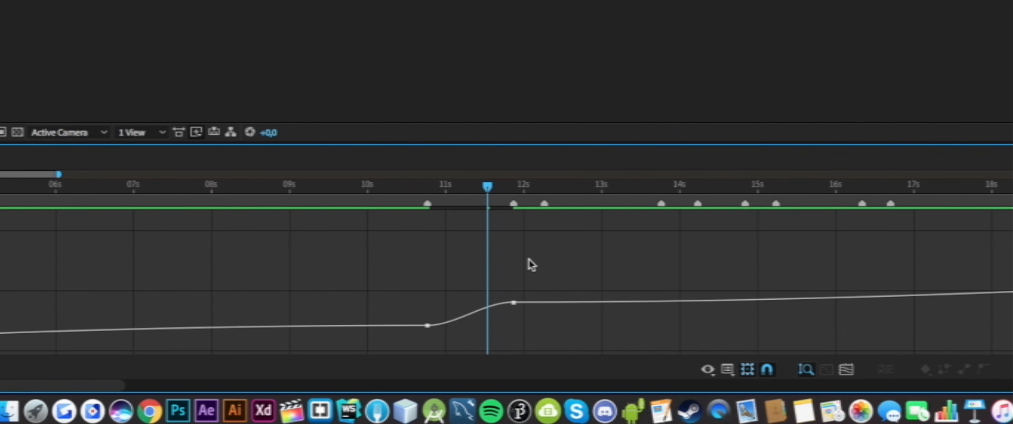
right_click(581, 271)
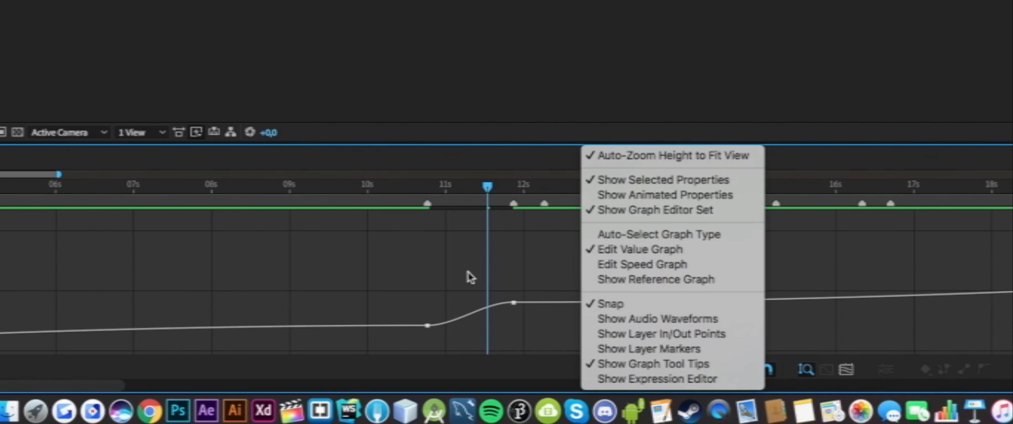
left_click(507, 333)
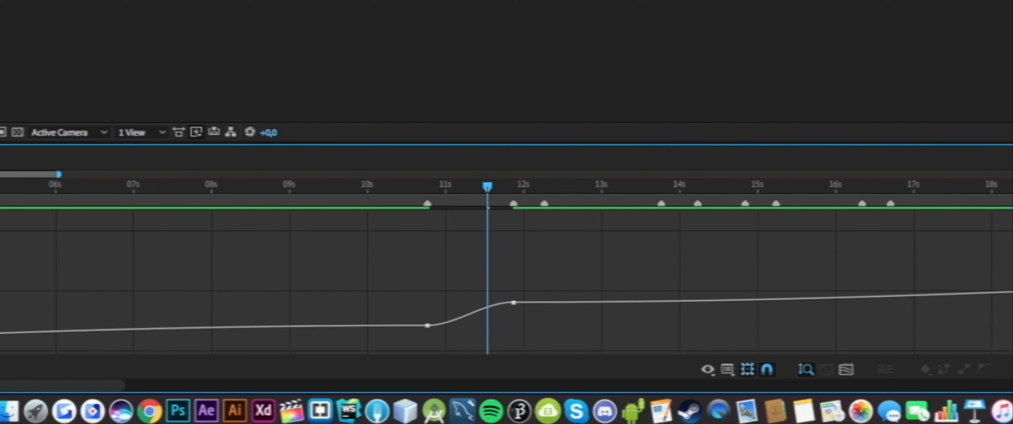
Steepen both ends of the time-remap curve: aim the 0:00:11:26 keyframe's incoming handle straight down and the 0:00:10:23 keyframe's outgoing handle straight up.
key("=")
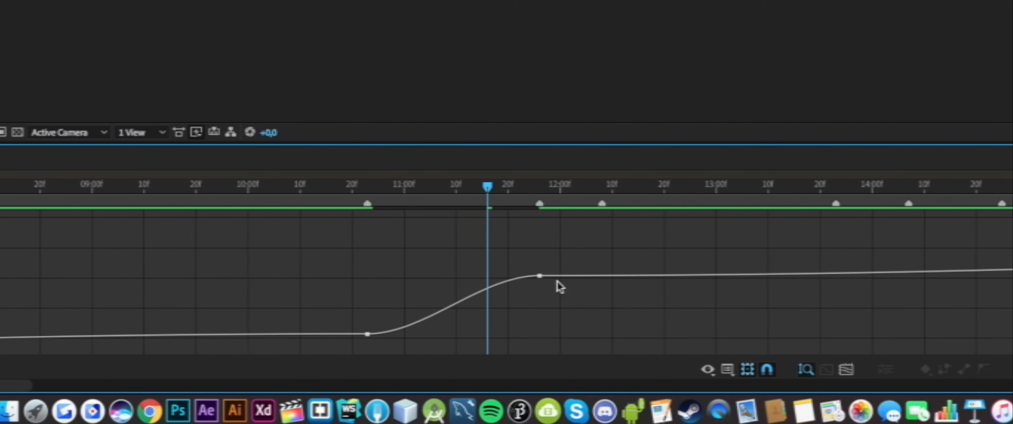
mouse_move(539, 276)
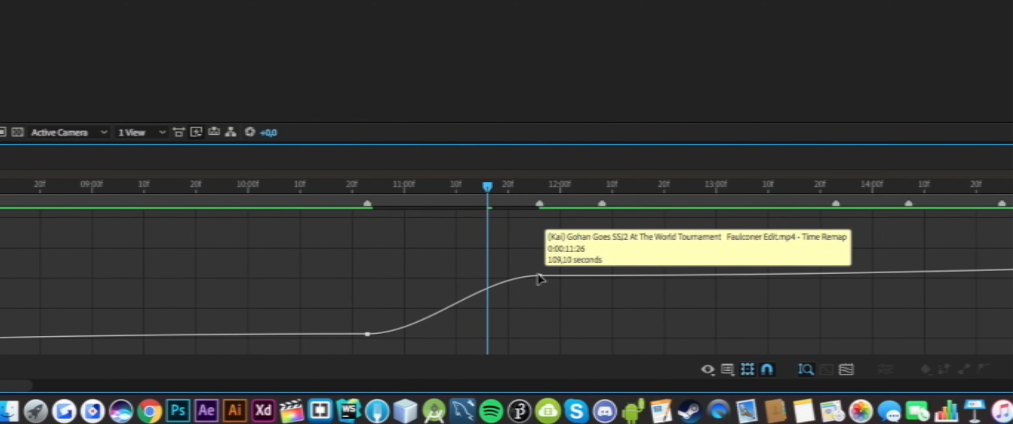
left_click(539, 276)
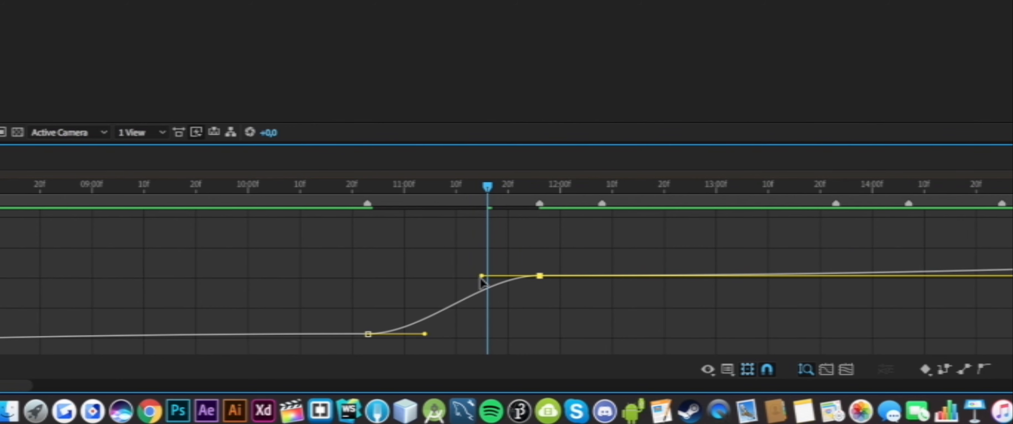
mouse_move(544, 282)
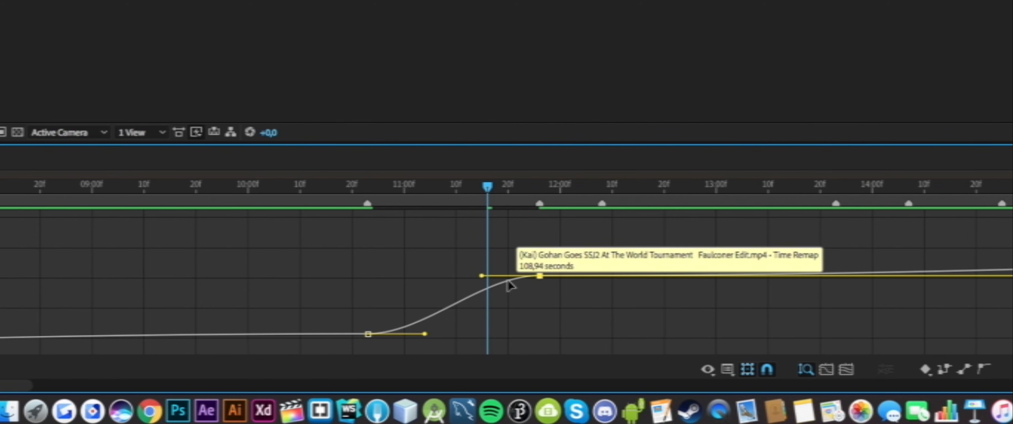
left_click_drag(482, 276, 555, 333)
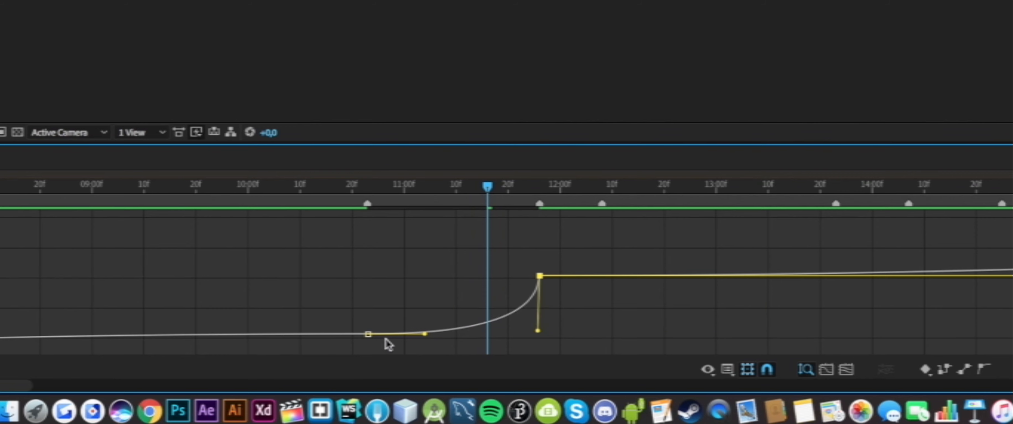
left_click(367, 336)
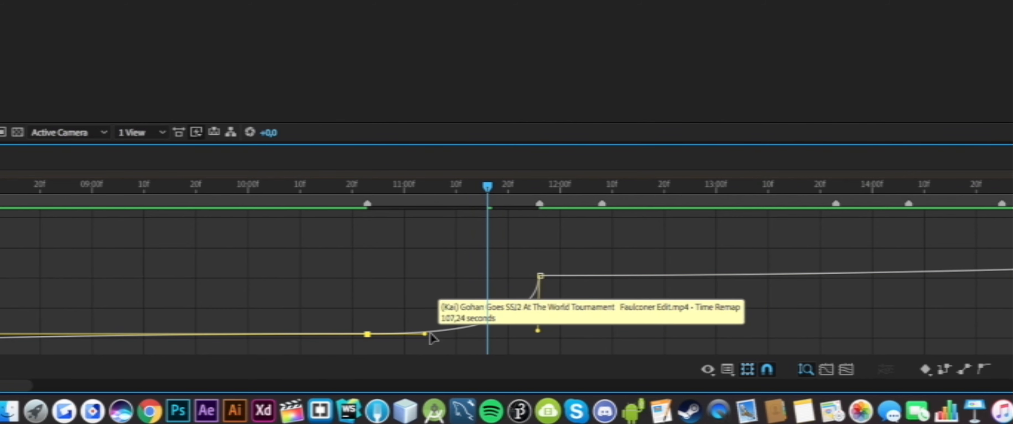
left_click_drag(425, 335, 275, 295)
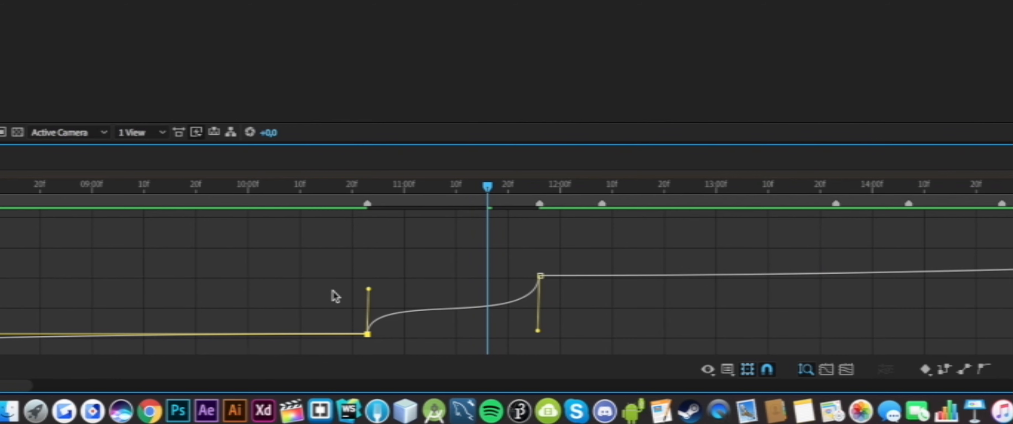
left_click_drag(391, 205, 326, 252)
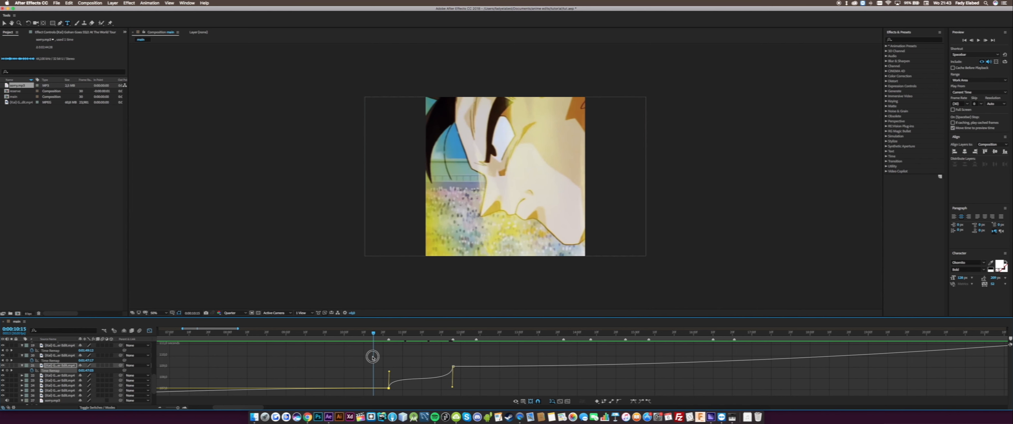
Preview the reshaped clip with the music from 0:00:10:20 to just past 0:00:12:08.
left_click_drag(372, 358, 383, 356)
key("space")
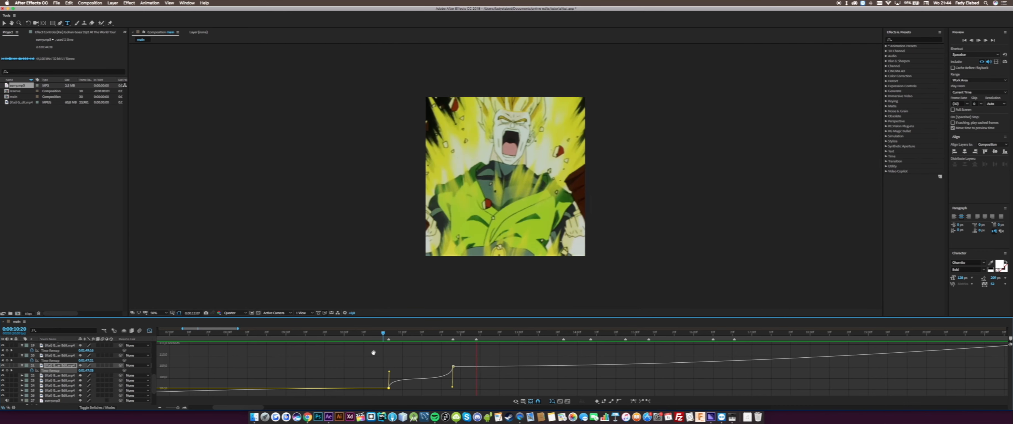
key("space")
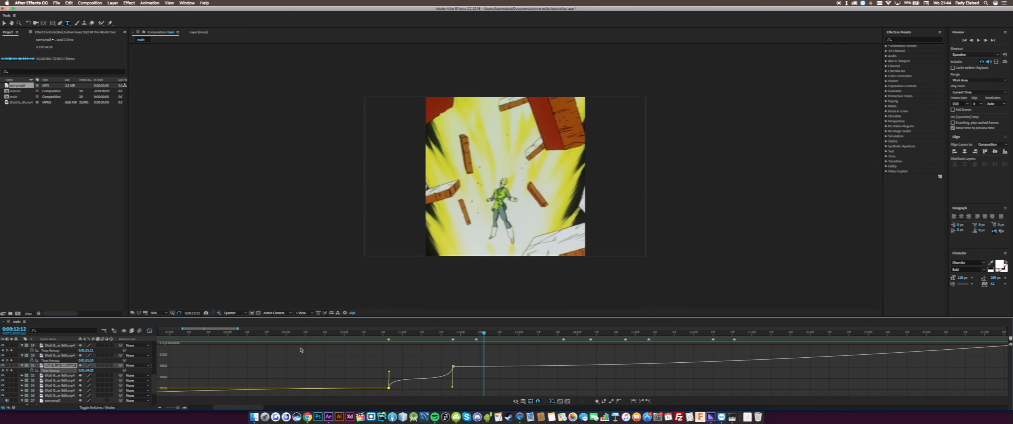
Return to the layer view and apply Easy Ease to both time-remap keyframes of the clip between 0:00:11:26 and 0:00:12:08.
left_click(151, 332)
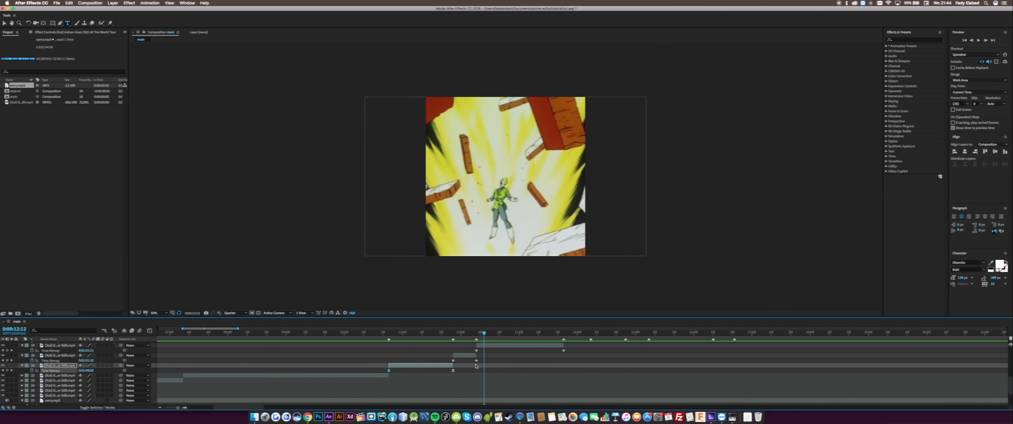
scroll(474, 371, "up", 3)
scroll(474, 371, "right", 2)
left_click_drag(470, 377, 418, 376)
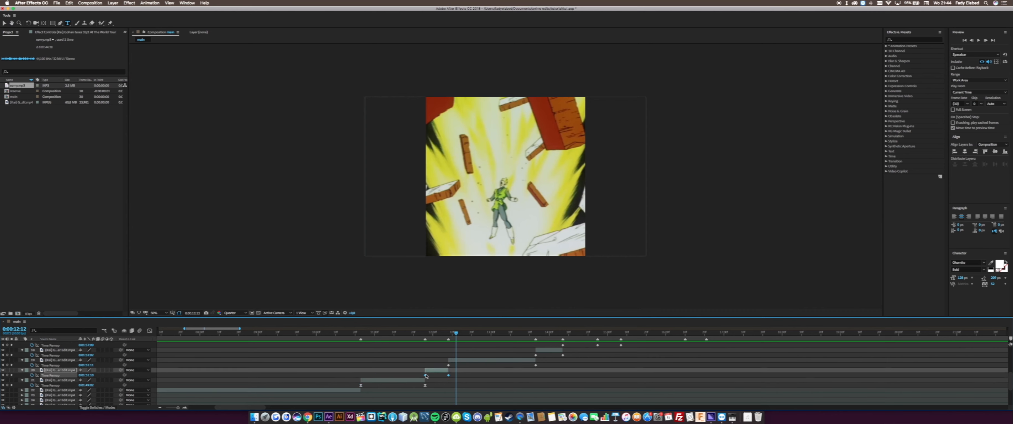
right_click(427, 377)
mouse_move(469, 405)
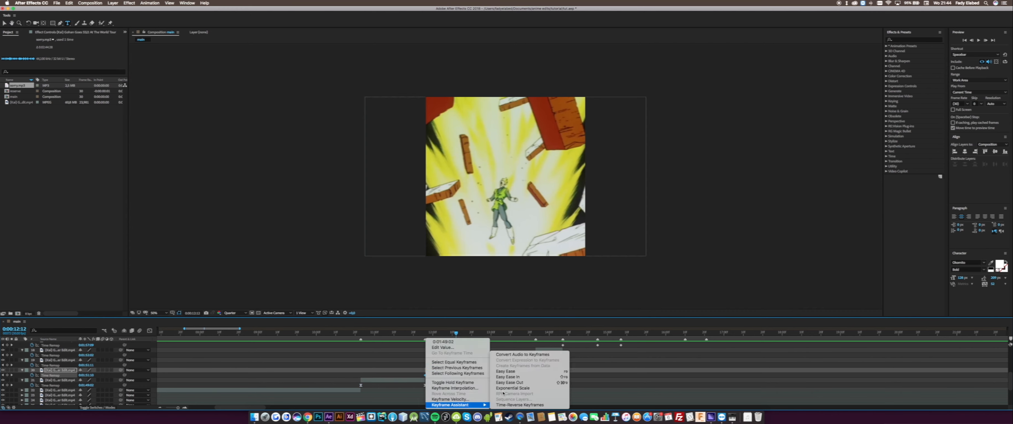
left_click(506, 372)
Steepen both ends of this clip's value curve by aiming the end keyframe's handle down and the start keyframe's handle up.
left_click(149, 330)
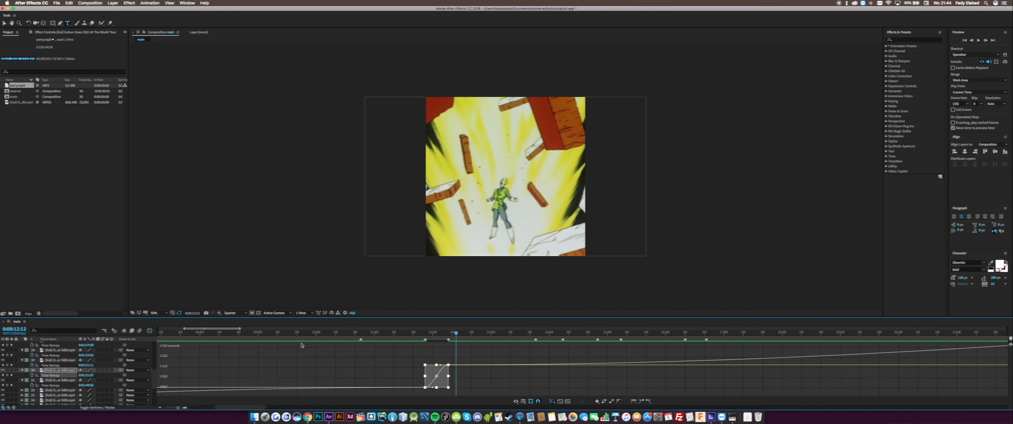
left_click(448, 365)
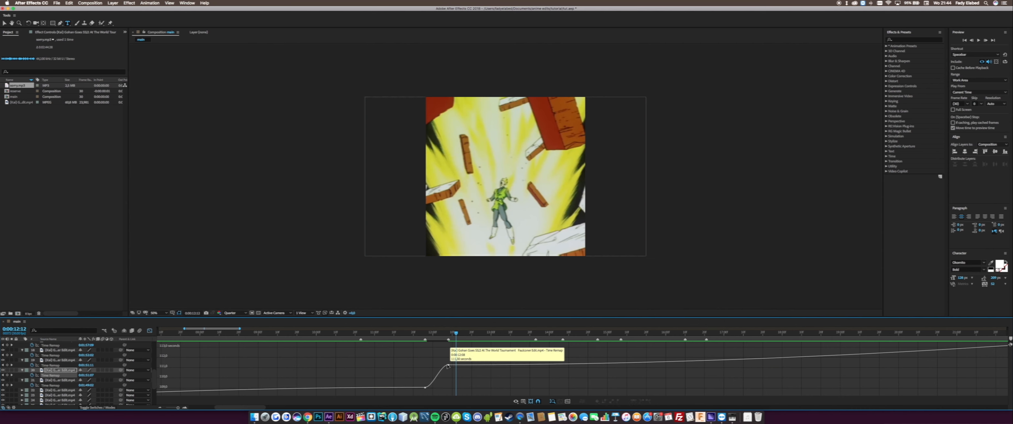
left_click_drag(440, 366, 447, 383)
left_click(431, 387)
left_click(150, 331)
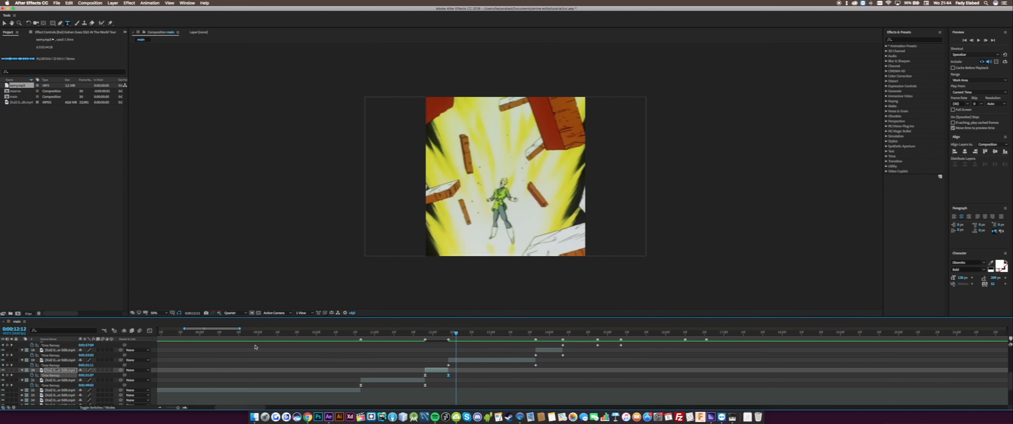
Apply Easy Ease to the clip between 0:00:12:08 and 0:00:13:23 and steepen both ends of its value curve.
left_click_drag(345, 367, 278, 377)
left_click(51, 375)
left_click(150, 330)
left_click_drag(397, 388, 345, 369)
key("shift+F3")
Apply Easy Ease to the clip between 0:00:13:23 and 0:00:14:07 and steepen both ends of its time-remap curve.
right_click(435, 386)
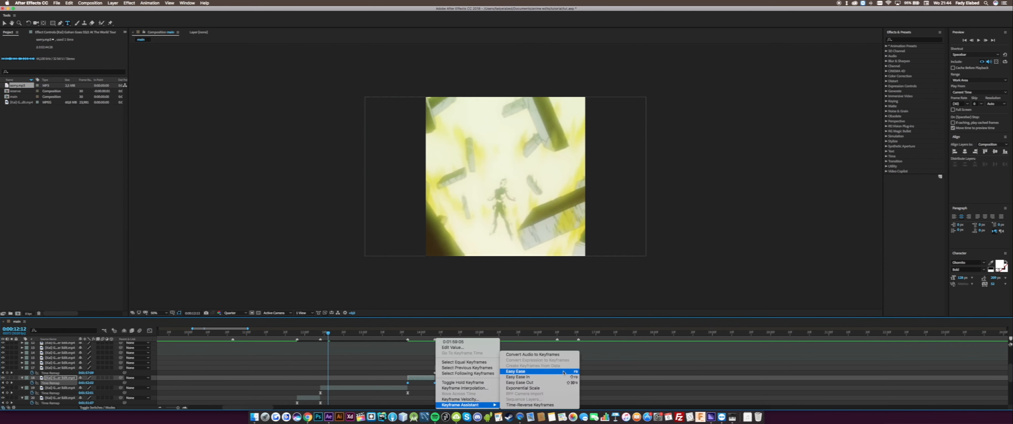
left_click(524, 372)
key("shift+F3")
left_click_drag(420, 368, 340, 390)
key("shift+F3")
Apply Easy Ease to the time-remap keyframes of the clip that starts at 0:00:14:07.
scroll(386, 373, "up", 3)
key("shift+F3")
key("F9")
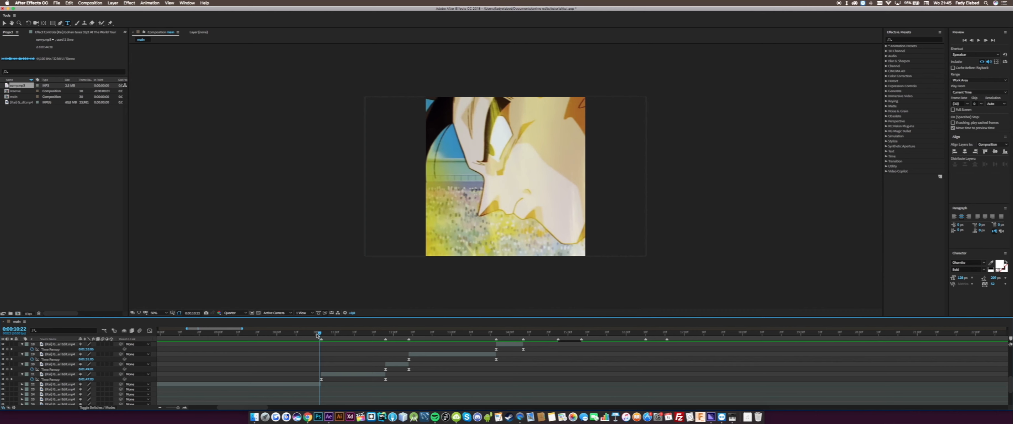
Place the playhead on the beat marker at 0:00:10:20 and trim the preceding clip's end to it.
left_click_drag(318, 335, 317, 341)
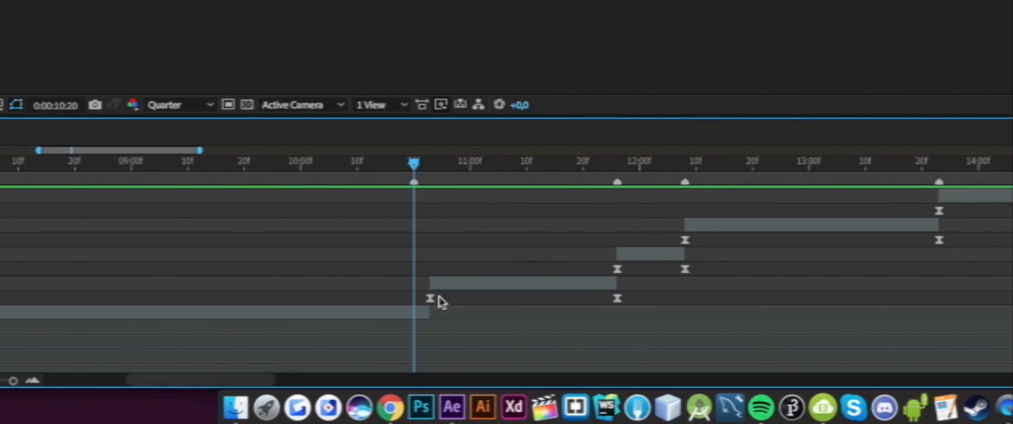
left_click(424, 315)
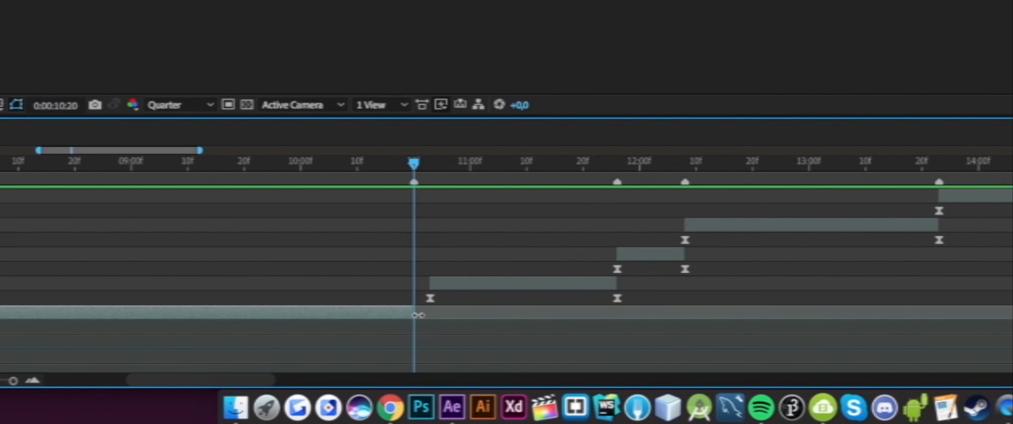
left_click(450, 285)
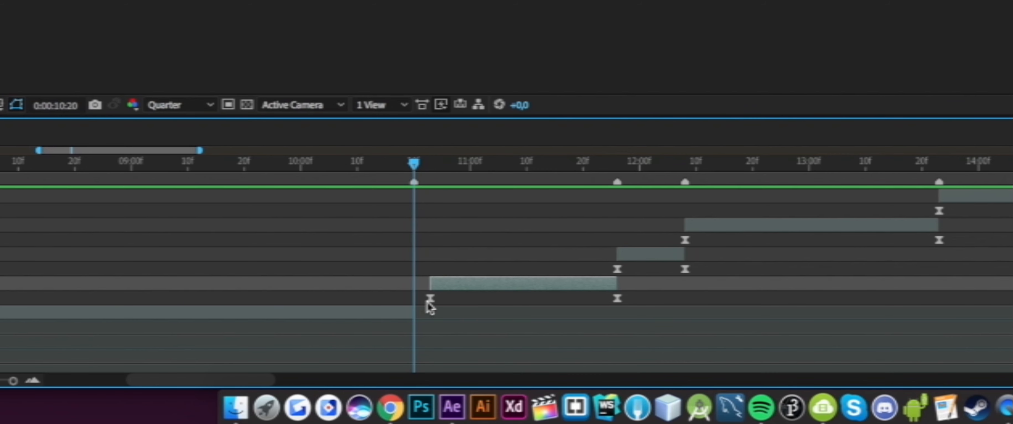
mouse_move(431, 306)
left_mouse_down()
mouse_move(406, 308)
mouse_move(418, 313)
left_mouse_up()
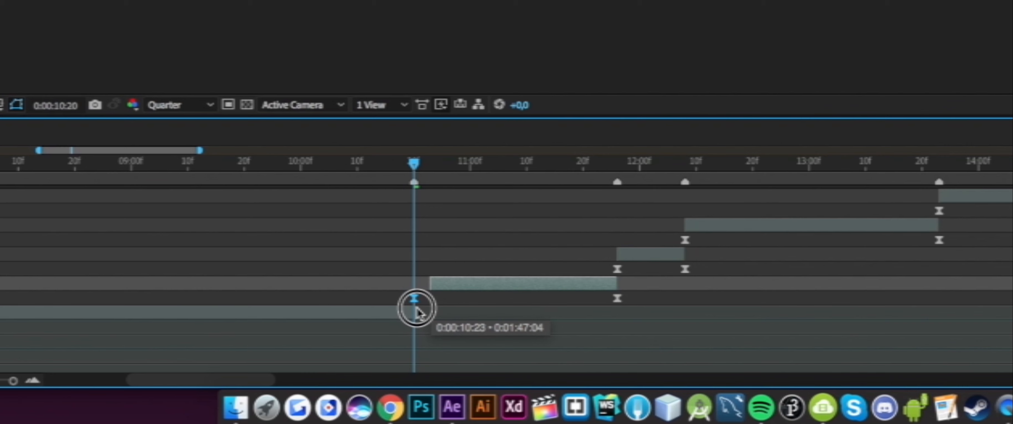
mouse_move(431, 284)
left_mouse_down()
mouse_move(403, 289)
mouse_move(413, 289)
left_mouse_up()
key("super+z")
key("super+z")
left_click(420, 288)
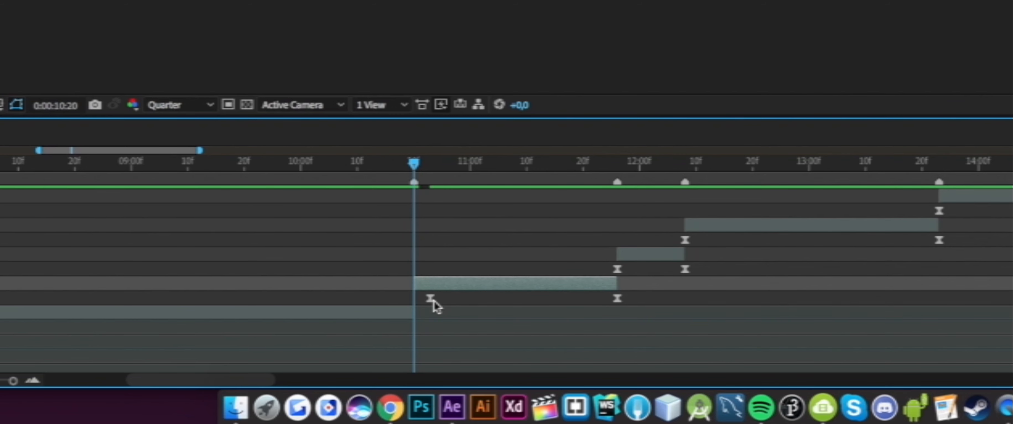
key("super+z")
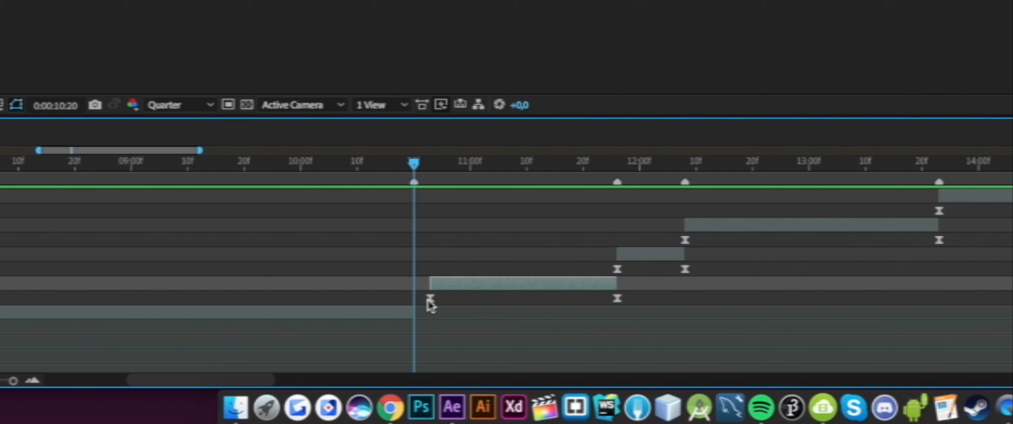
Move the next clip's first time-remap keyframe to 0:00:10:20 and extend the clip's start to the same beat marker.
left_click_drag(429, 302, 409, 301)
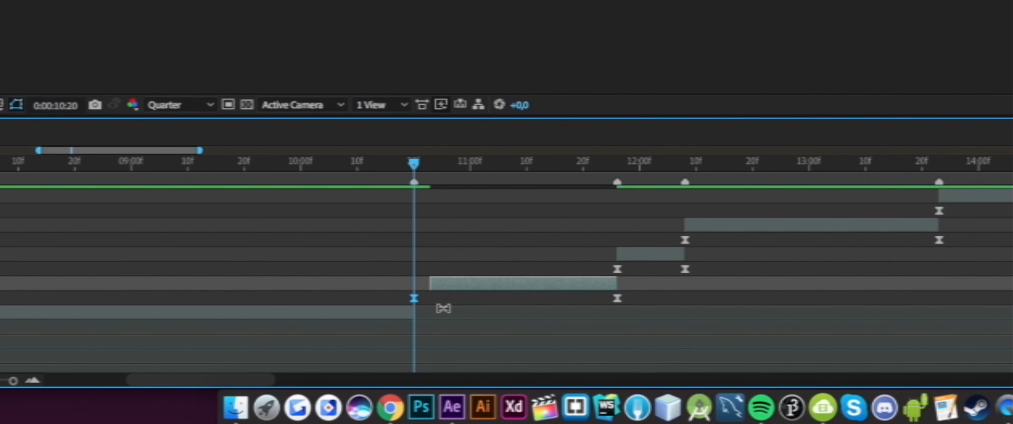
left_click_drag(427, 287, 413, 288)
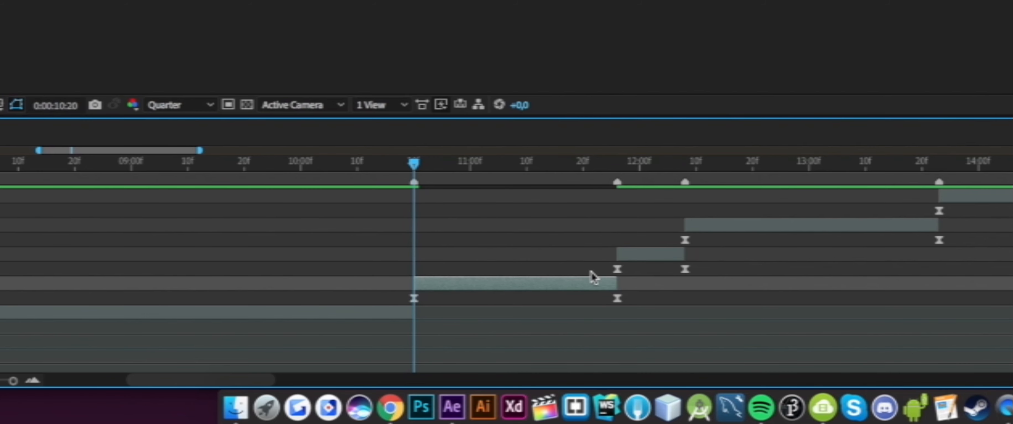
Readjust the curve handles of the clip starting at 0:00:10:20, keeping the end handle straight down and the start handle straight up.
left_click_drag(641, 291, 315, 330)
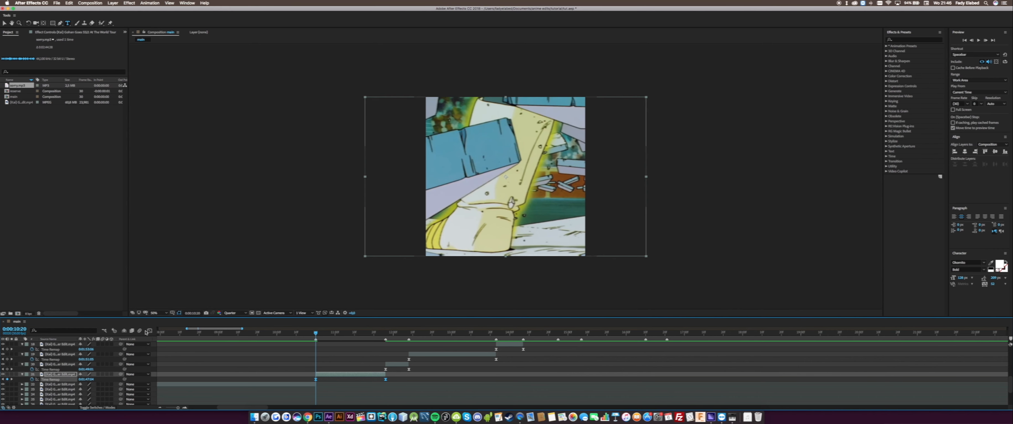
key("shift+F3")
left_click(403, 384)
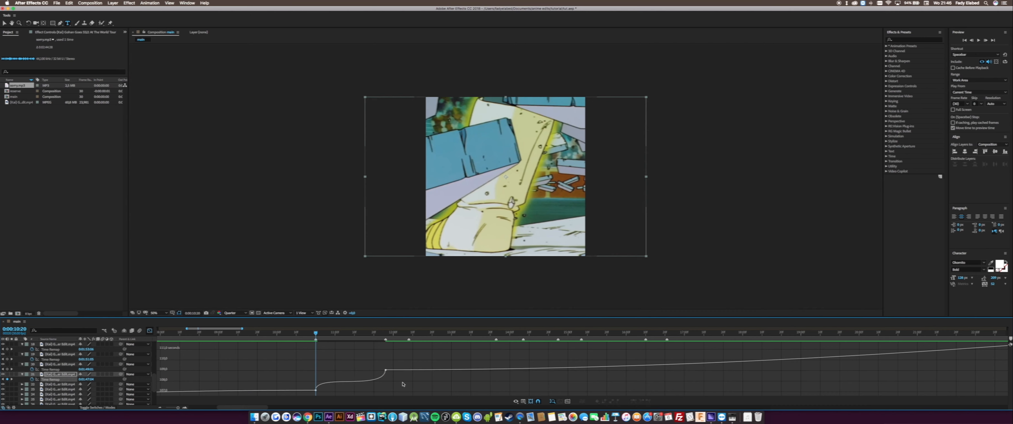
left_click(384, 372)
left_click(336, 356)
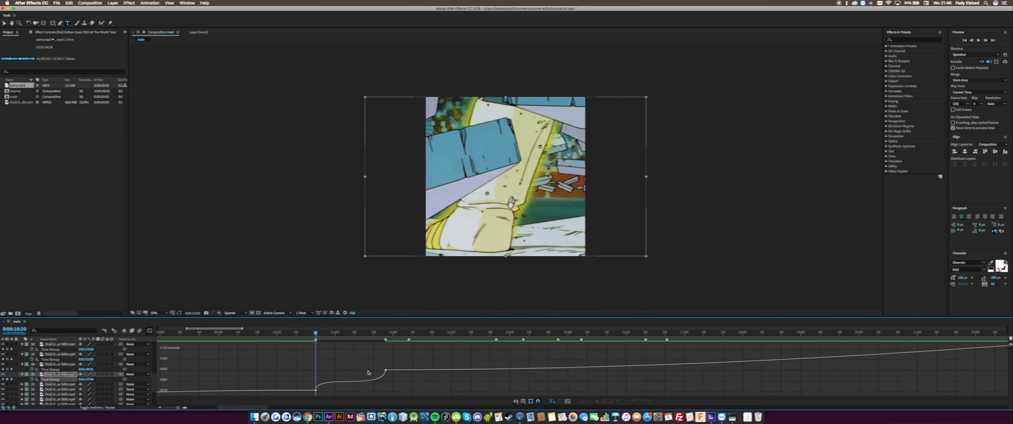
left_click(385, 372)
left_click_drag(385, 392, 385, 388)
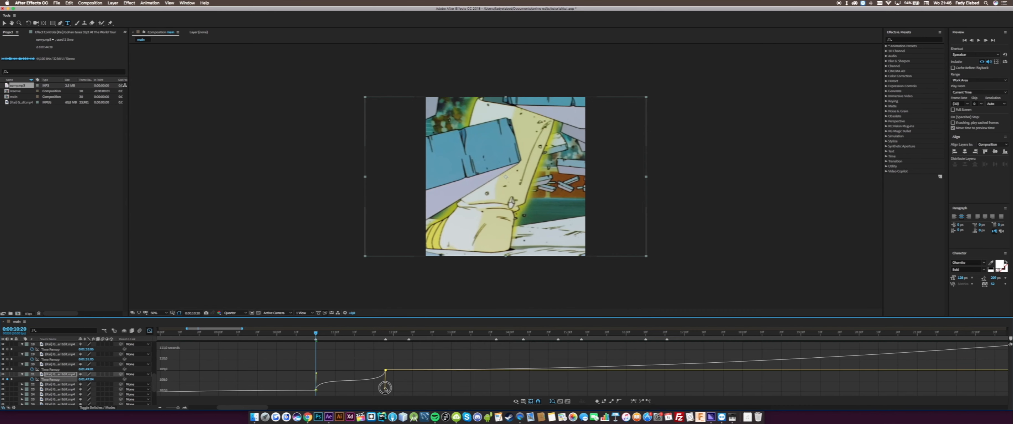
left_click_drag(316, 374, 314, 377)
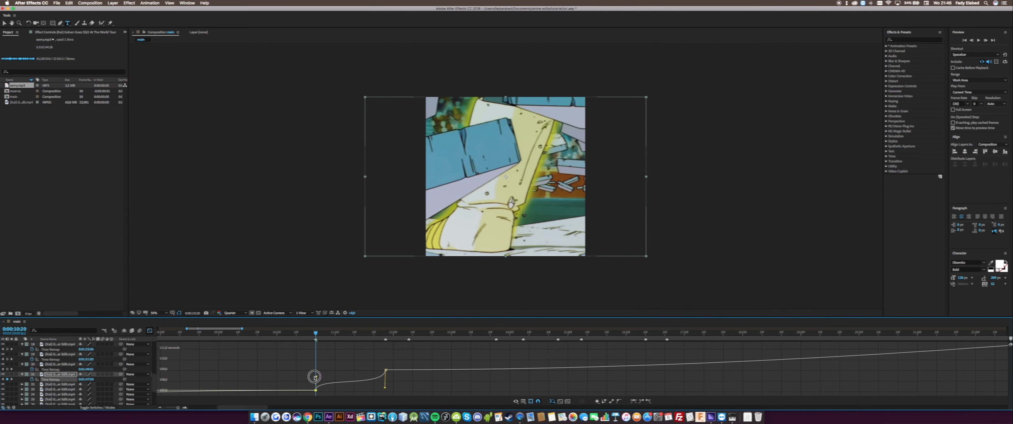
key("shift+F3")
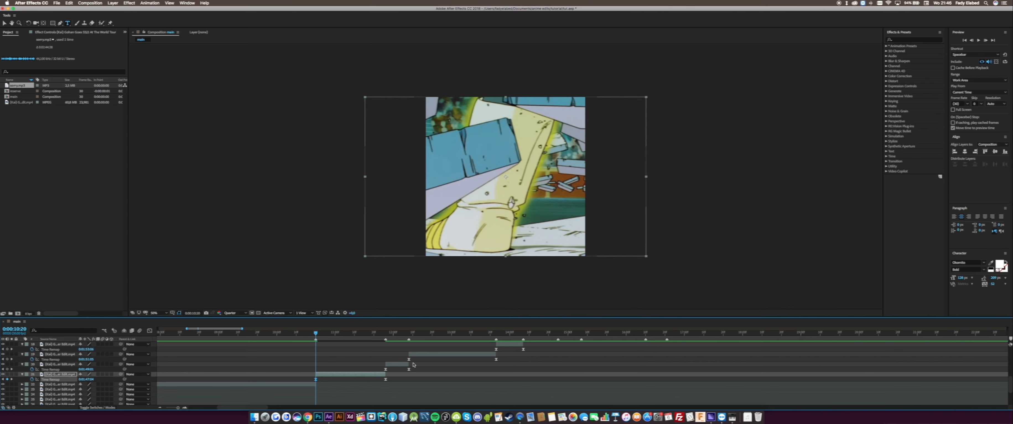
Preview the eased clips with the music from 0:00:10:15 to 0:00:15:02.
left_click_drag(426, 380, 396, 384)
left_click_drag(275, 339, 278, 355)
key("space")
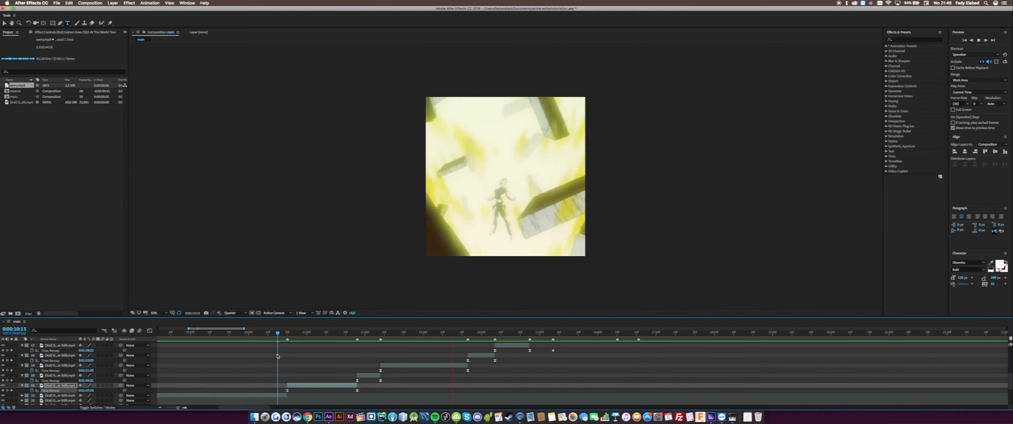
key("space")
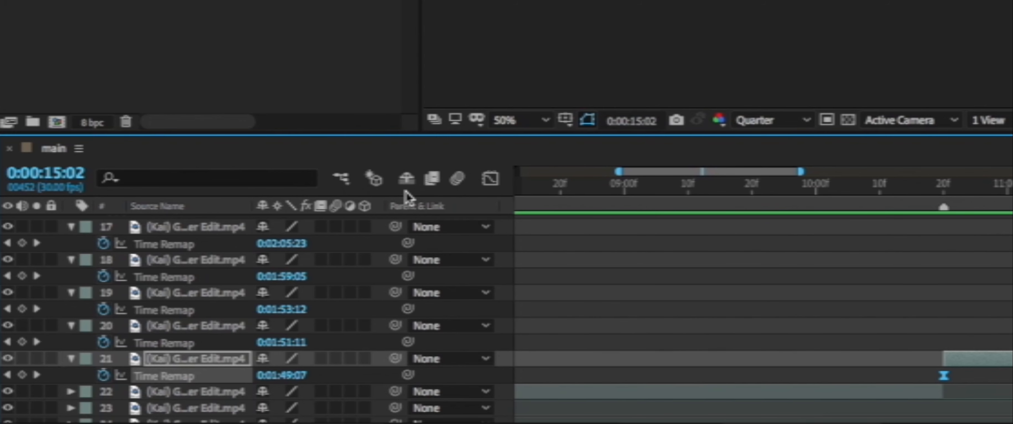
Enable frame blending for the composition and switch it on for clip layers 16 to 21.
left_click(433, 183)
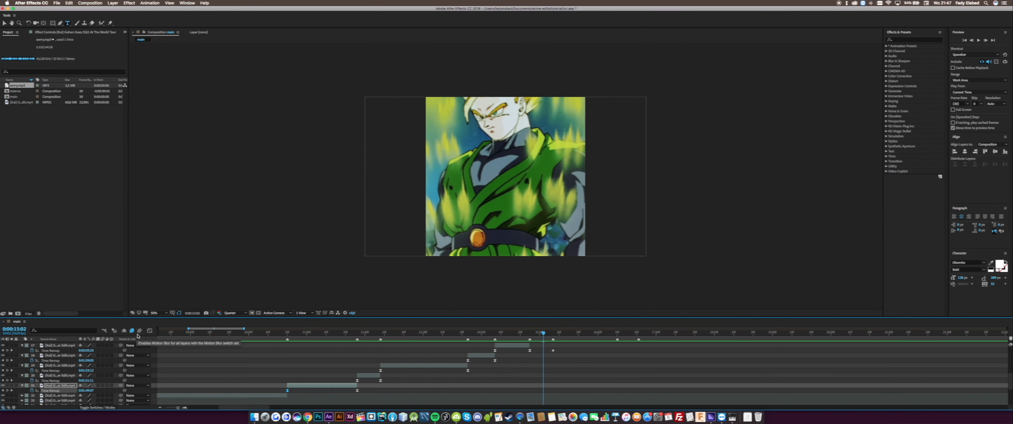
left_click(139, 331)
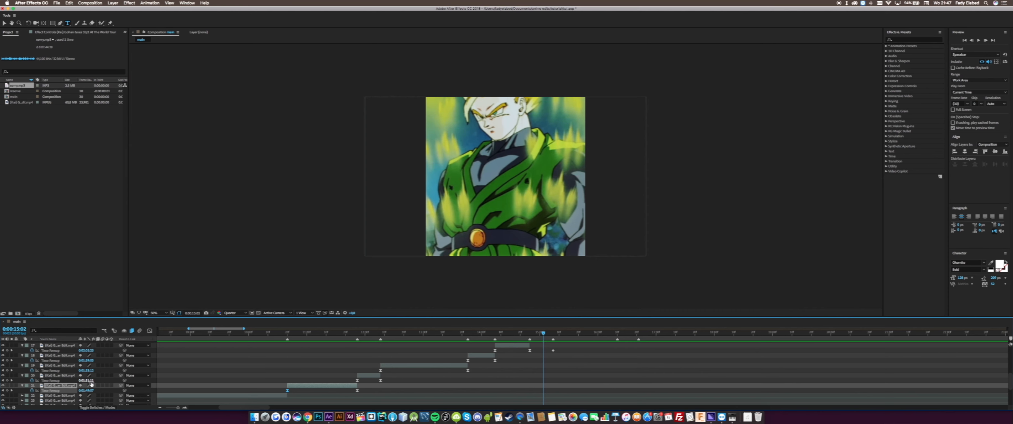
scroll(78, 373, "up", 4)
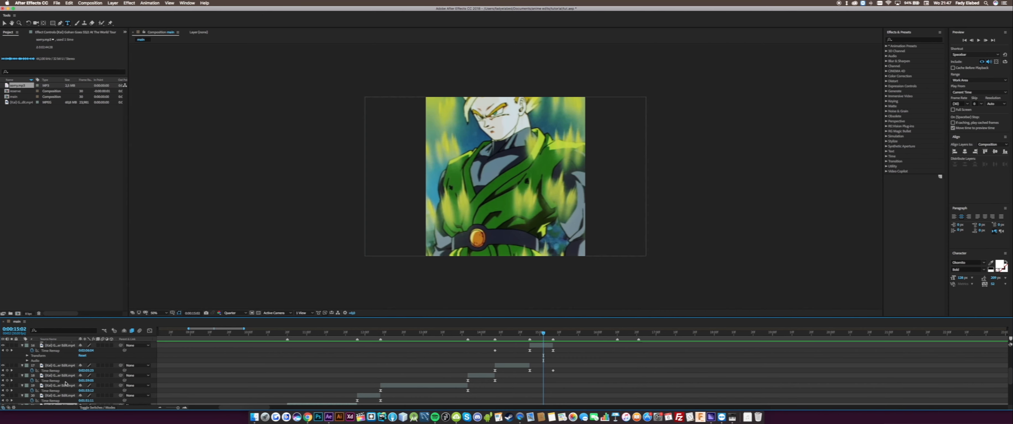
scroll(81, 365, "up", 5)
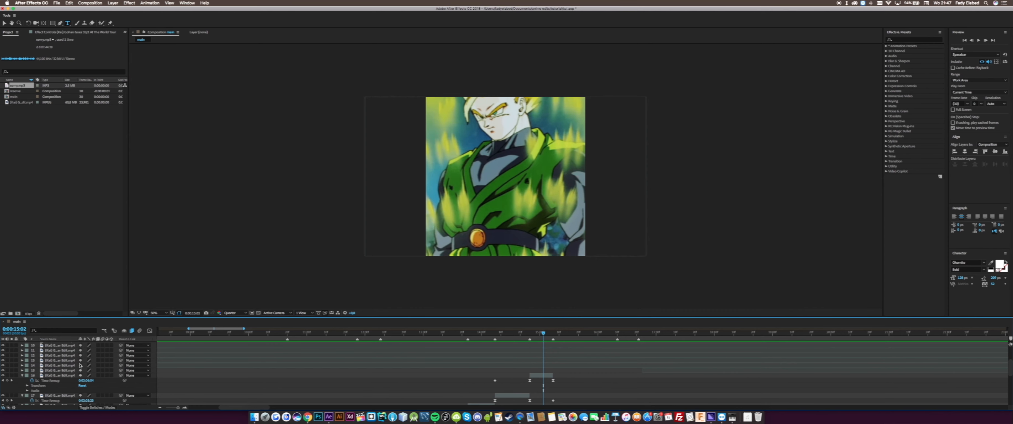
left_click(67, 376, "shift")
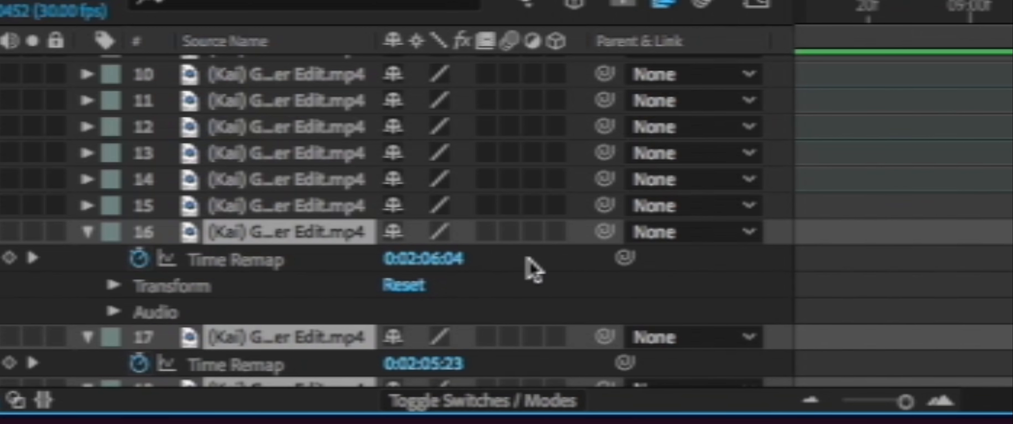
left_click(549, 403)
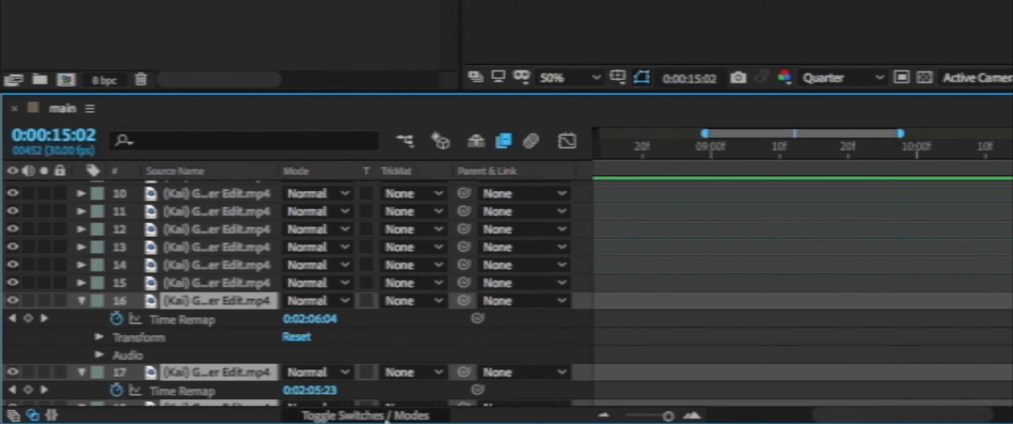
left_click(545, 404)
left_click(351, 301)
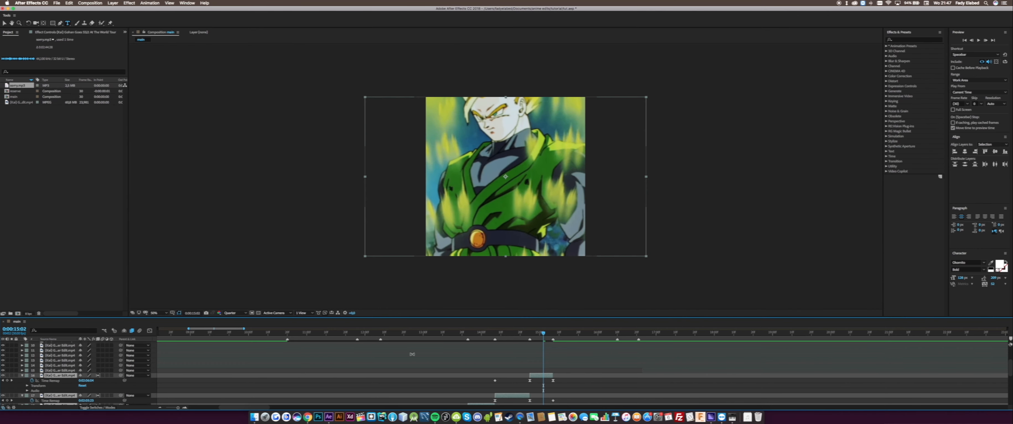
Preview the frame-blended clips from about 0:00:10:16 to 0:00:11:18.
scroll(412, 354, "down", 3)
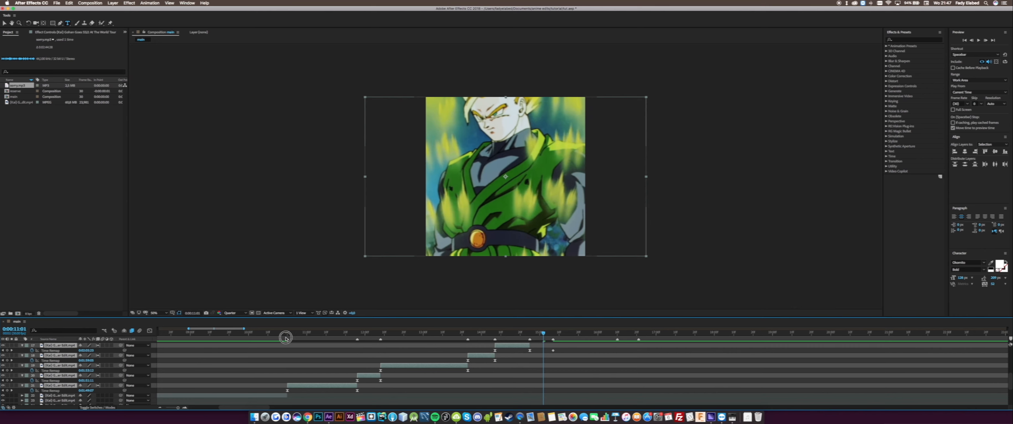
left_click_drag(285, 338, 217, 348)
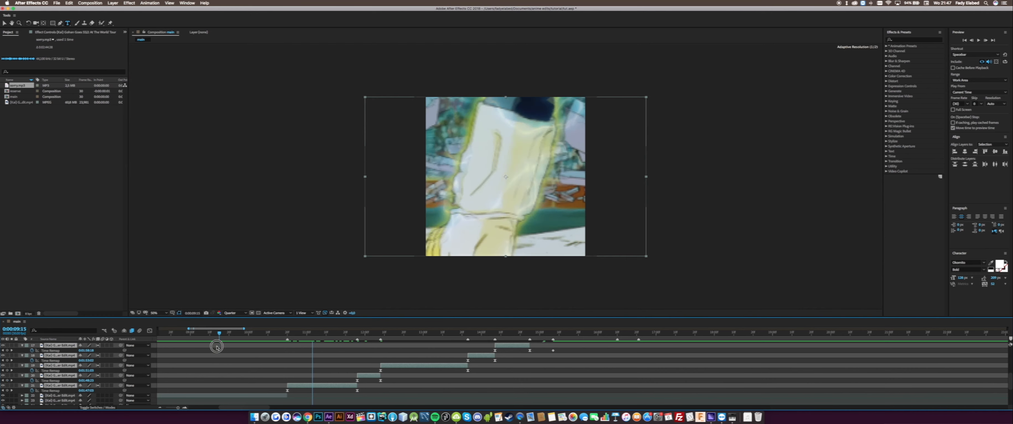
left_click(274, 374)
left_click_drag(285, 338, 271, 352)
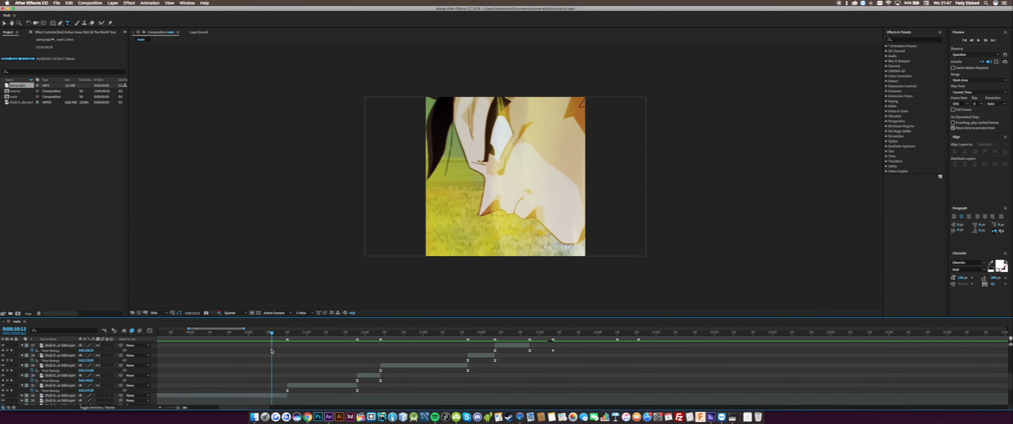
key("space")
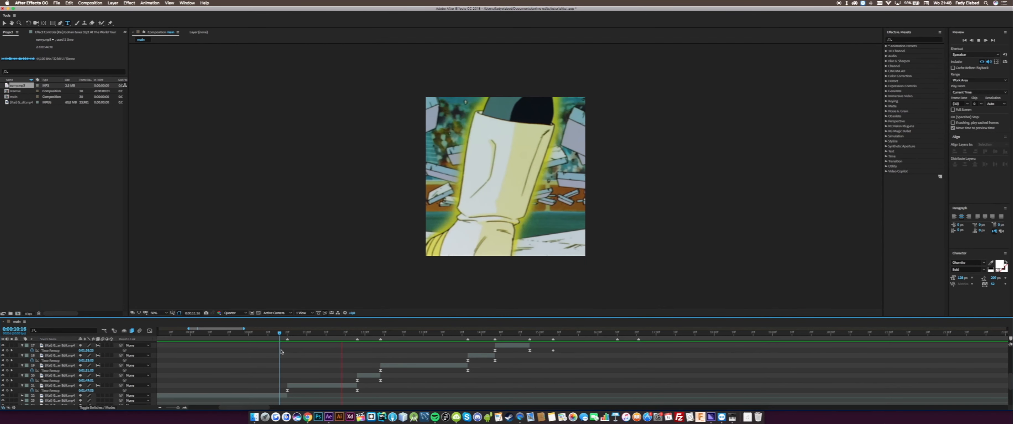
key("space")
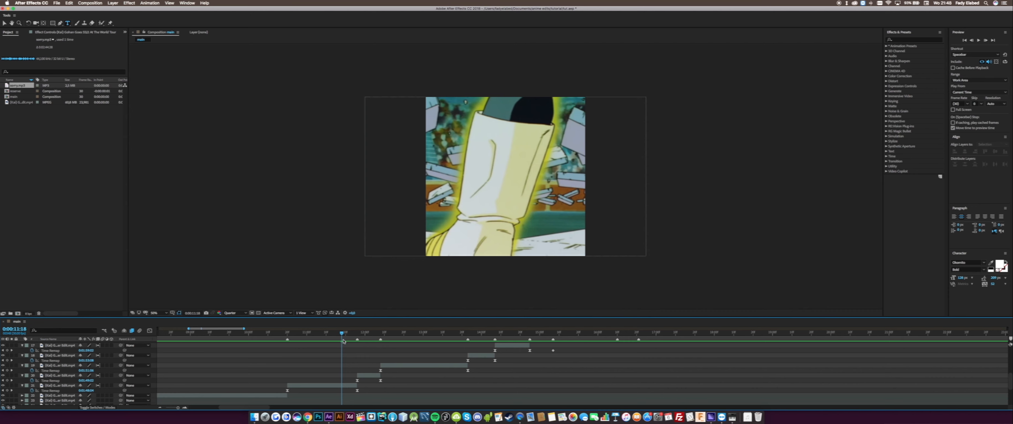
Reveal the transform properties of clip layer 21 and add a Scale keyframe at 0:00:11:17.
left_click(334, 334)
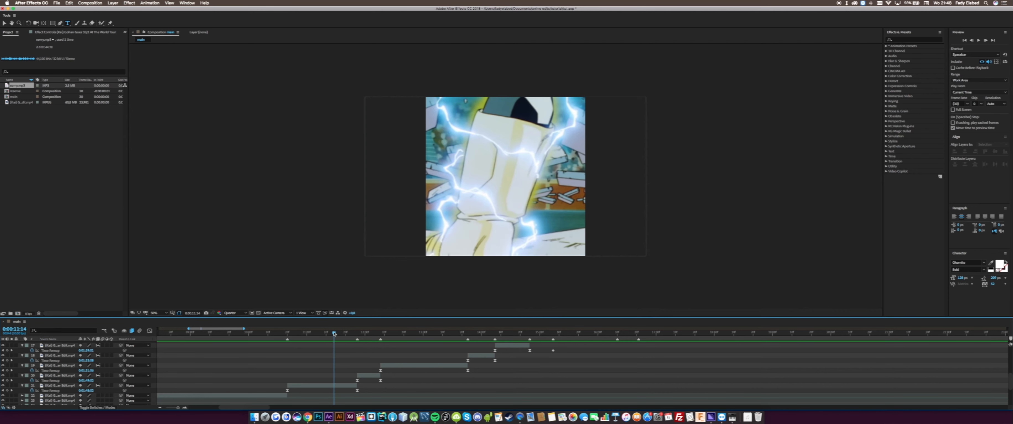
left_click(343, 387)
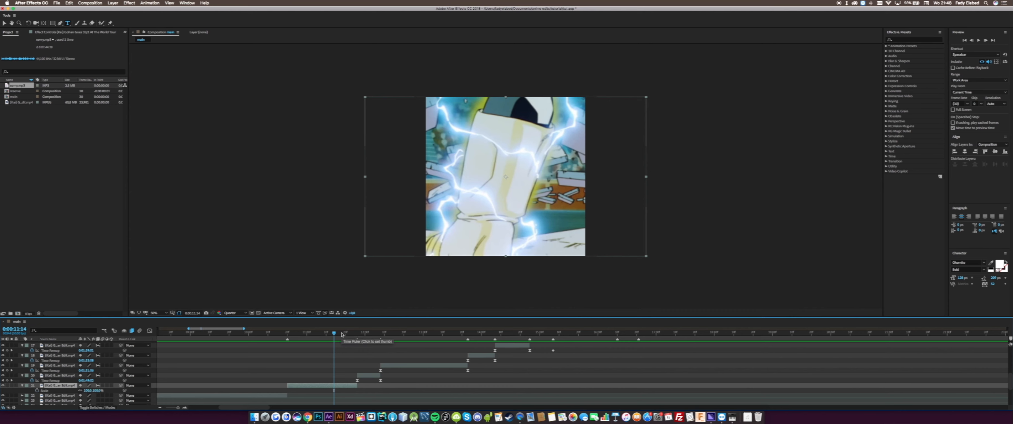
left_click(22, 386)
left_click(22, 386)
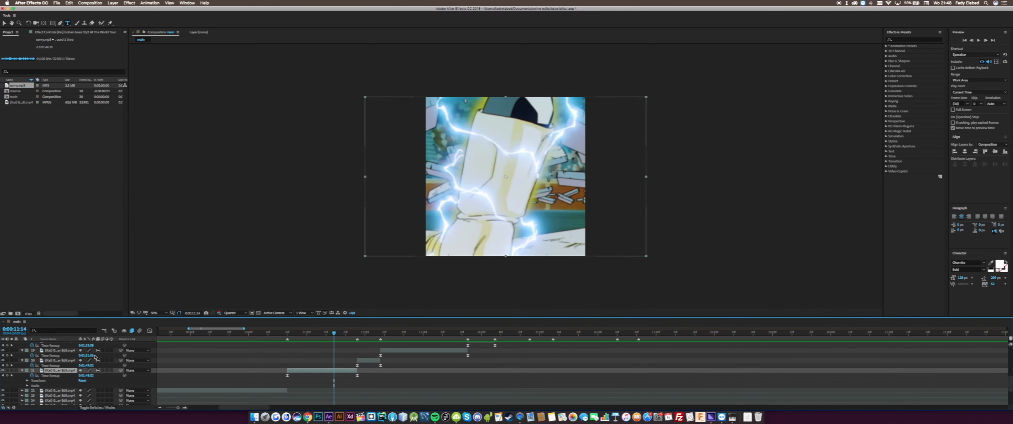
left_click(27, 381)
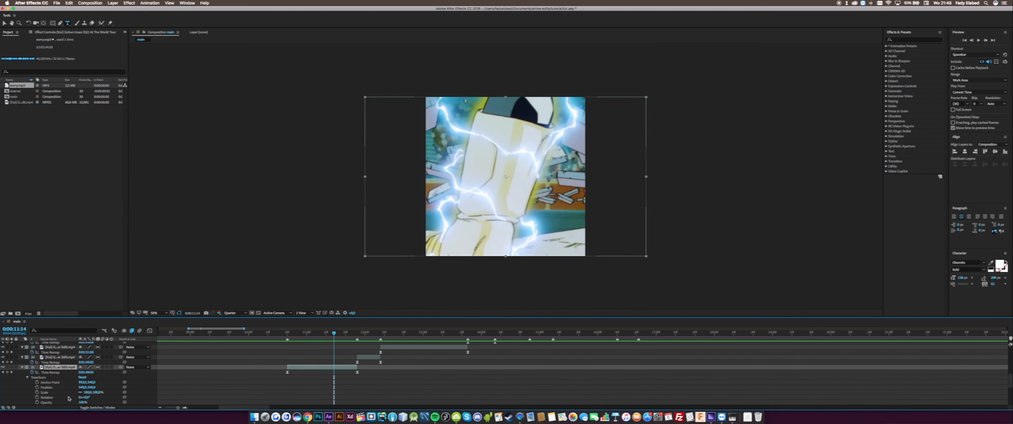
left_click_drag(334, 334, 340, 338)
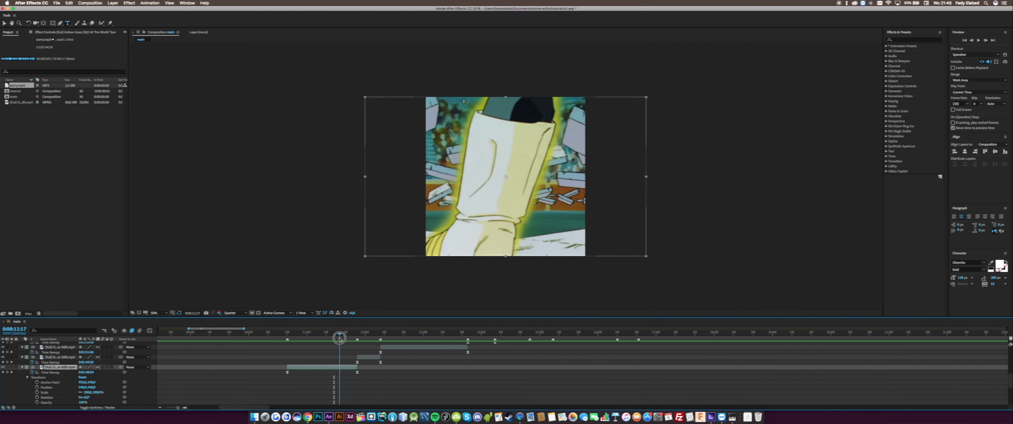
left_click(37, 393)
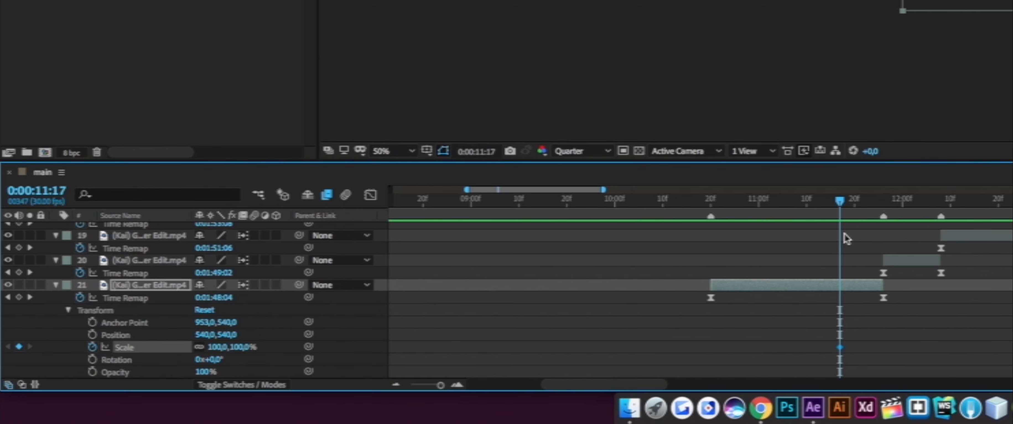
Set layer 21's scale to 30% at its end, 0:00:11:26, and scrub back through the shrinking motion.
left_click(343, 337)
left_click_drag(848, 212, 883, 208)
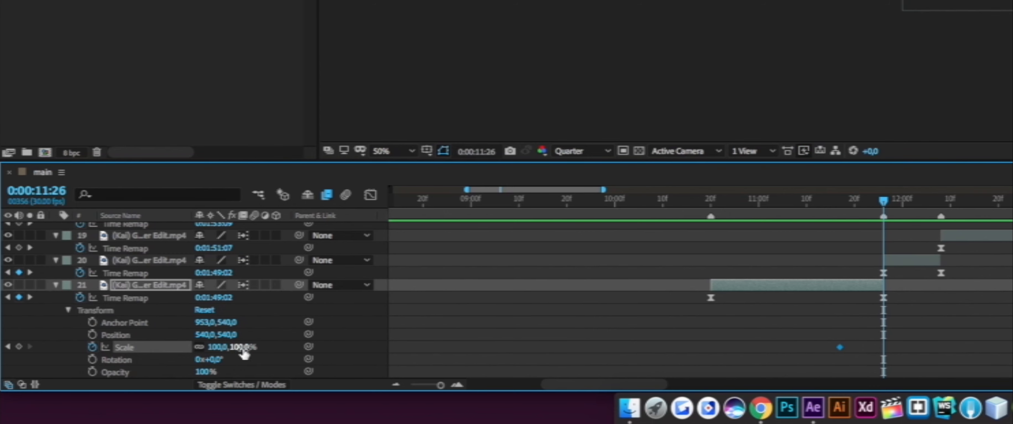
mouse_move(885, 204)
left_mouse_down()
mouse_move(864, 206)
mouse_move(927, 208)
mouse_move(883, 208)
left_mouse_up()
left_click(242, 348)
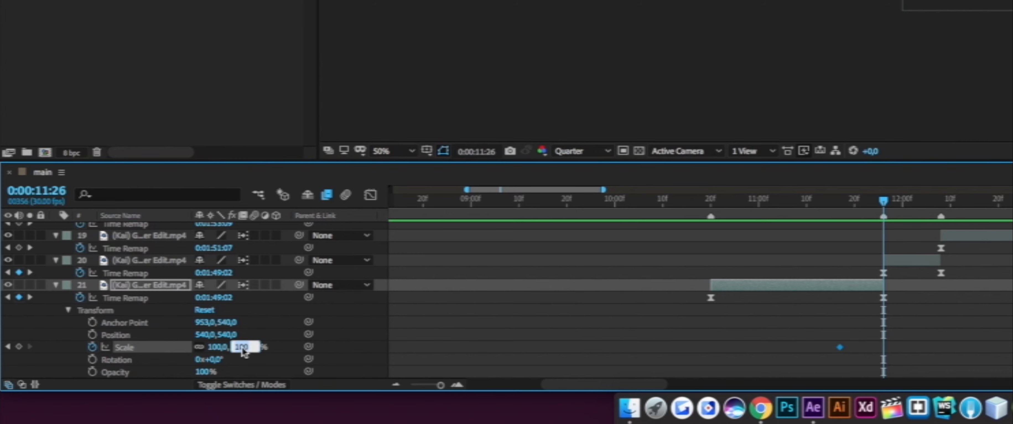
type("30")
key("Return")
left_click_drag(846, 215, 864, 214)
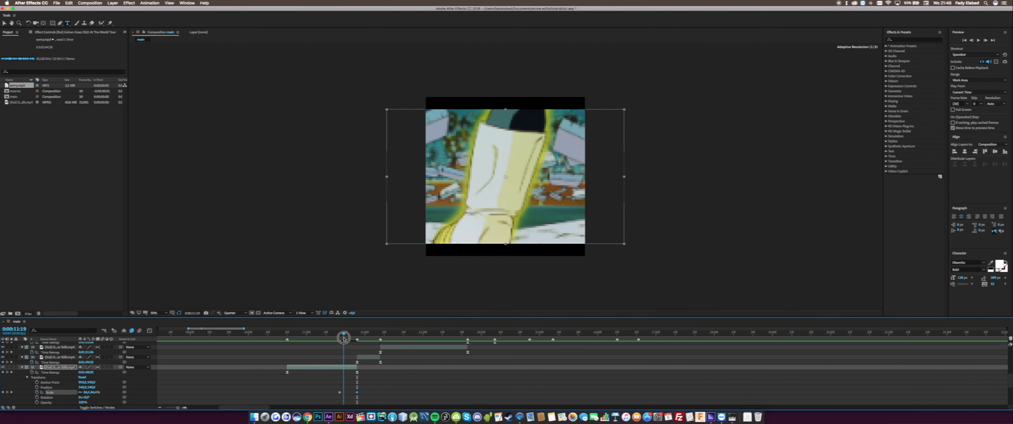
left_click_drag(349, 338, 349, 339)
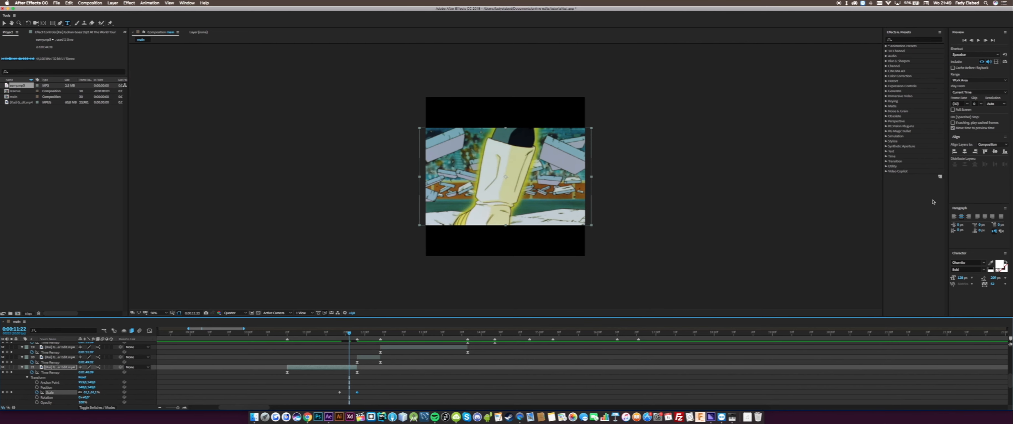
Find the Motion Tile effect in the effects library and apply it to clip layer 21.
left_click(903, 40)
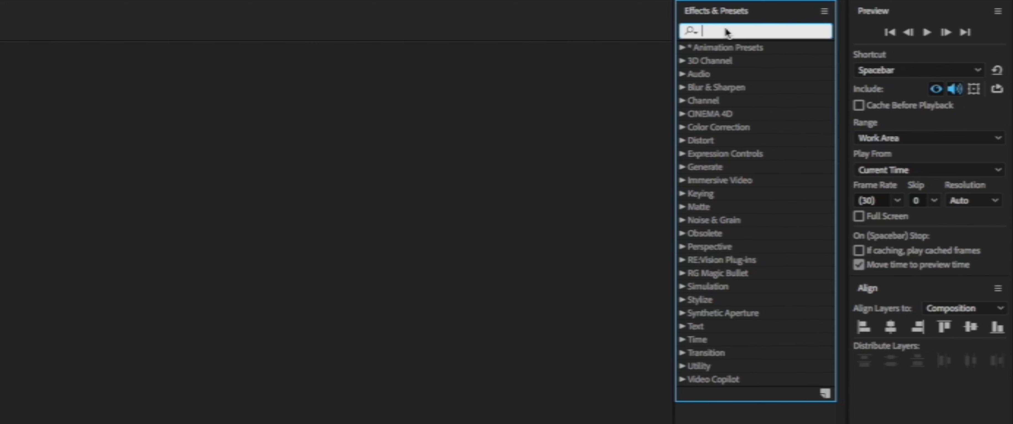
type("motion")
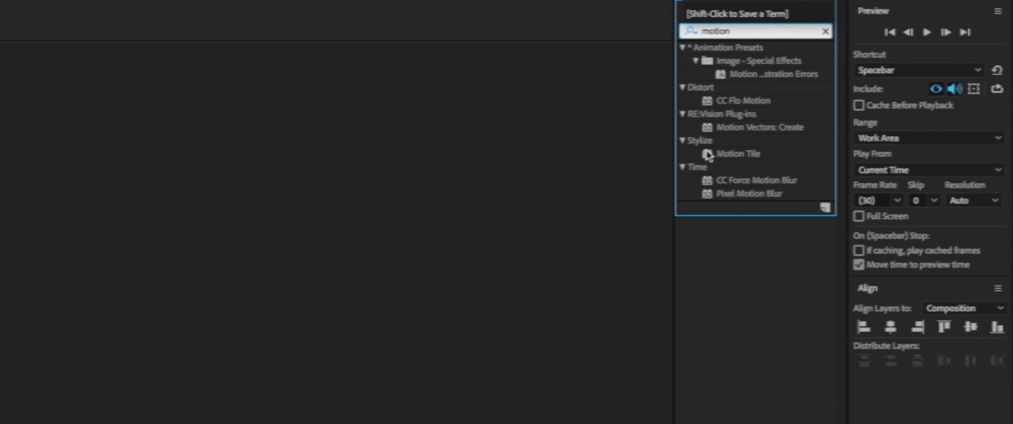
left_click(726, 154)
left_click_drag(738, 154, 340, 368)
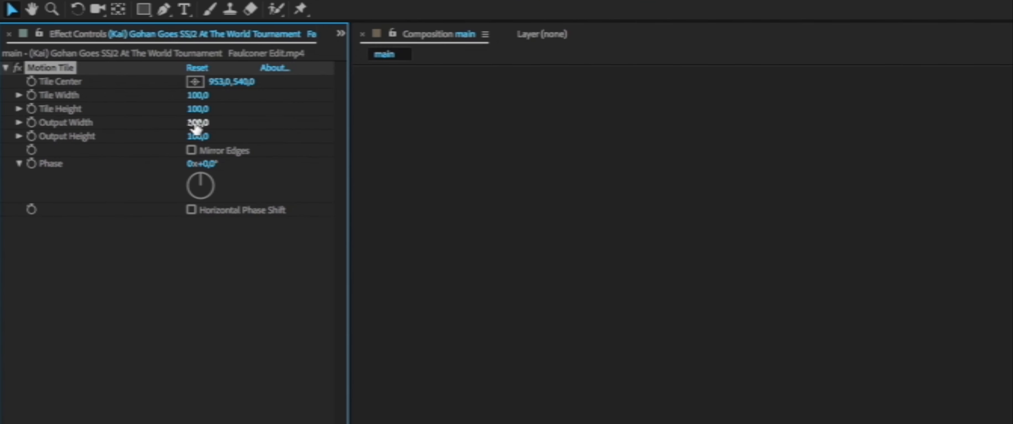
Enlarge the Motion Tile's output width and output height and turn on Mirror Edges.
mouse_move(73, 64)
left_mouse_down()
mouse_move(95, 62)
mouse_move(84, 64)
left_mouse_up()
left_click_drag(197, 137, 226, 143)
left_click(219, 152)
Copy the configured Motion Tile effect to clip layers 16 to 20.
left_click(59, 359)
scroll(68, 357, "up", 4)
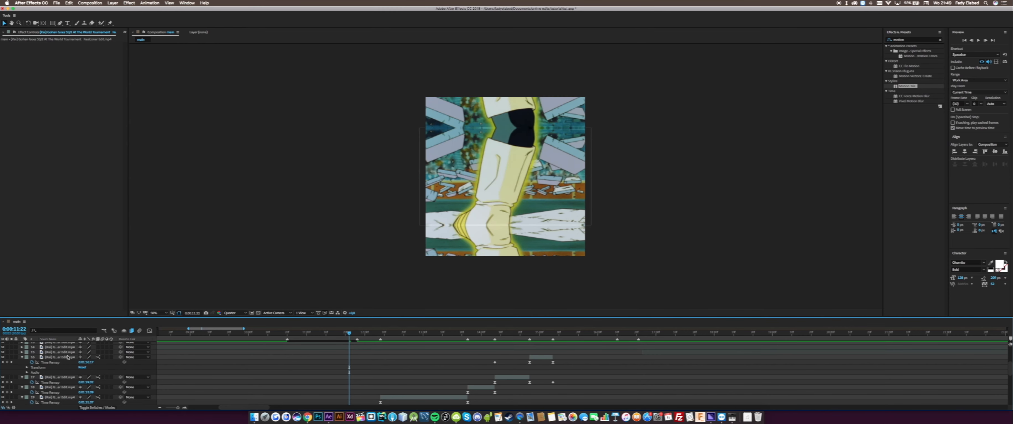
left_click(65, 358, "shift")
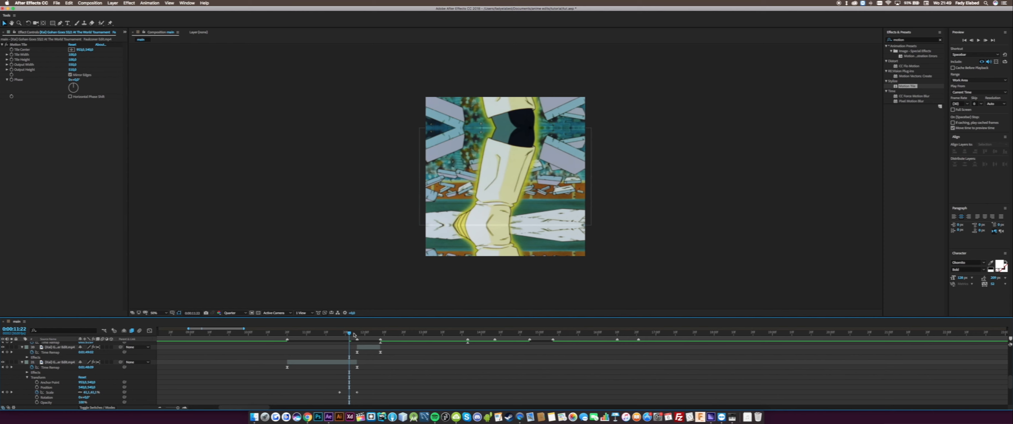
Add a Scale keyframe at layer 20's start, 0:00:11:26, and enlarge the clip to about 152%.
mouse_move(353, 334)
left_mouse_down()
mouse_move(339, 337)
mouse_move(357, 339)
left_mouse_up()
left_click(359, 347)
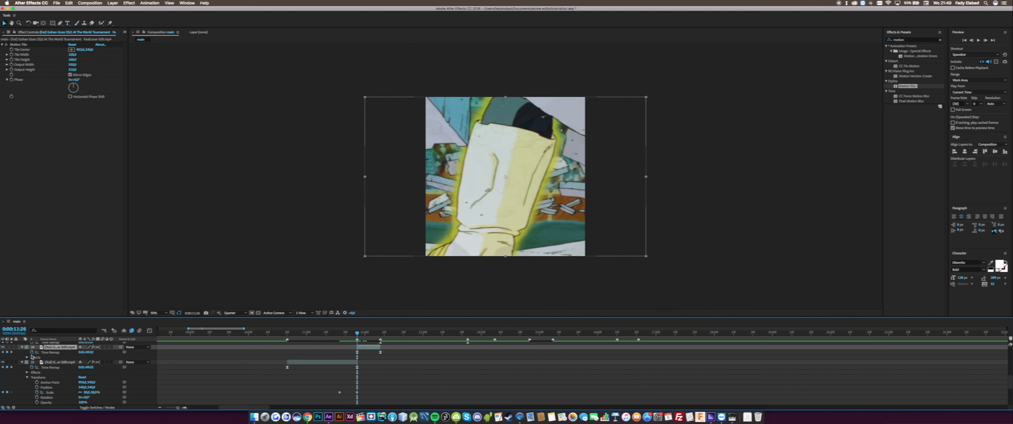
key("s")
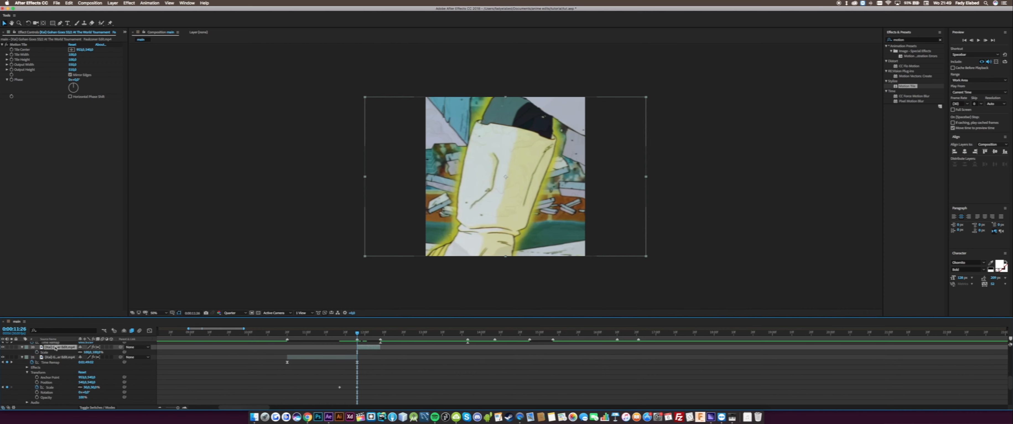
left_click(22, 347)
left_click(22, 347)
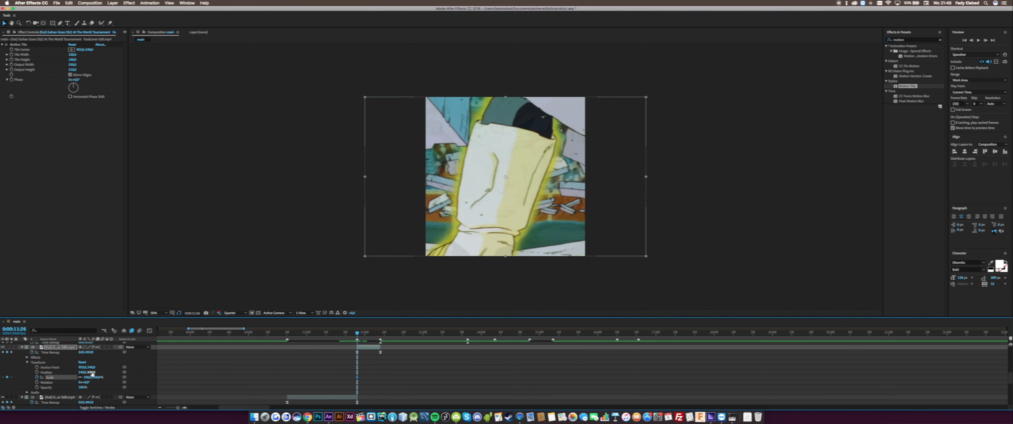
left_click_drag(91, 373, 112, 378)
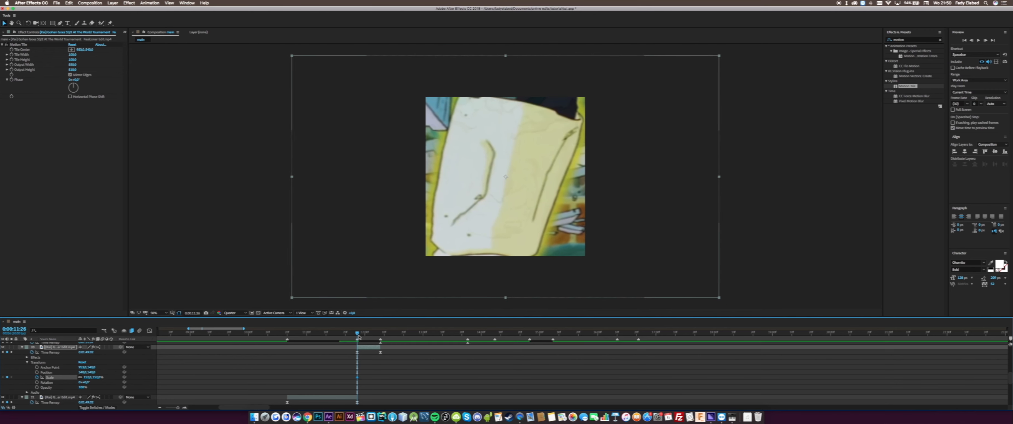
Set layer 20's scale to 100% at 0:00:12:00.
left_click_drag(358, 336, 365, 334)
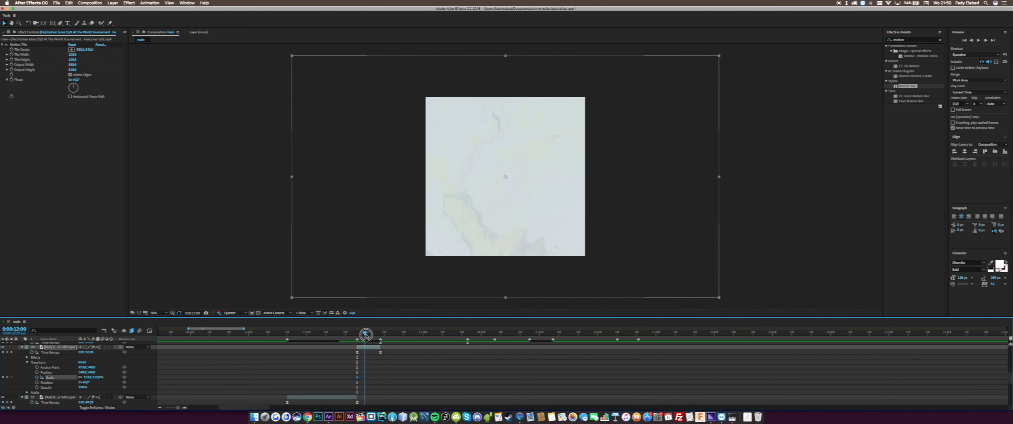
left_click(100, 378)
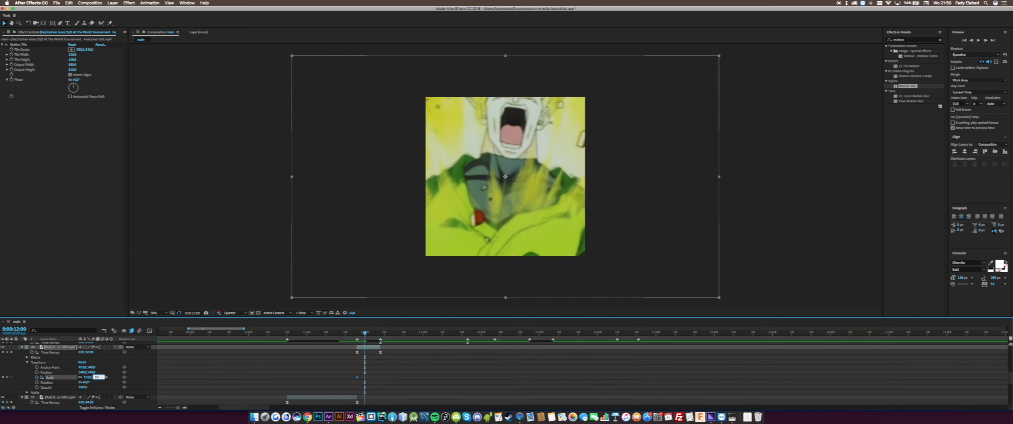
type("100")
key("Return")
Apply Easy Ease to the two Scale keyframes on layer 21, at 0:00:11:17 and 0:00:11:26.
scroll(145, 353, "down", 3)
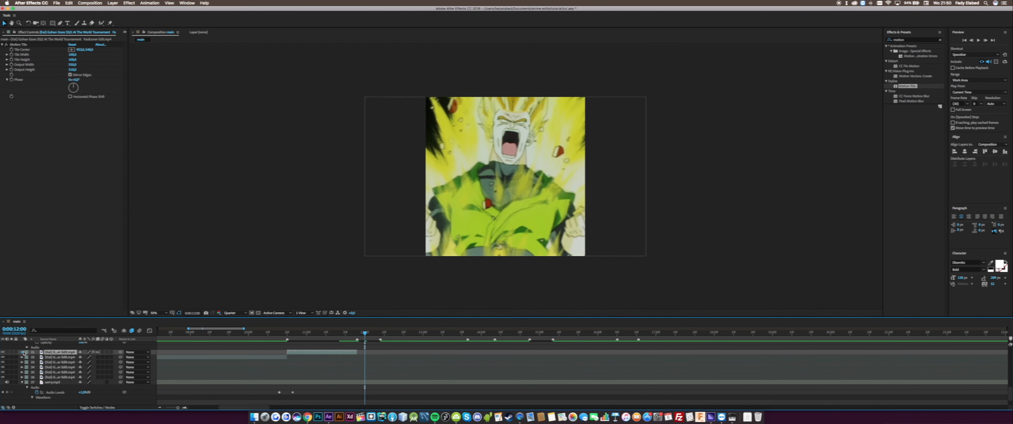
left_click_drag(324, 379, 373, 387)
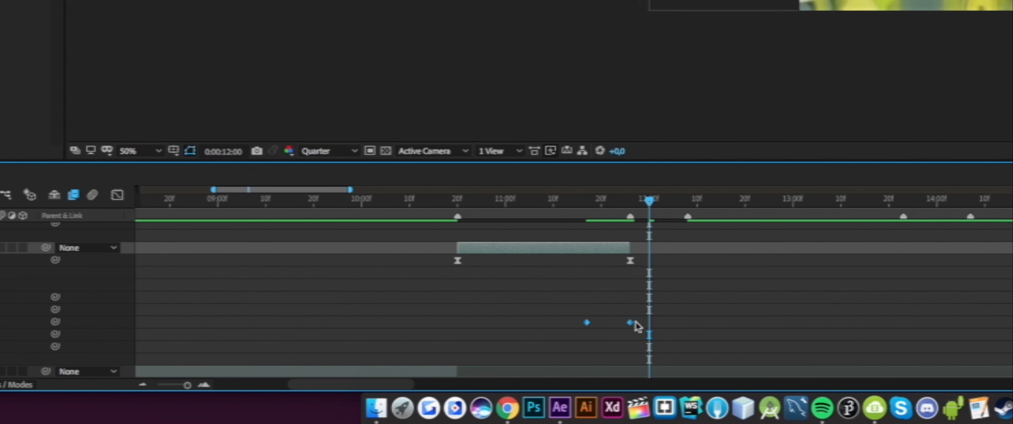
right_click(630, 326)
mouse_move(711, 378)
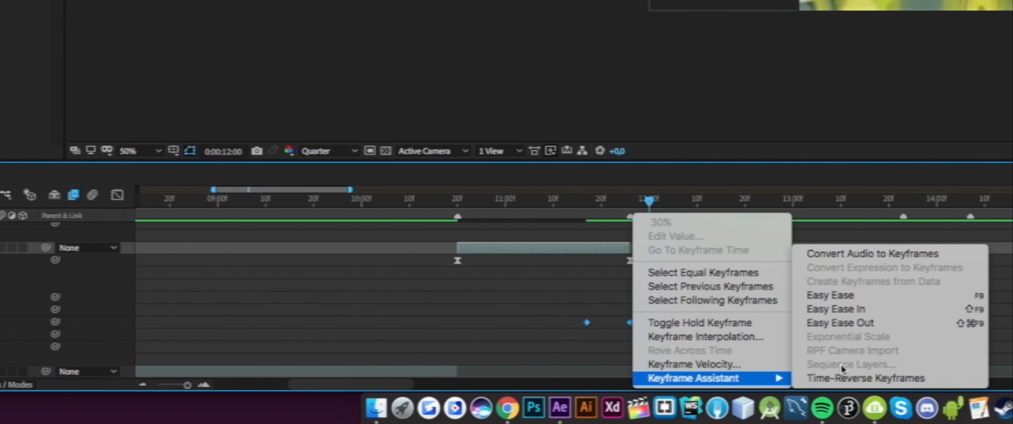
left_click(882, 296)
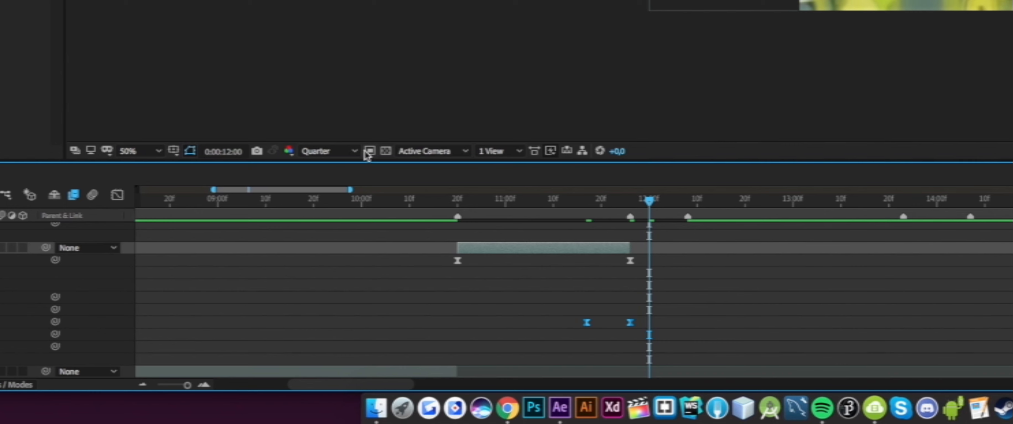
Show layer 21's Scale animation in the Graph Editor as a speed graph.
left_click(117, 195)
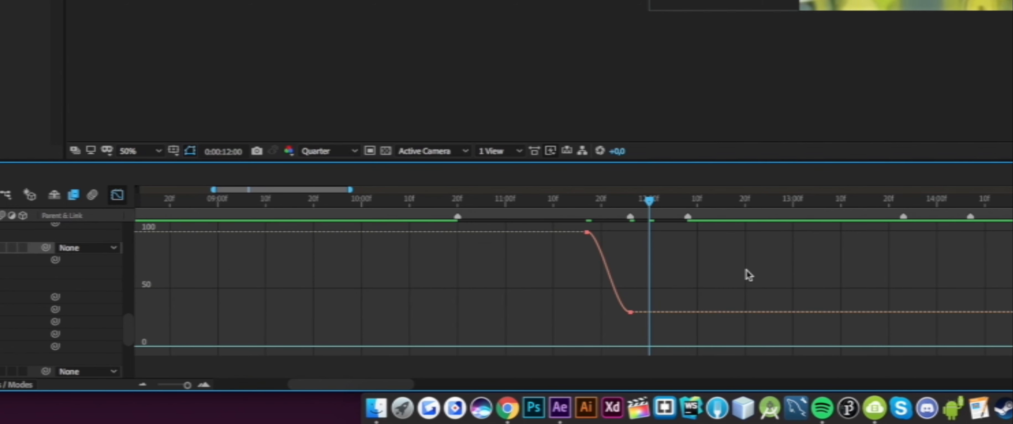
right_click(783, 266)
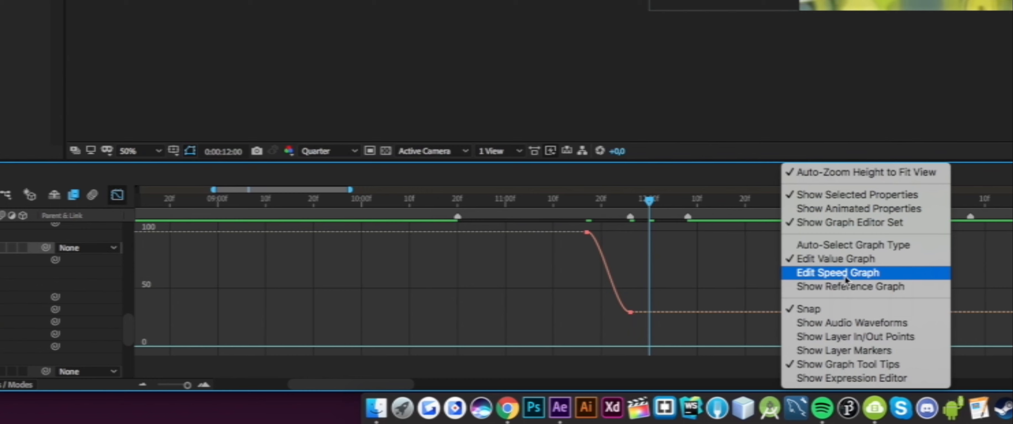
left_click(712, 294)
right_click(779, 272)
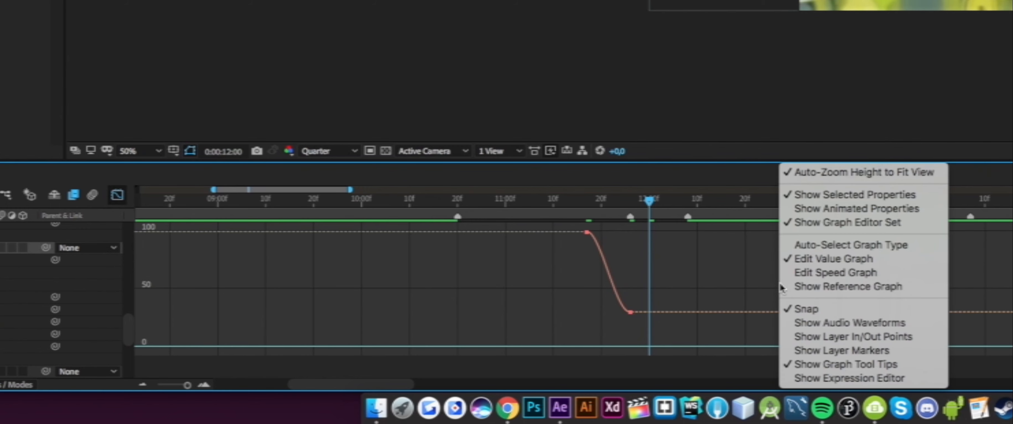
left_click(798, 275)
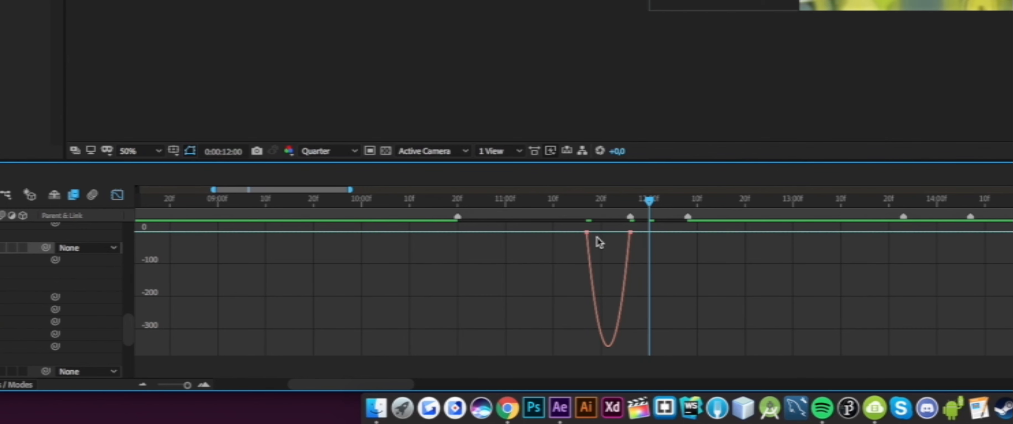
Adjust the ease handles on layer 21's speed graph so the scaling accelerates sharply towards the last keyframe at 0:00:11:26.
left_click(589, 235)
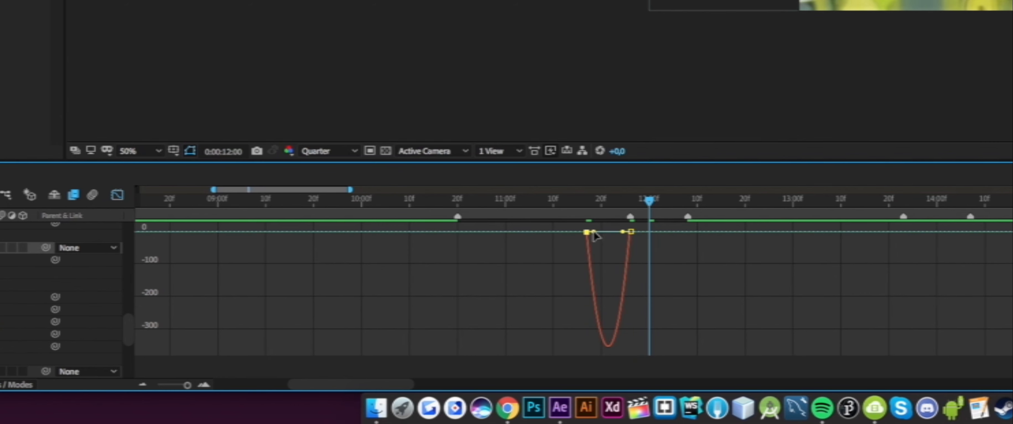
mouse_move(593, 233)
left_mouse_down()
mouse_move(613, 226)
mouse_move(604, 232)
left_mouse_up()
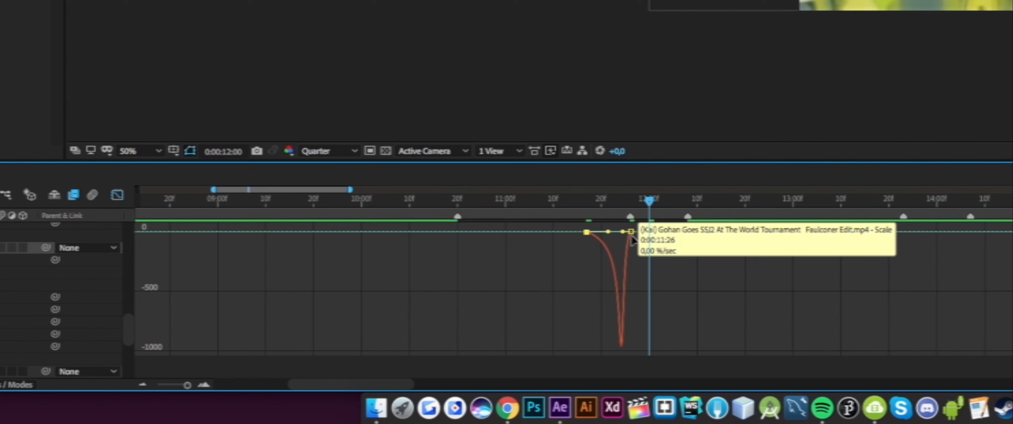
left_click(623, 232)
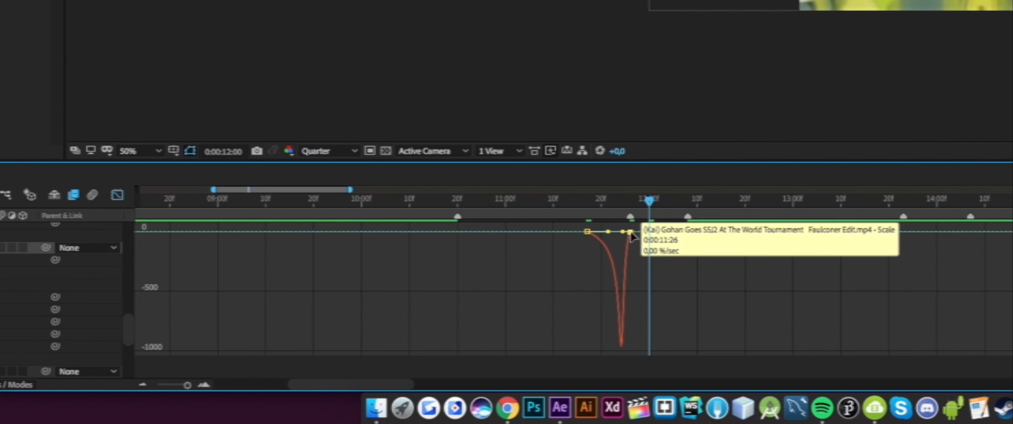
left_click_drag(623, 231, 639, 233)
Preview layer 21's eased zoom from 0:00:11:17 and leave the Graph Editor.
left_click_drag(591, 200, 635, 209)
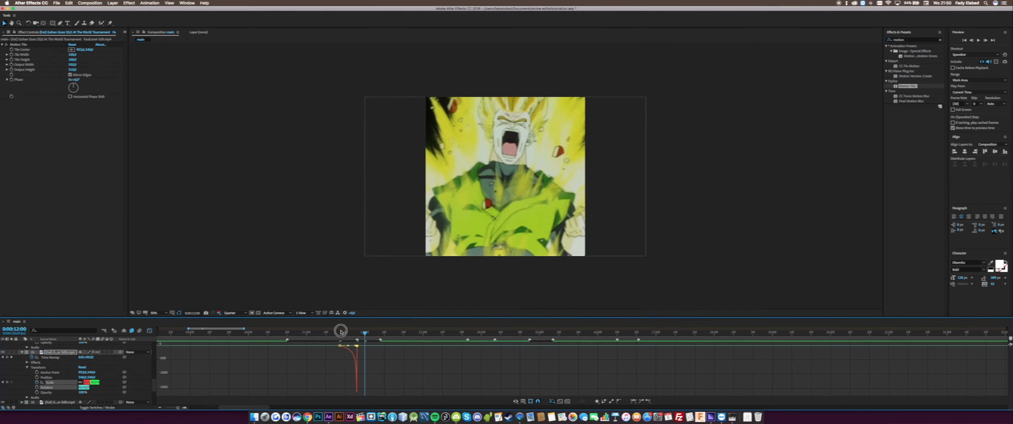
left_click_drag(359, 337, 340, 339)
key("space")
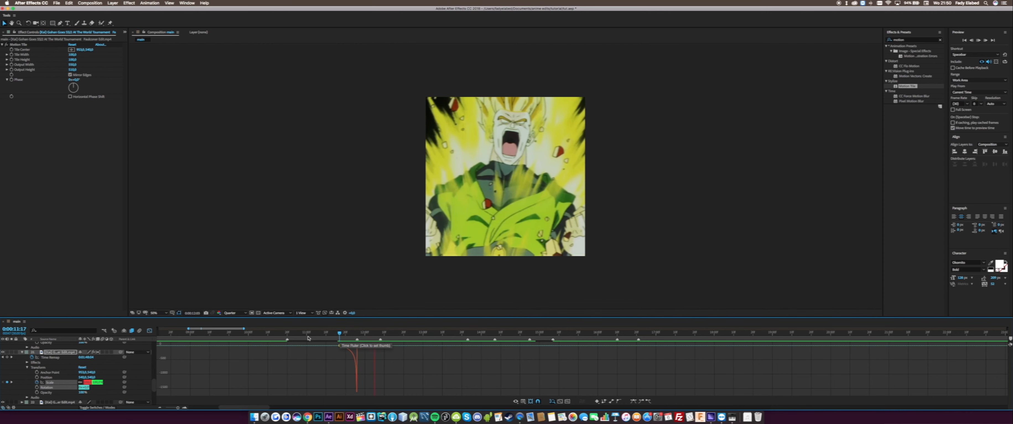
left_click(149, 331)
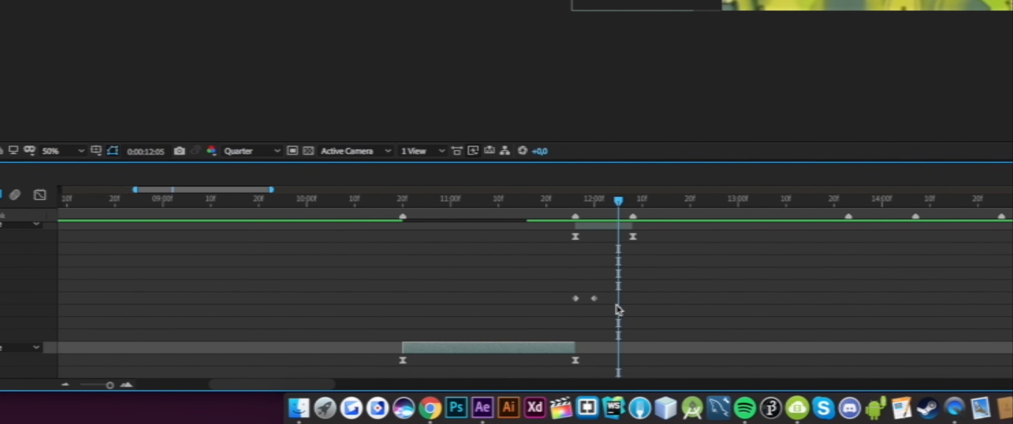
Apply Easy Ease to layer 20's two Scale keyframes at 0:00:11:26 and 0:00:12:00.
left_click_drag(619, 310, 472, 271)
right_click(574, 299)
mouse_move(668, 377)
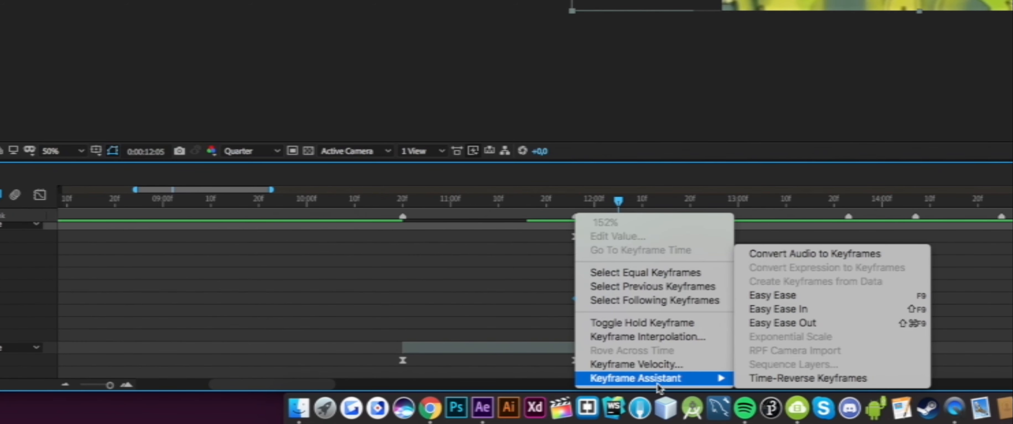
left_click(783, 291)
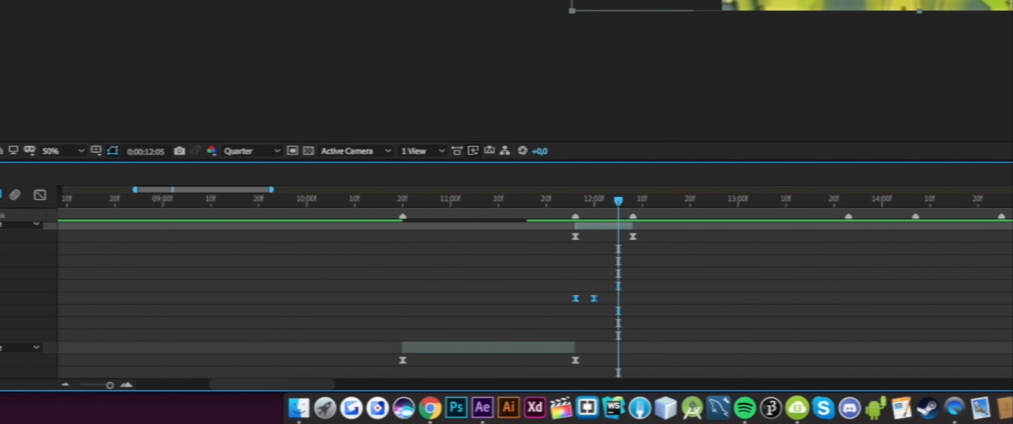
Shape layer 20's Scale speed graph so the change is fastest at 0:00:11:26 and slows gradually into 0:00:12:00.
left_click(39, 194)
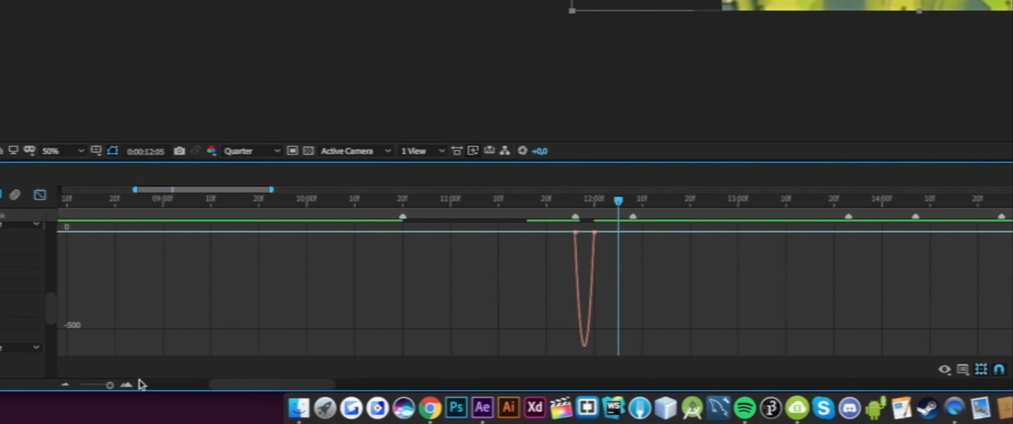
left_click(126, 385)
left_click(127, 385)
left_click_drag(448, 290, 543, 283)
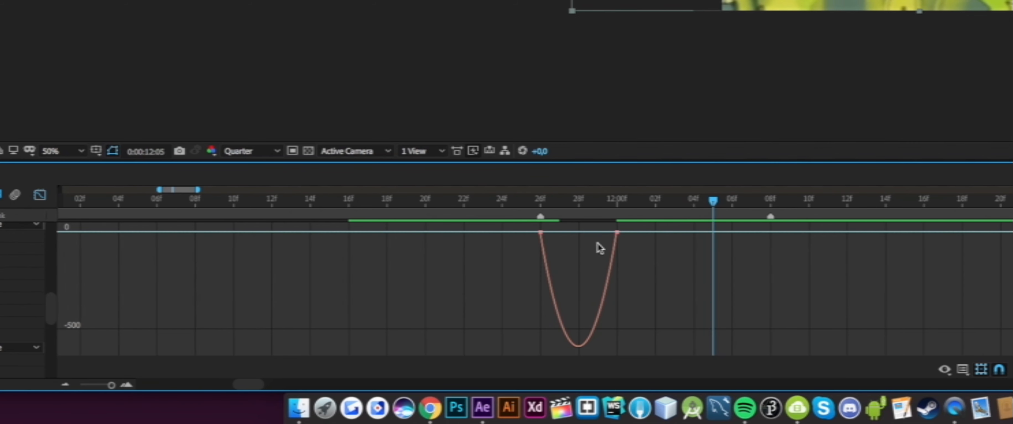
left_click(615, 237)
left_click(608, 251)
left_click(613, 233)
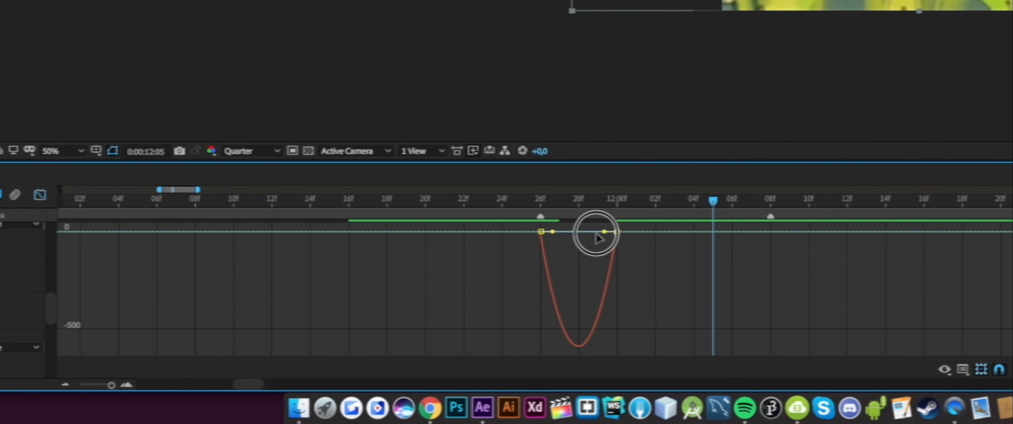
left_click_drag(592, 232, 499, 243)
key("super+z")
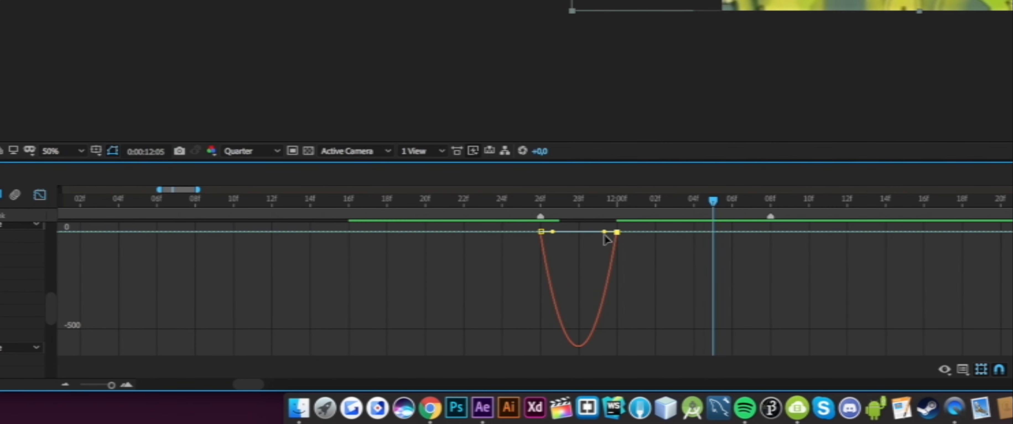
left_click_drag(604, 233, 507, 228)
left_click(551, 232)
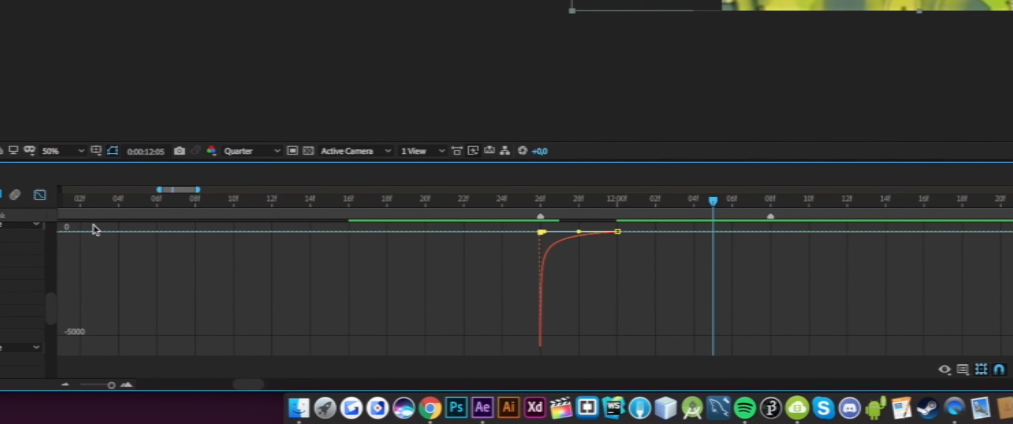
Return to the keyframe view and preview the transition between layers 21 and 20 from 0:00:11:11.
left_click(42, 193)
left_click_drag(545, 269, 685, 216)
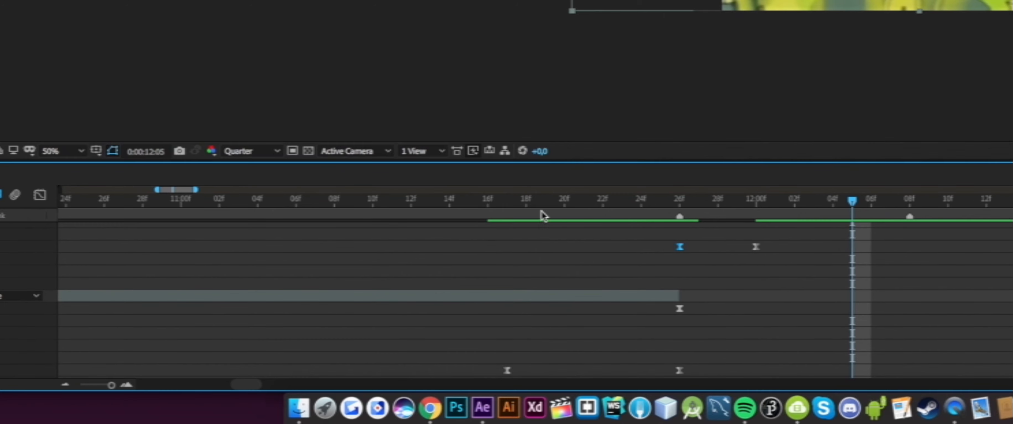
left_click_drag(502, 206, 398, 201)
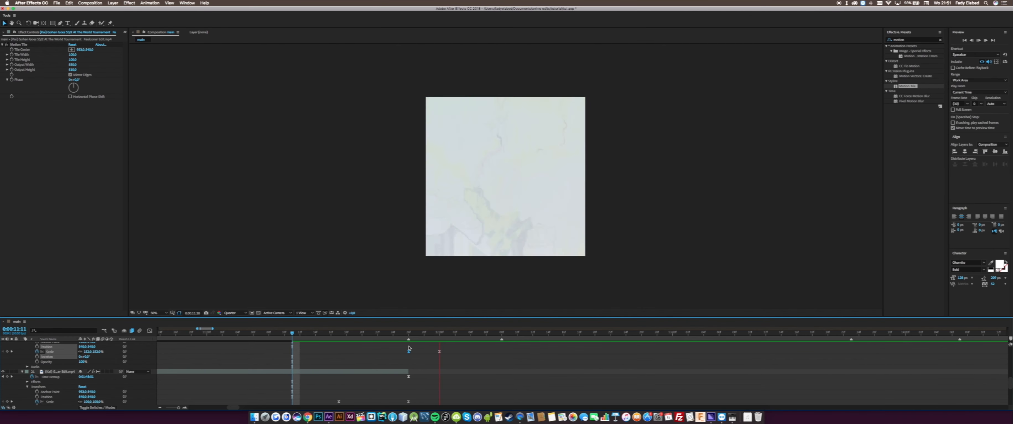
Copy layer 21's two eased Scale keyframes and paste them onto layer 19 at 0:00:13:12.
scroll(482, 378, "up", 2)
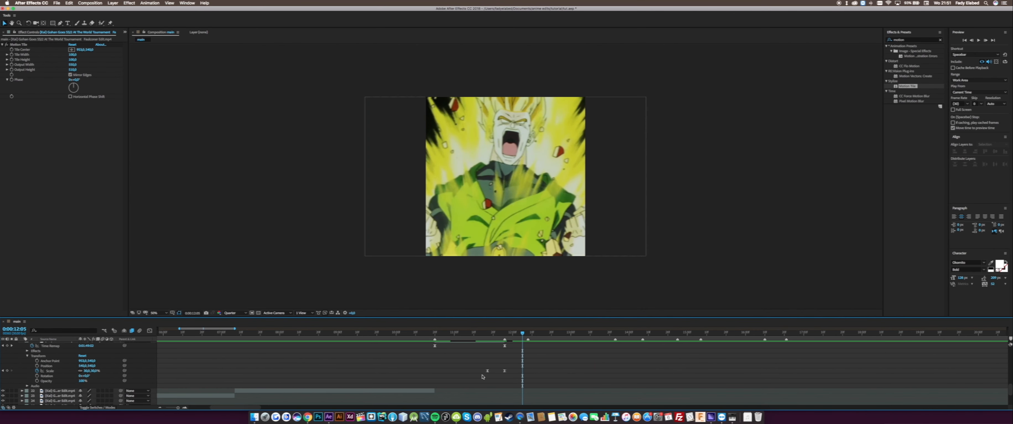
left_click_drag(479, 372, 536, 375)
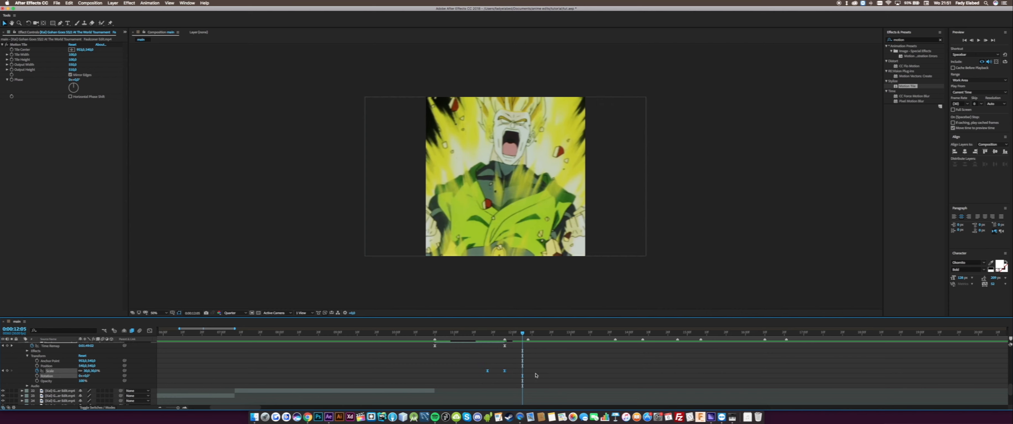
scroll(536, 375, "up", 3)
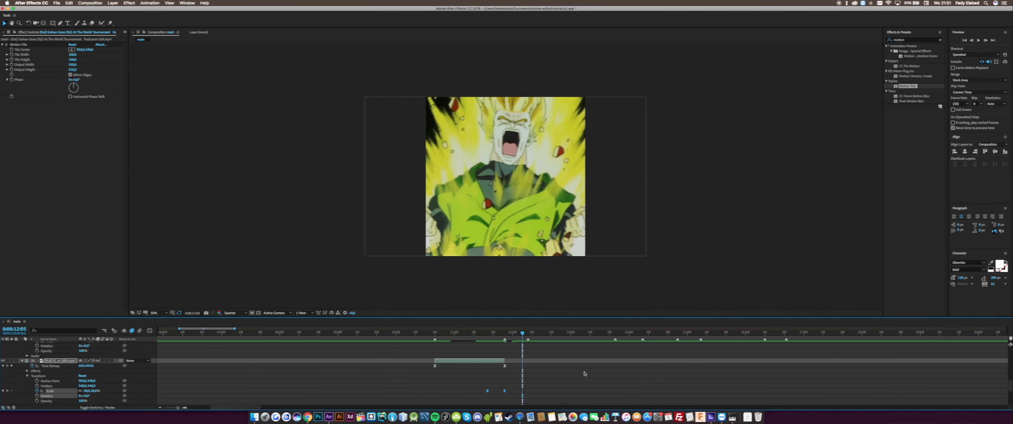
scroll(584, 374, "up", 4)
left_click_drag(576, 338, 594, 338)
left_click(598, 346)
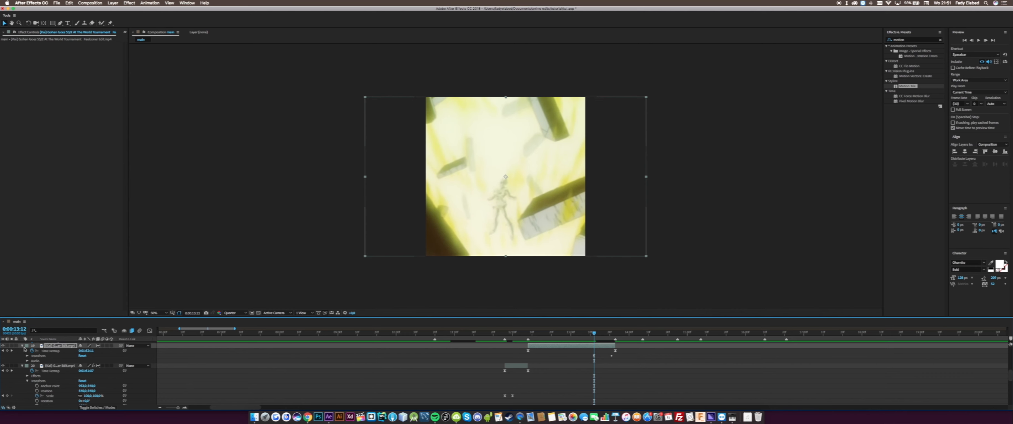
Shift layer 19's pasted Scale keyframes so the last one sits at the clip's end, and check the frame at 0:00:13:16.
left_click(27, 356)
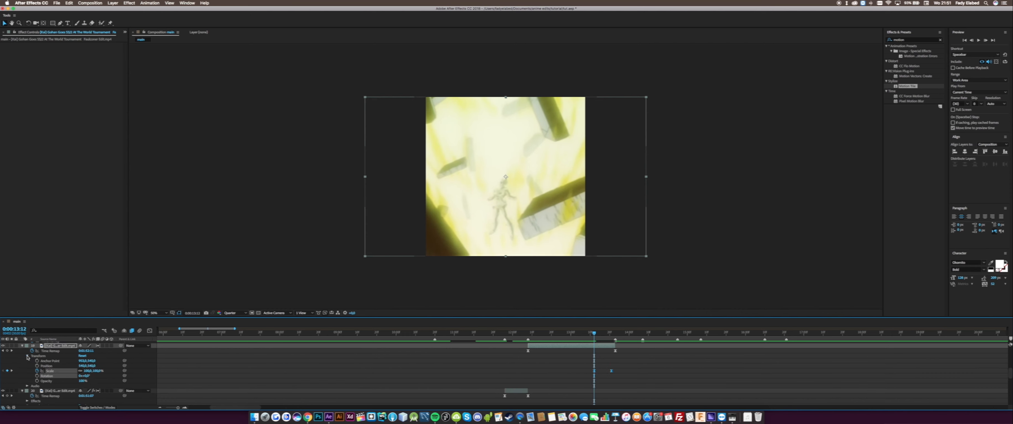
left_click(615, 372)
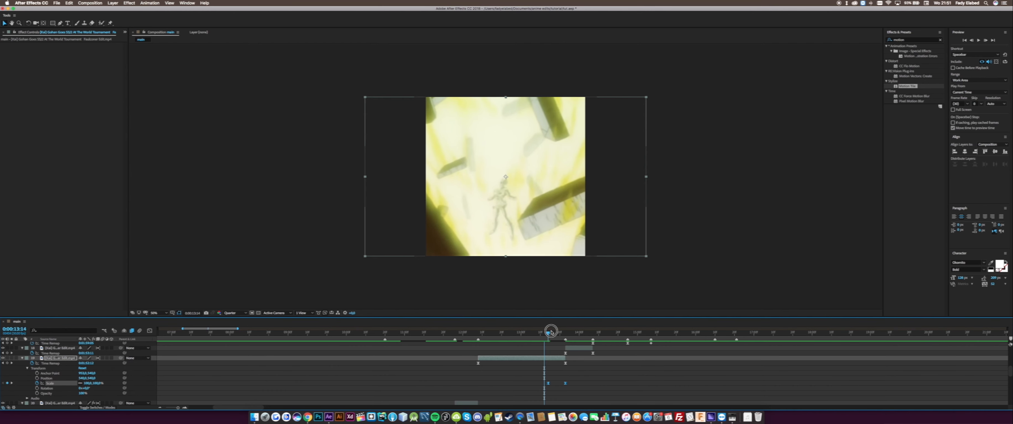
mouse_move(549, 333)
left_mouse_down()
mouse_move(562, 334)
mouse_move(552, 334)
left_mouse_up()
key("v")
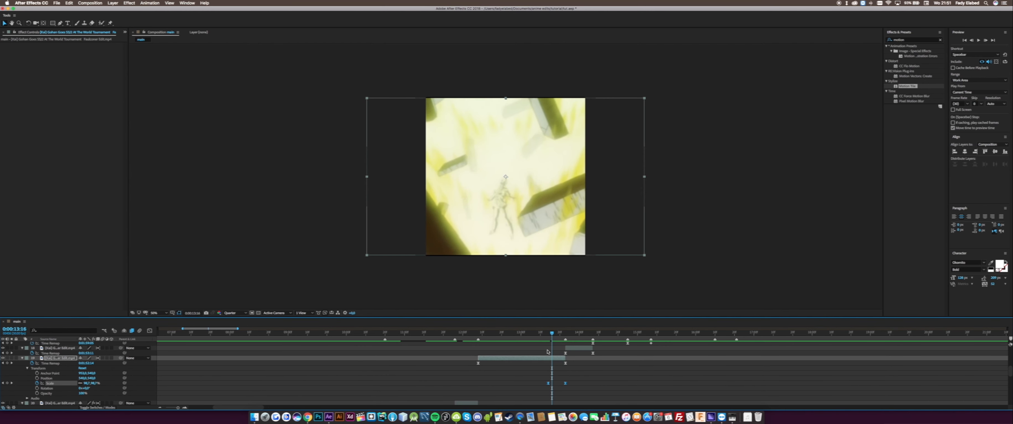
Copy the Motion Tile effect from layer 20 and paste it onto layer 19.
scroll(490, 372, "down", 3)
left_click(472, 352)
scroll(543, 378, "up", 5)
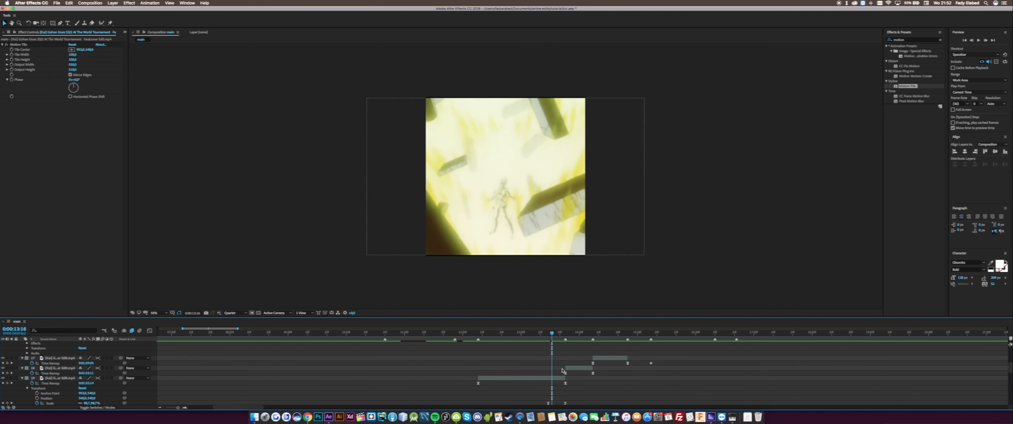
key("k")
left_click(578, 369)
left_click(555, 377)
scroll(555, 375, "down", 5)
left_click(472, 362)
scroll(511, 369, "up", 5)
left_click(543, 388)
key("super+v")
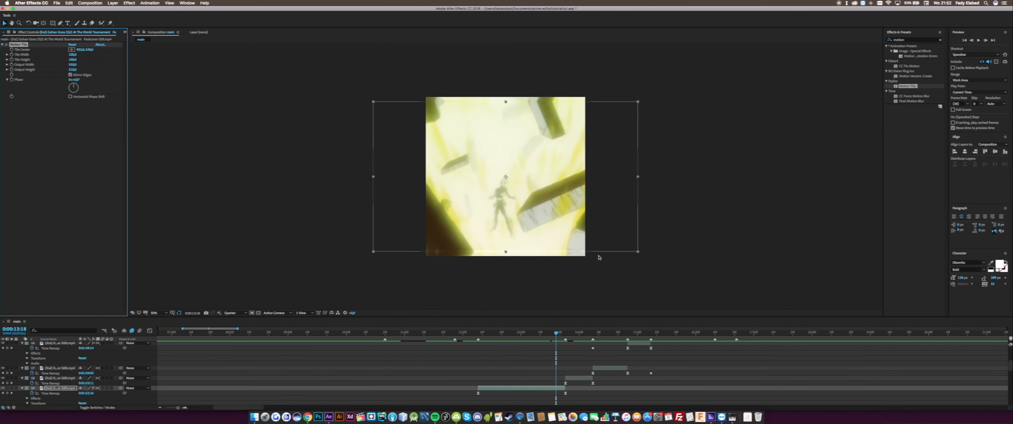
Play back the edited transitions from 0:00:09:23, and return the playhead to 0:00:10:05.
left_click_drag(556, 333, 332, 355)
key("space")
scroll(331, 356, "down", 5)
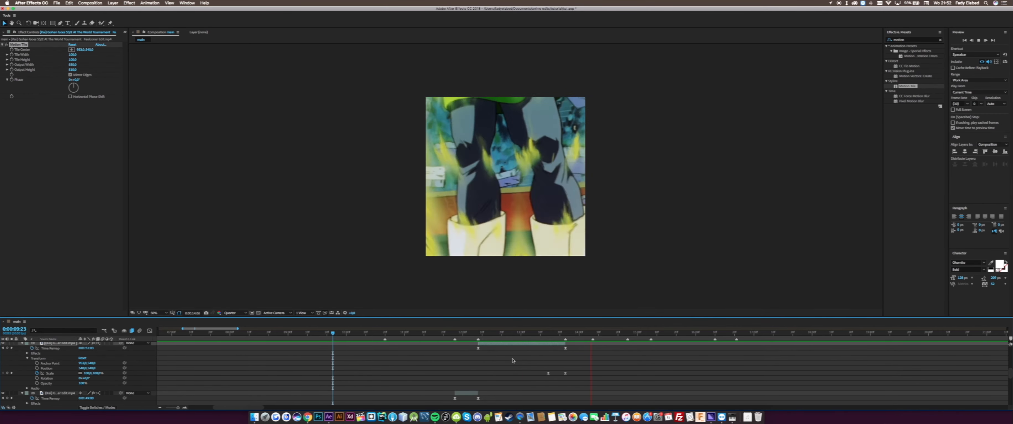
left_click_drag(516, 332, 356, 345)
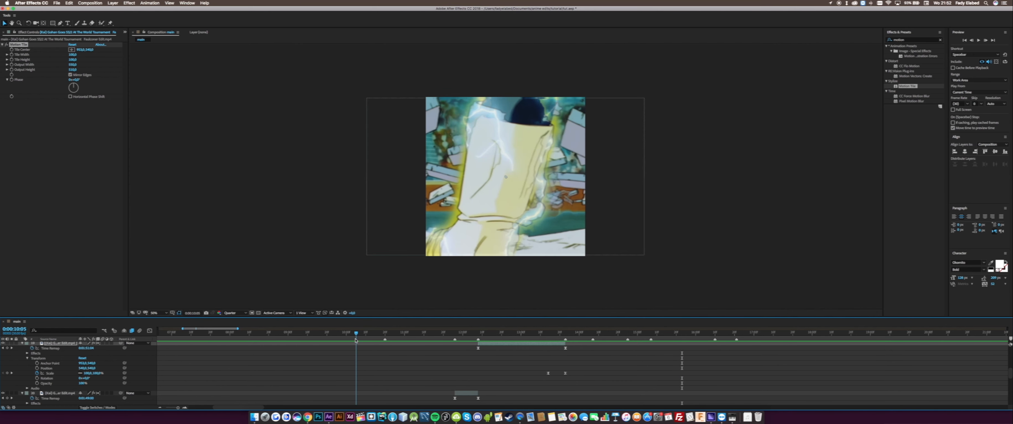
Create a 1080 × 1080 px, 30 fps composition named trans and place the main composition in it, starting at time zero.
left_click(125, 32)
left_click(139, 40)
left_click(49, 195)
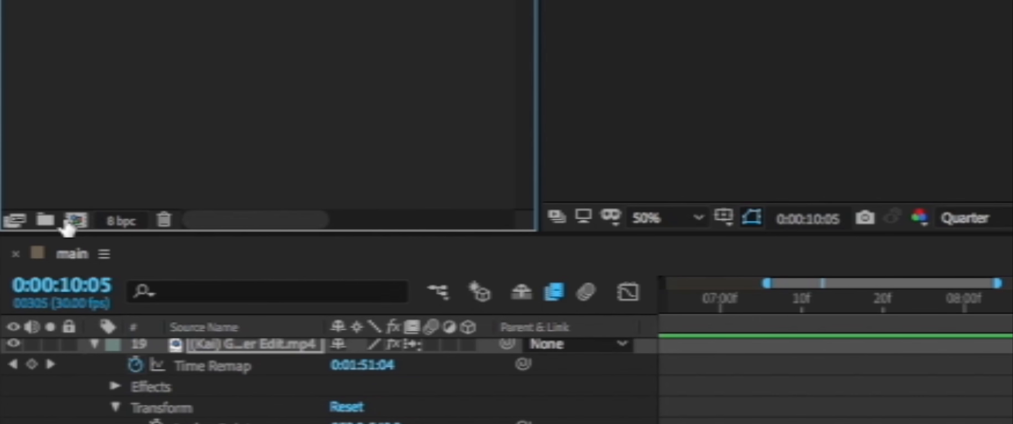
left_click(74, 221)
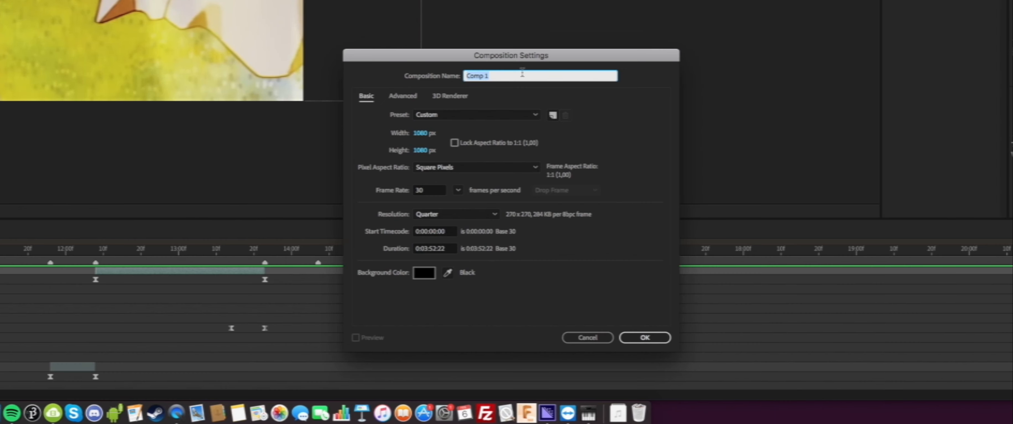
type("trans")
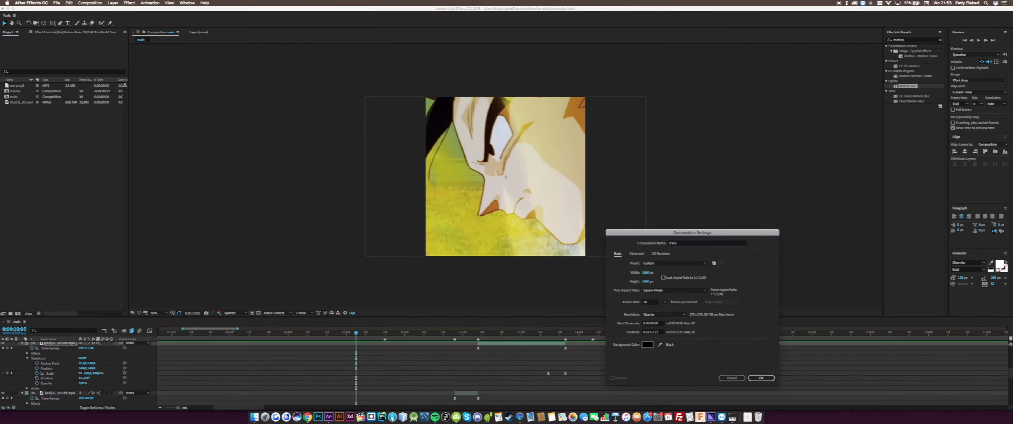
key("Return")
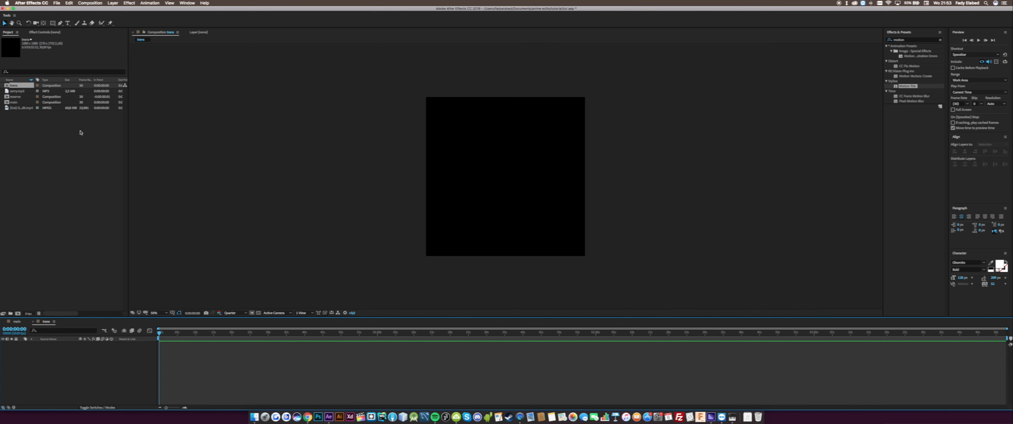
left_click_drag(24, 104, 220, 373)
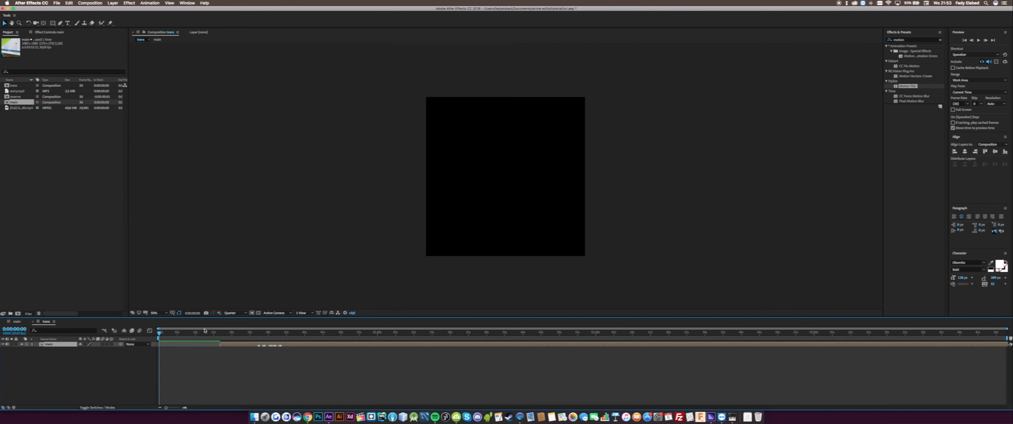
left_click_drag(251, 344, 165, 349)
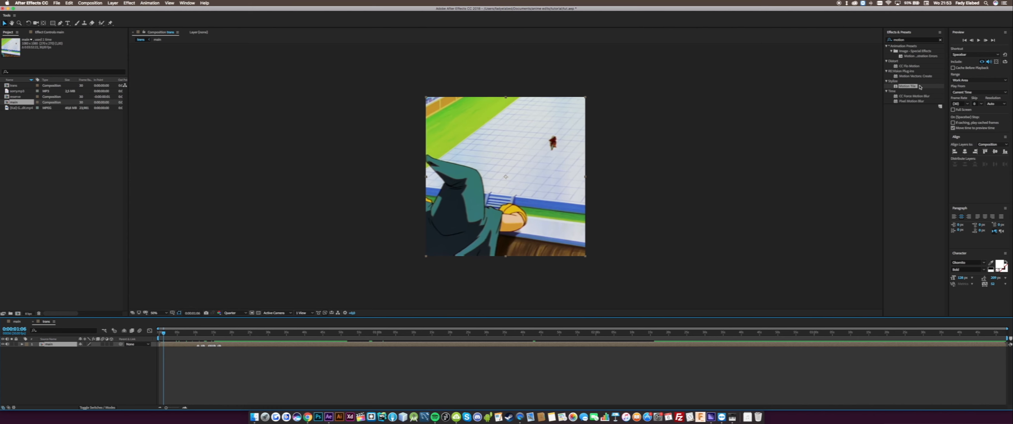
Apply Motion Tile to the main layer with Output Width 500, Output Height 570 and Mirror Edges enabled.
left_click_drag(920, 87, 351, 345)
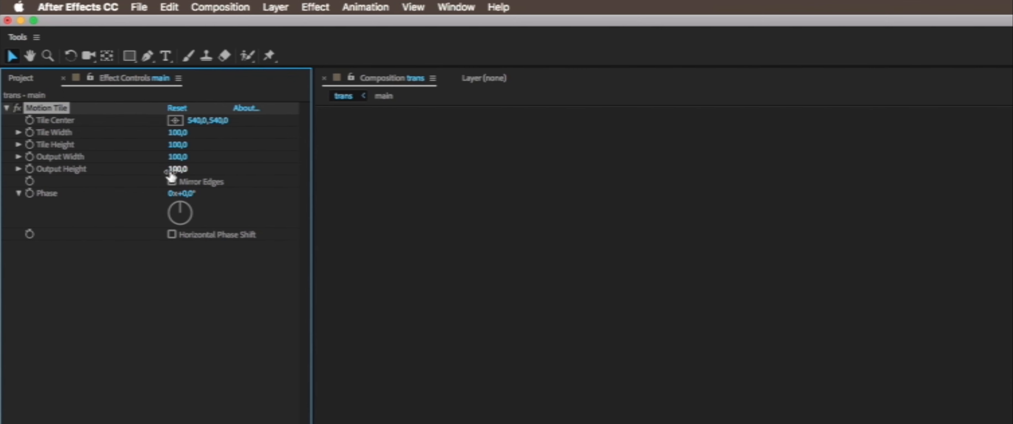
left_click_drag(72, 69, 84, 73)
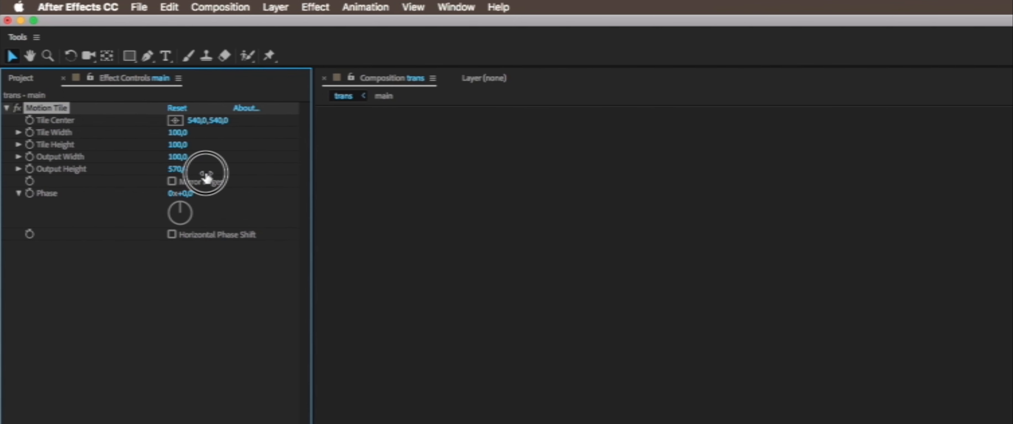
left_click_drag(186, 159, 210, 160)
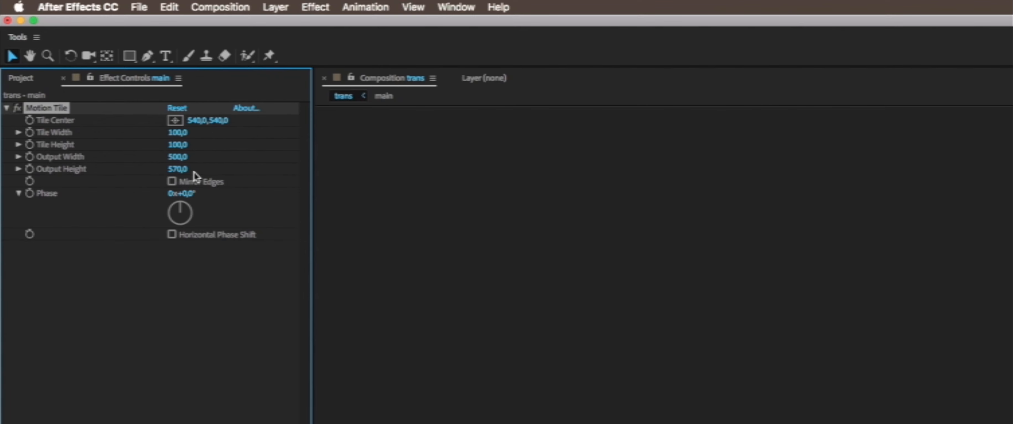
left_click(195, 182)
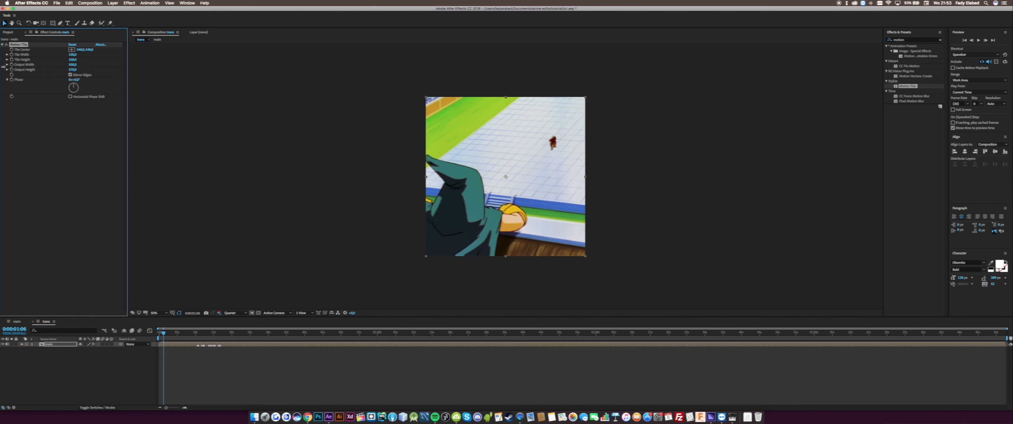
Add an adjustment layer above the main layer in the trans composition and rename it wiggle.
left_click(253, 381)
right_click(248, 373)
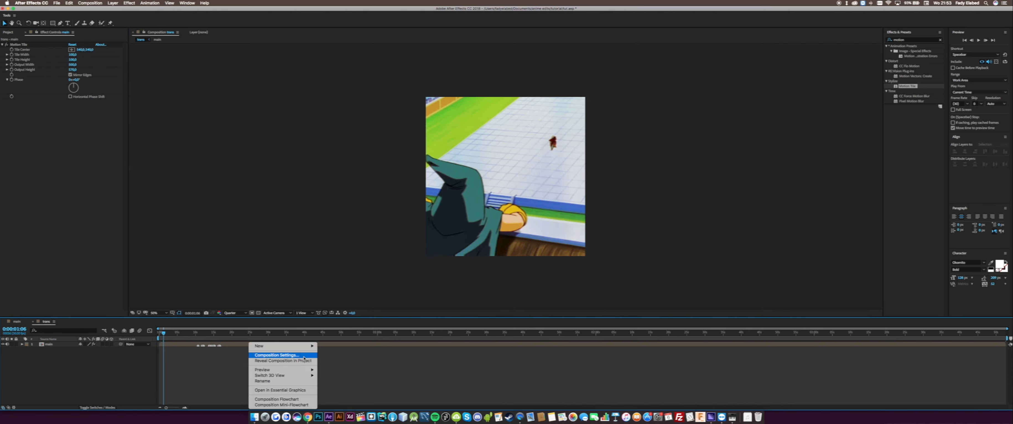
left_click(235, 365)
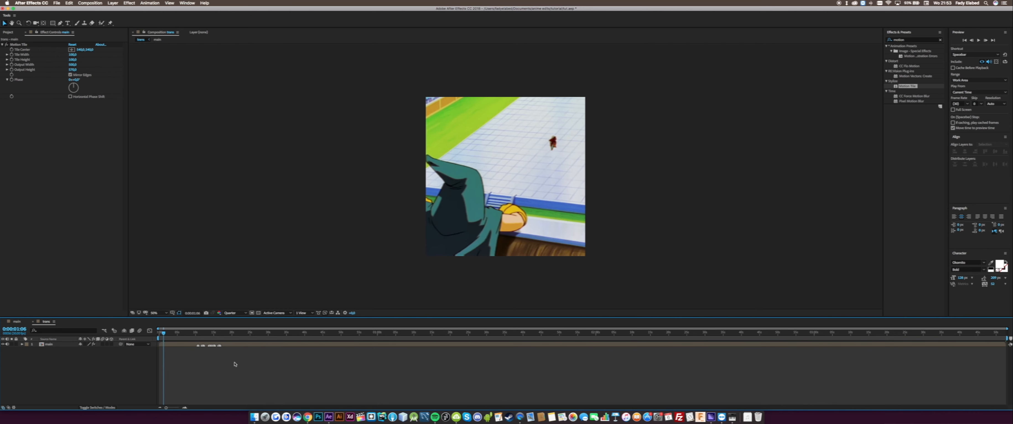
right_click(284, 359)
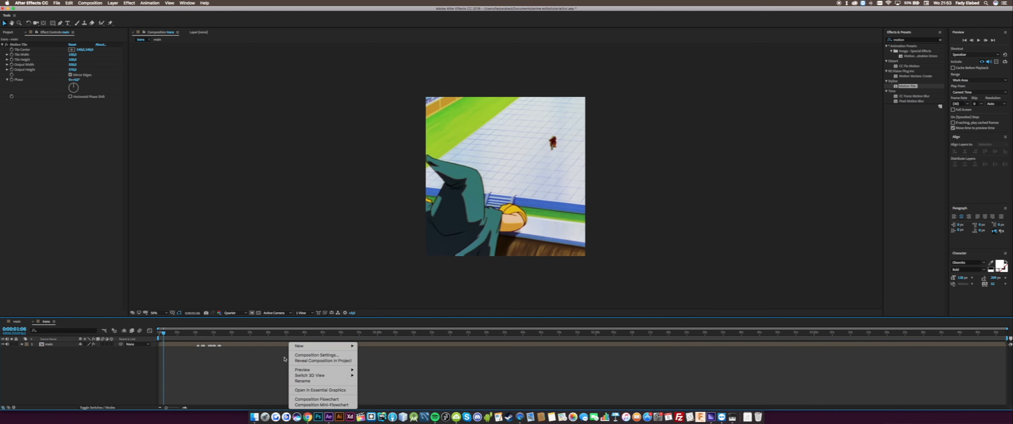
mouse_move(338, 346)
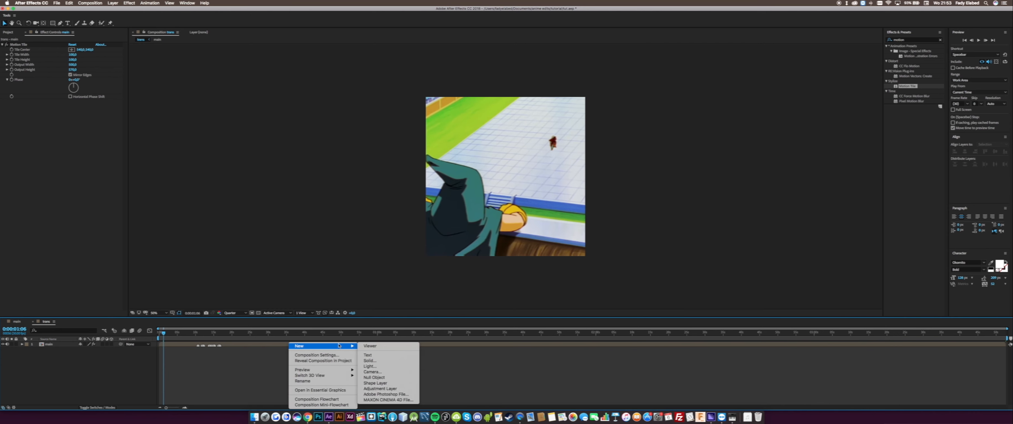
left_click(373, 388)
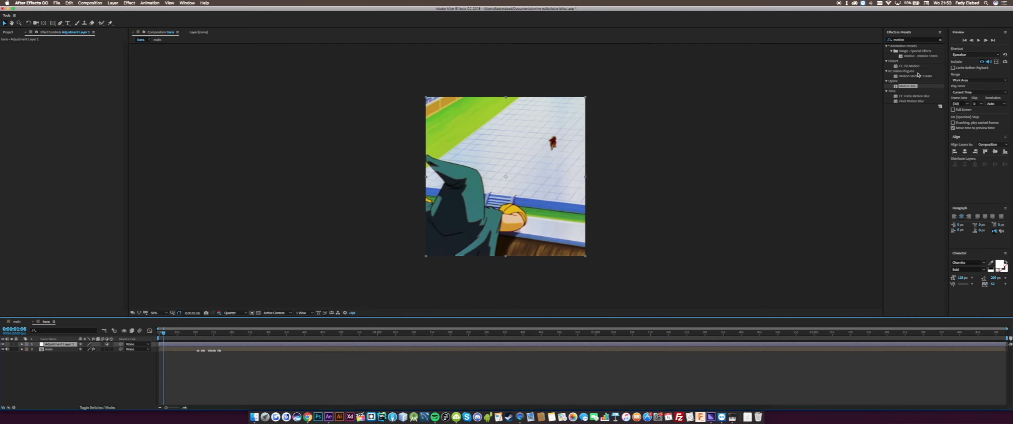
key("Return")
type("wiggle")
key("Return")
Find the wiggle presets and apply both Wiggle - position and Wiggle - rotation to the wiggle adjustment layer.
left_click(912, 42)
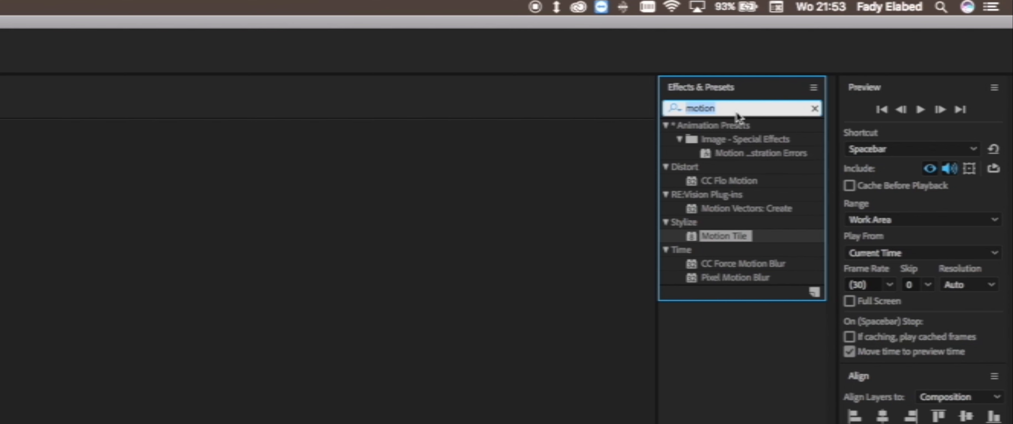
type("wiggle")
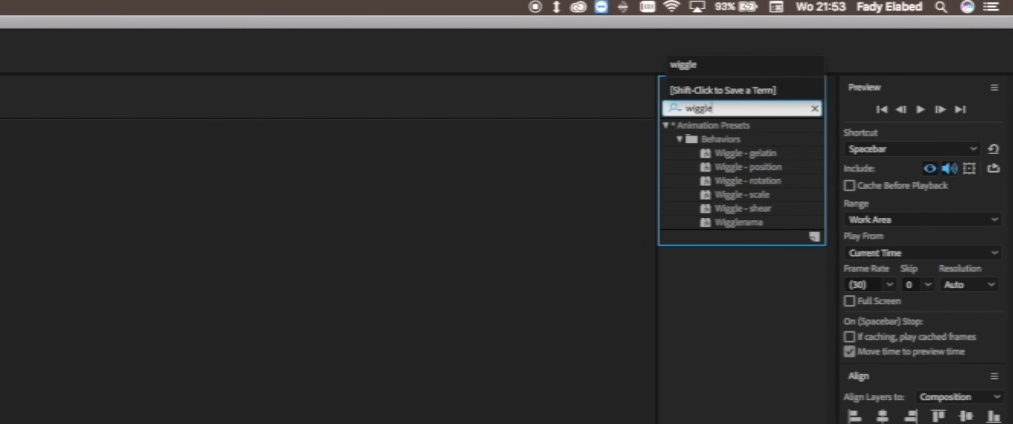
left_click(752, 170)
left_click(755, 180, "shift")
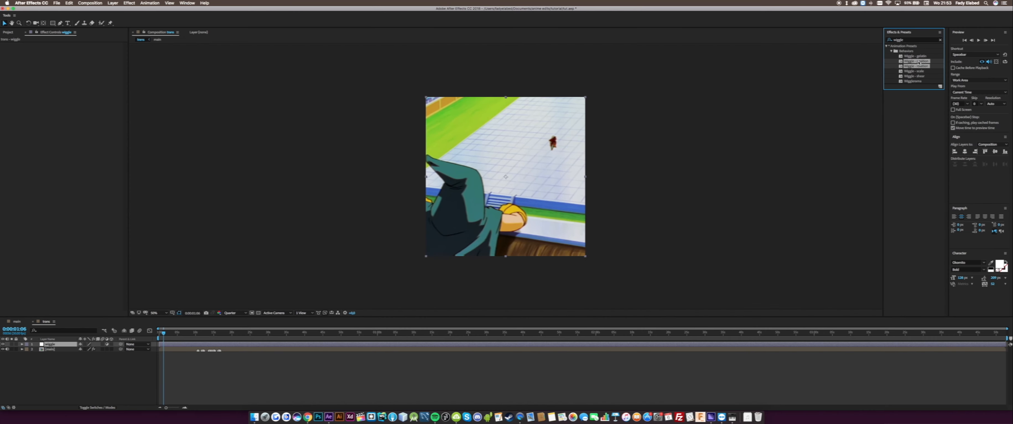
left_click_drag(754, 180, 352, 344)
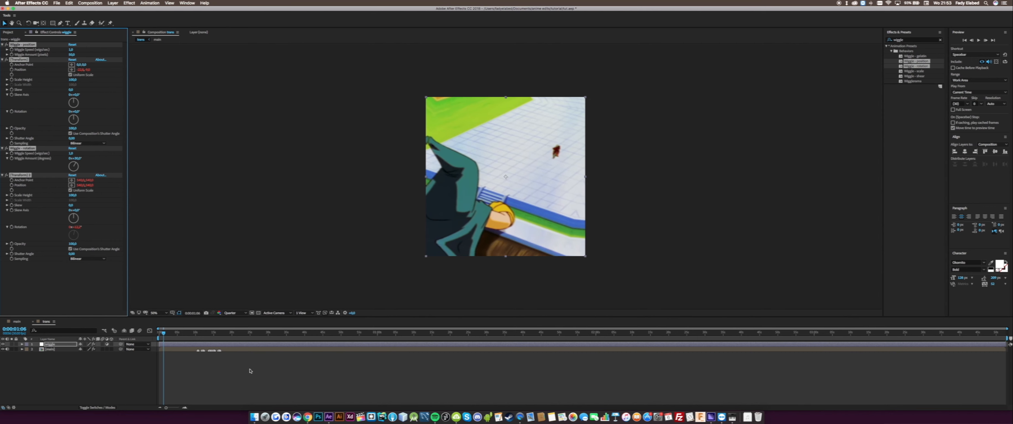
left_click(104, 286)
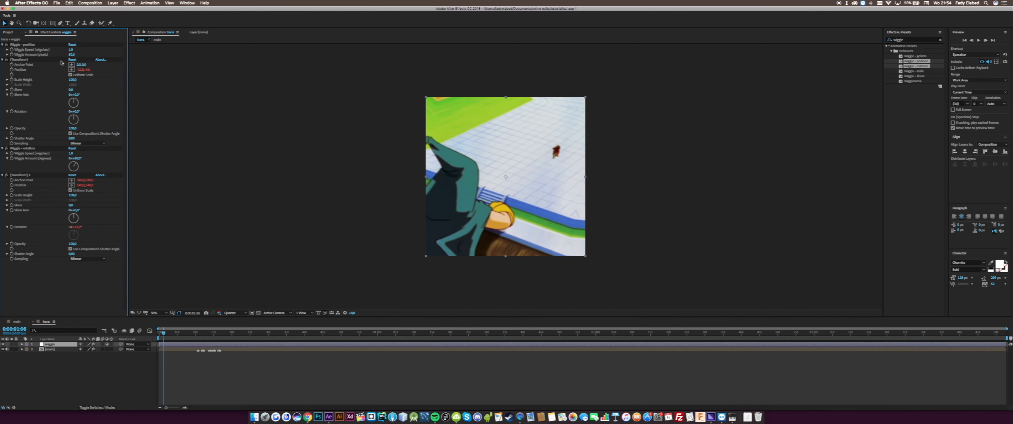
Set the Wiggle - position amount to 15 pixels and open the Wiggle - rotation amount for editing.
left_click(72, 54)
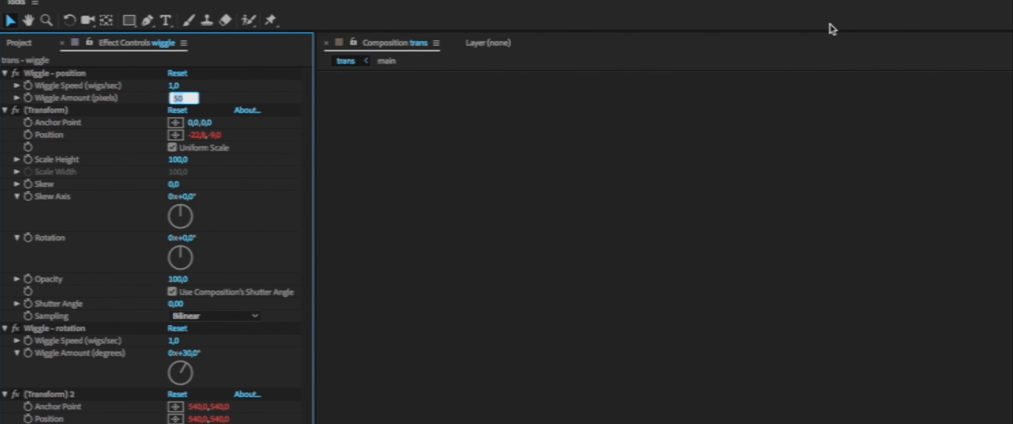
type("15")
key("Return")
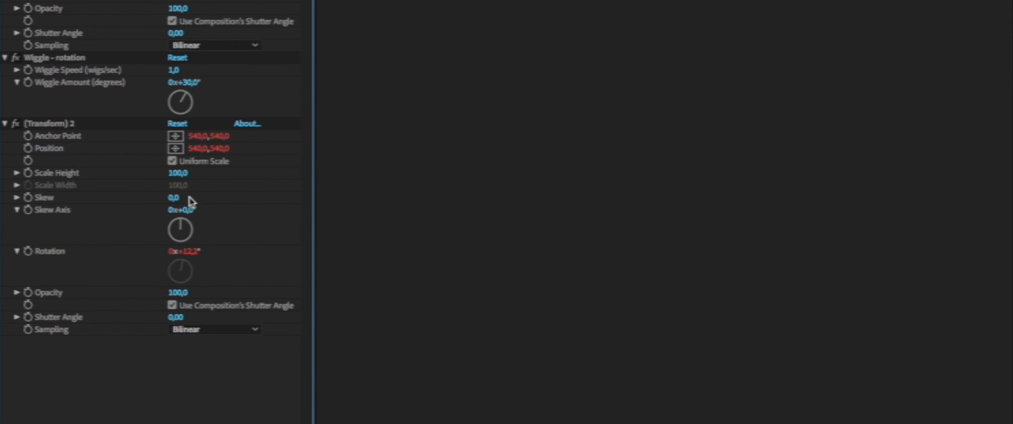
left_click(198, 82)
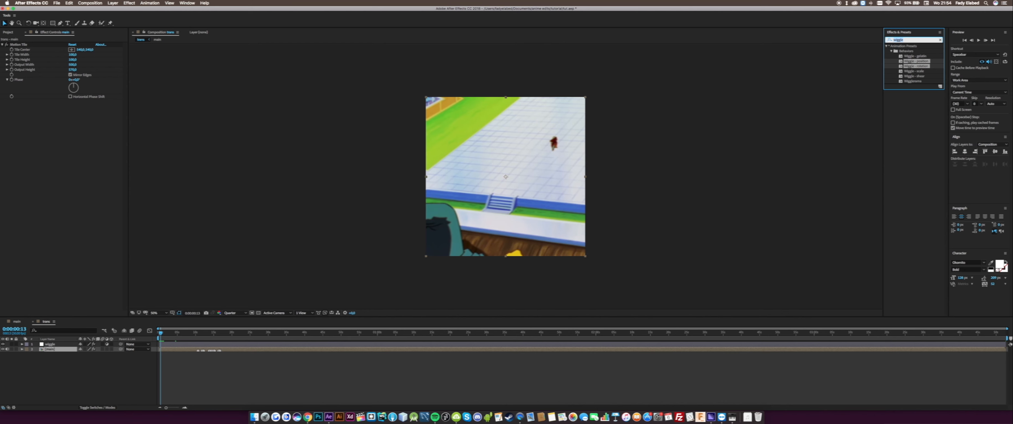
Search the effects for rsmb.
type("rsmb")
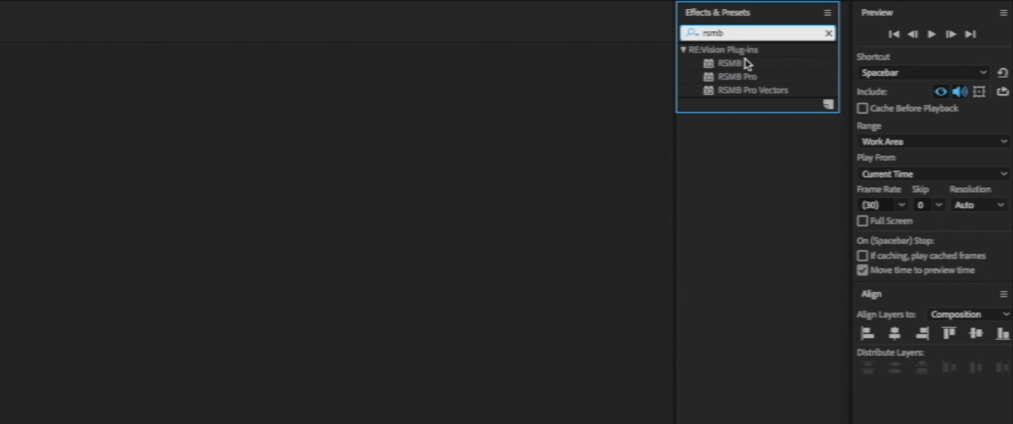
left_click(740, 64)
left_click(739, 77)
left_click_drag(740, 75, 363, 352)
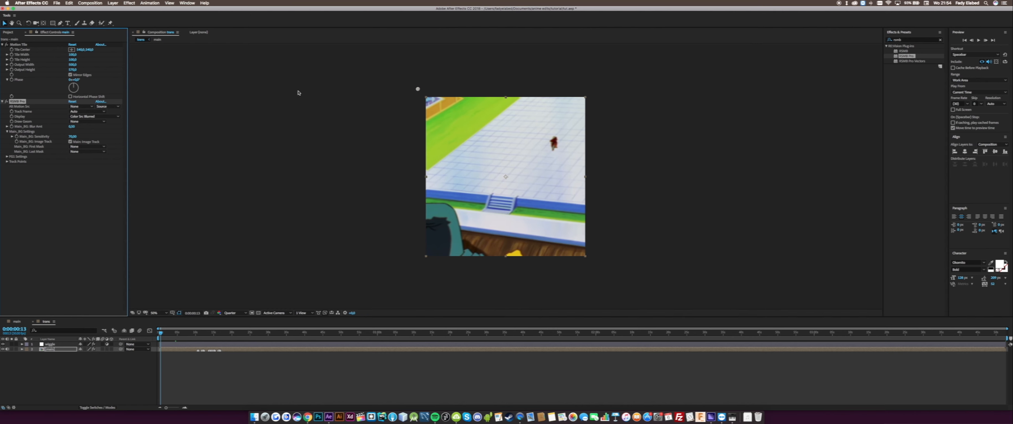
key("super+z")
Apply the plain RSMB effect to the main layer and play back the trans composition.
left_click_drag(905, 51, 244, 350)
key("space")
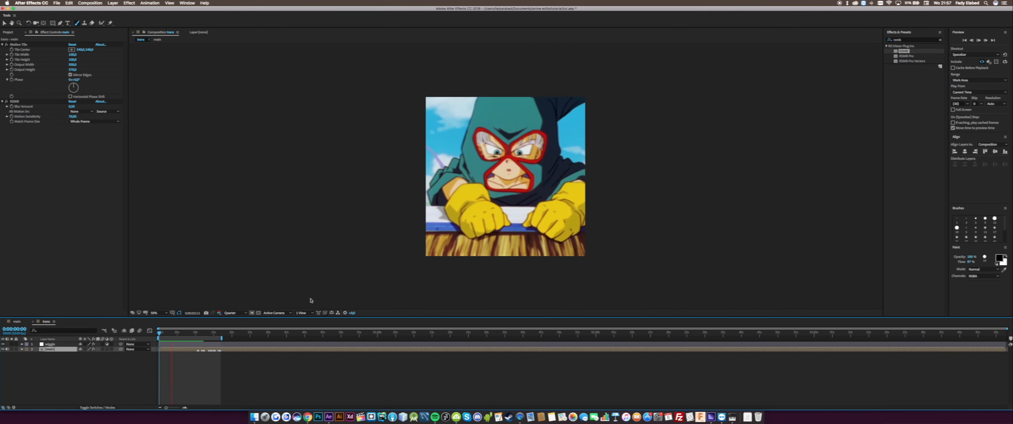
key("space")
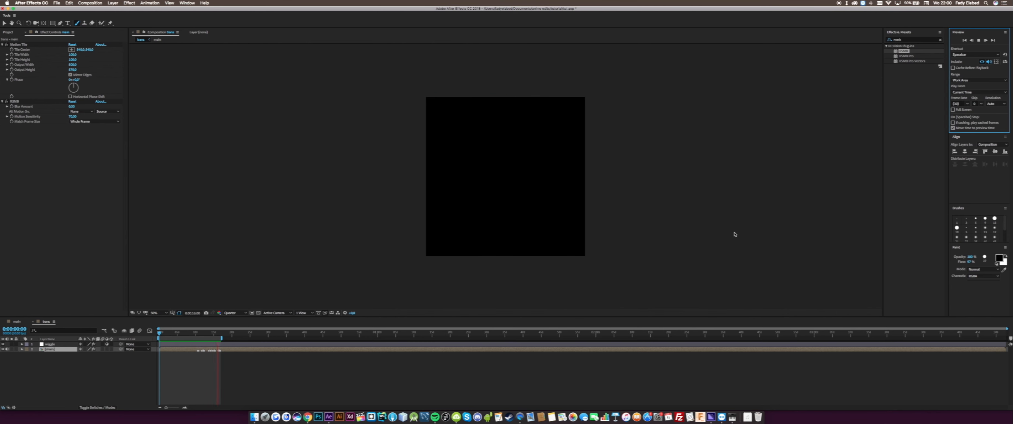
left_click(463, 325)
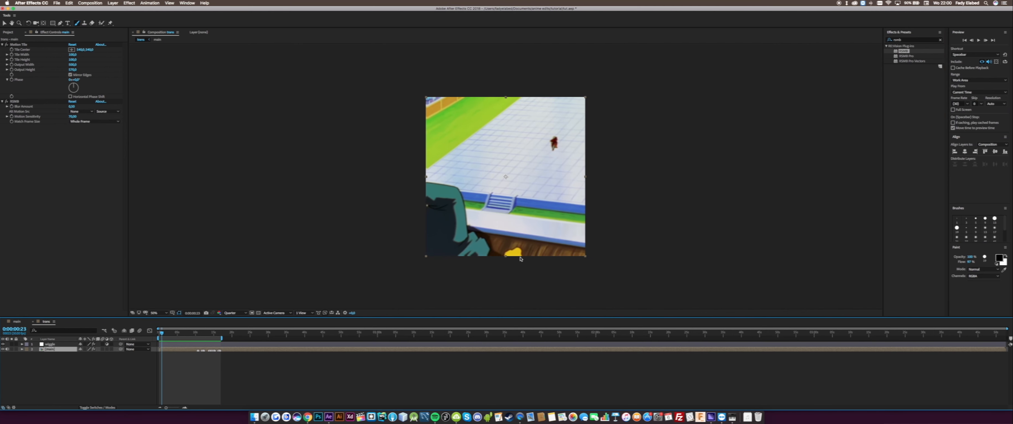
Add a second adjustment layer on top of the trans composition's layers and rename it shake.
left_click(443, 370)
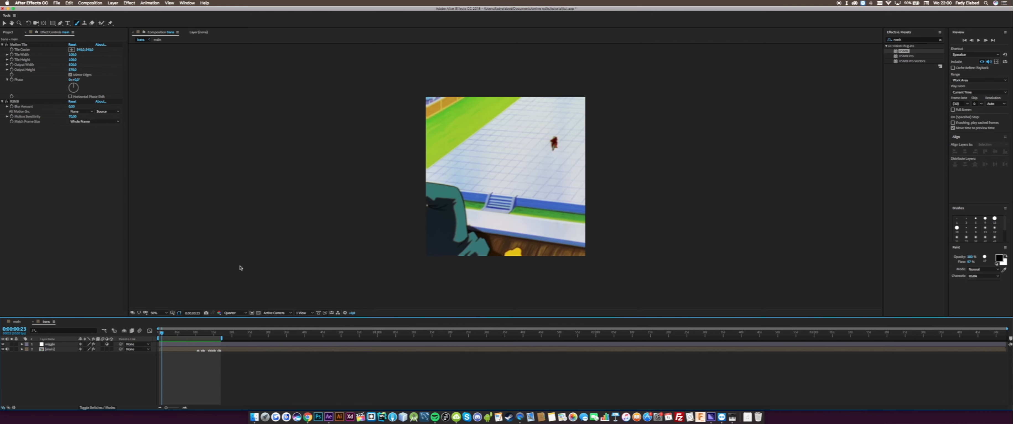
right_click(175, 364)
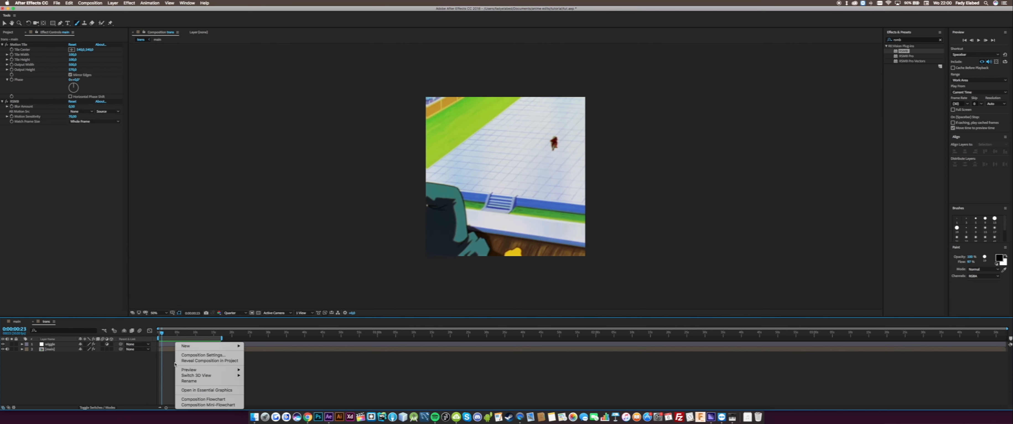
mouse_move(200, 346)
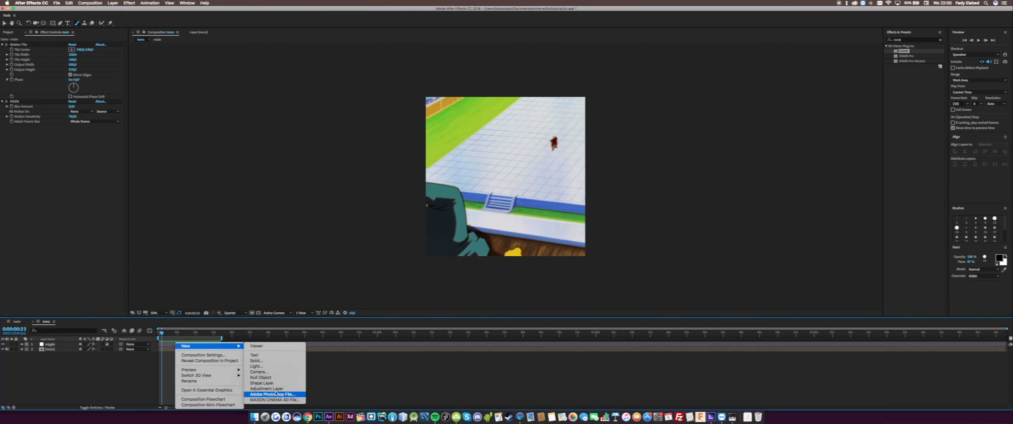
left_click(275, 388)
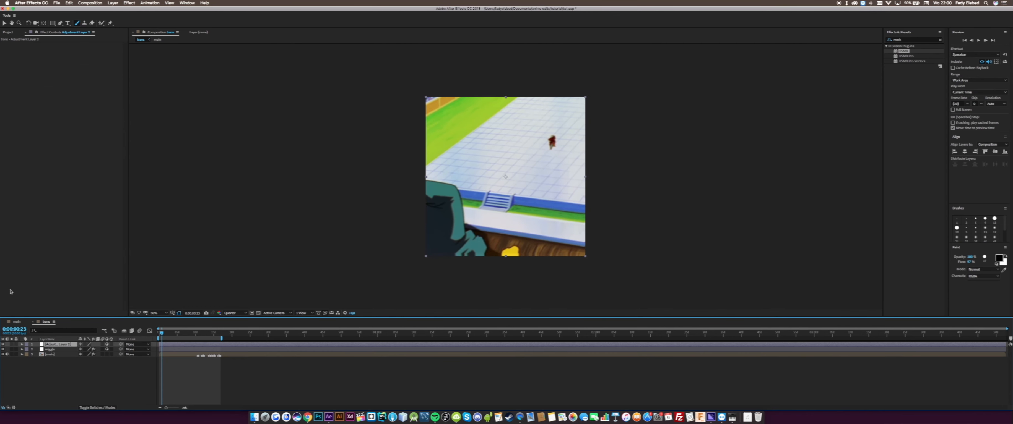
key("Return")
type("shake")
key("Return")
Search the effects for transform and apply the Transform effect to the shake adjustment layer.
double_click(900, 40)
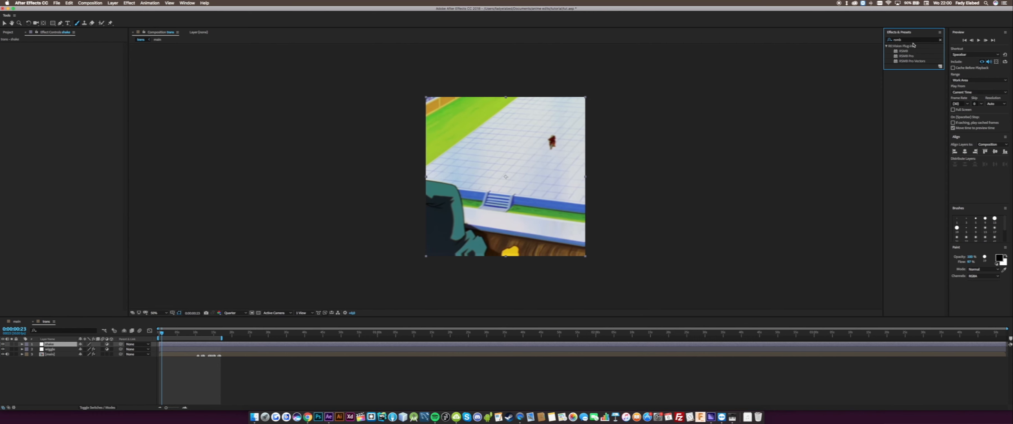
type("transform")
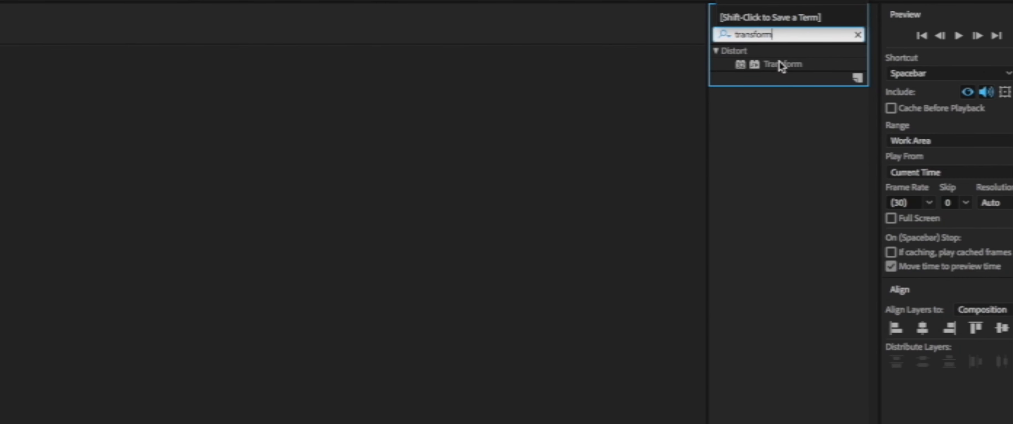
left_click_drag(780, 63, 49, 344)
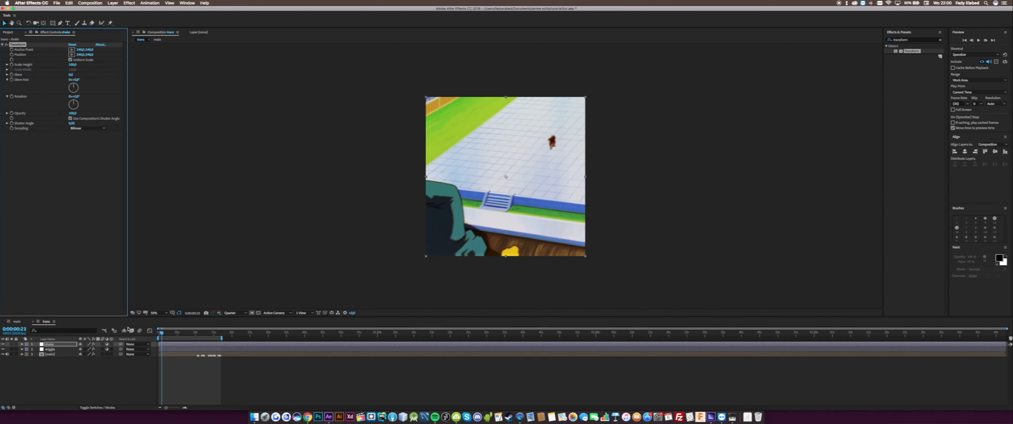
Expand the shake layer's Transform effect properties and start keyframing its Rotation at 0:00:00:23.
left_click(23, 345)
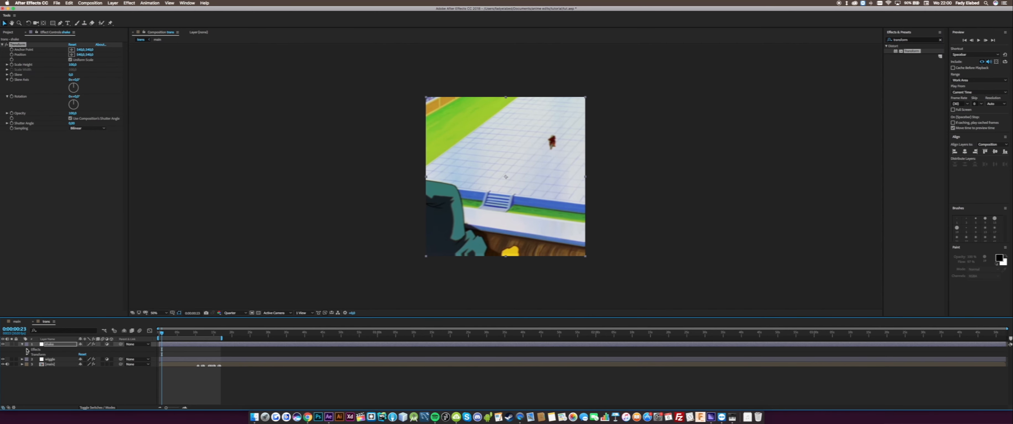
left_click(27, 349)
left_click(33, 354)
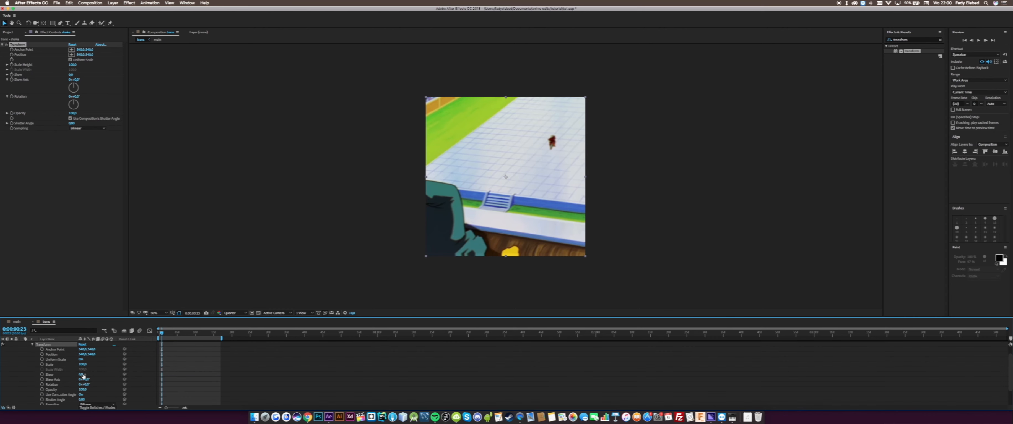
left_click(184, 408)
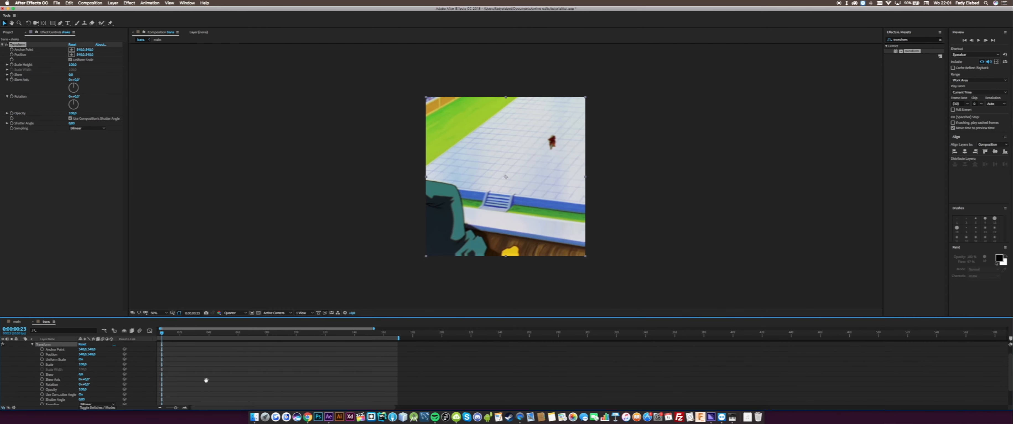
scroll(203, 379, "down", 2)
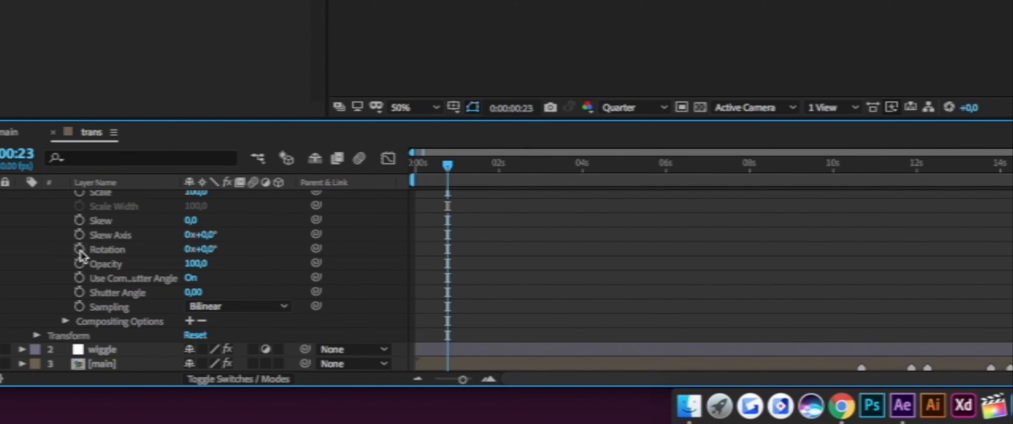
left_click(42, 362)
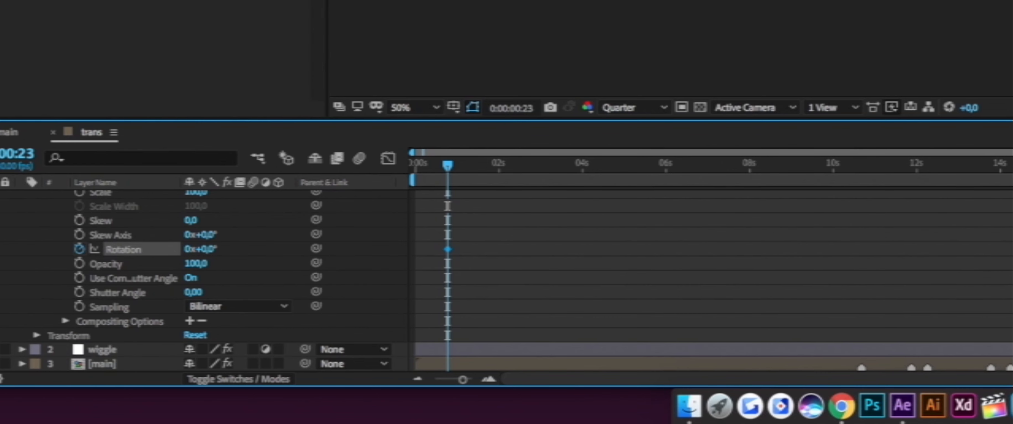
Add a Rotation keyframe of 5° on the shake layer at 0:00:00:25.
key("Page_Down")
key("Page_Down")
left_click(489, 379)
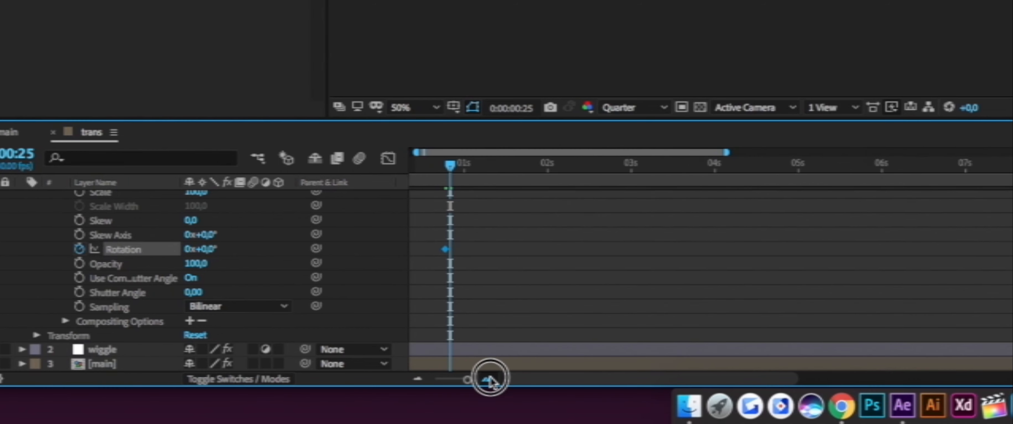
left_click(489, 378)
left_click_drag(518, 285, 864, 276)
left_click(212, 249)
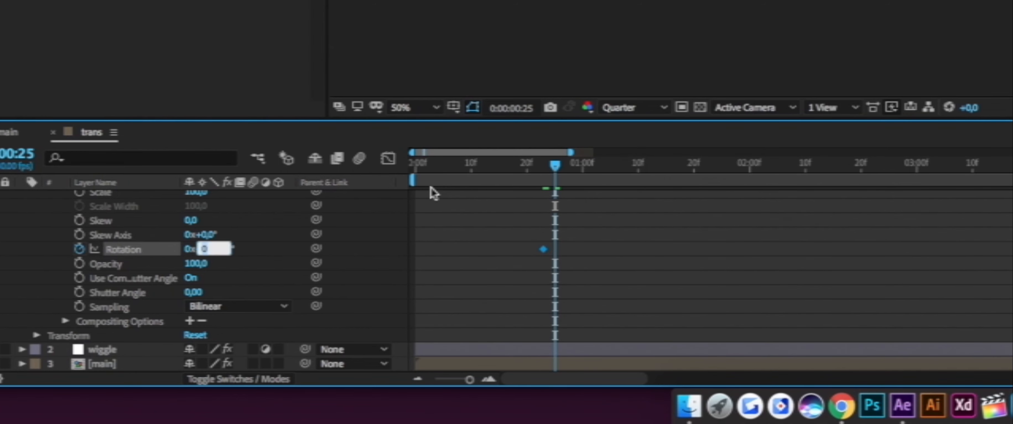
type("5")
key("Return")
Add Rotation keyframes of -4° at 0:00:00:26 and 3° at 0:00:00:27 on the shake layer.
key("Page_Down")
key("Page_Down")
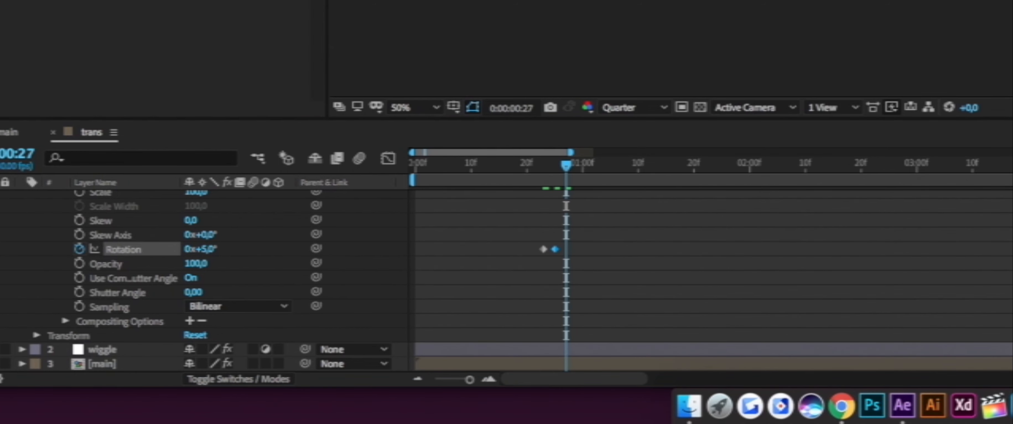
key("Page_Up")
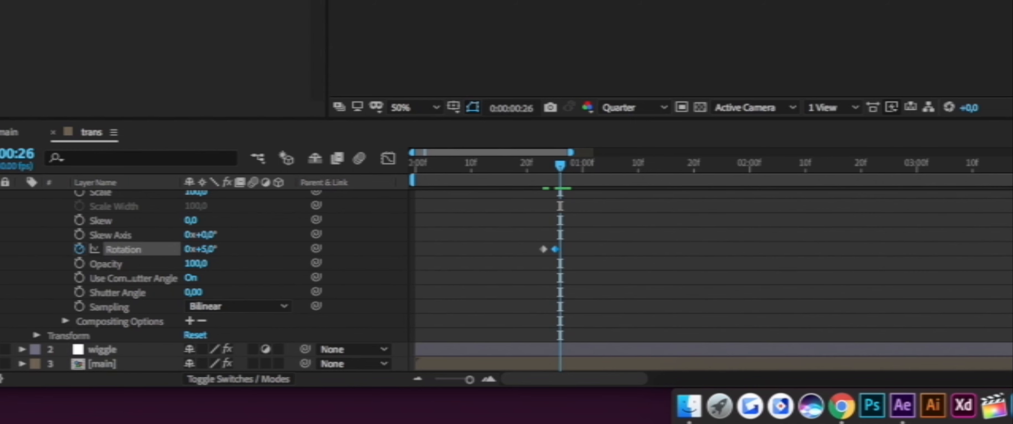
left_click(212, 250)
type("-4")
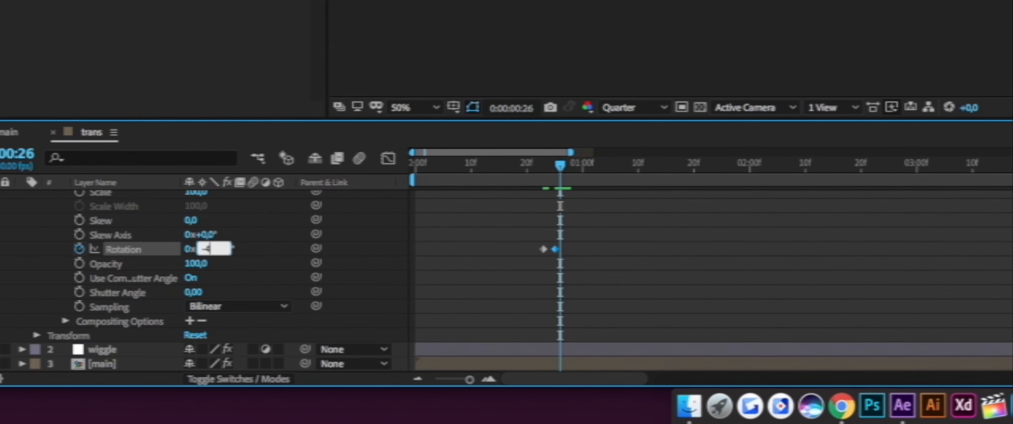
key("Return")
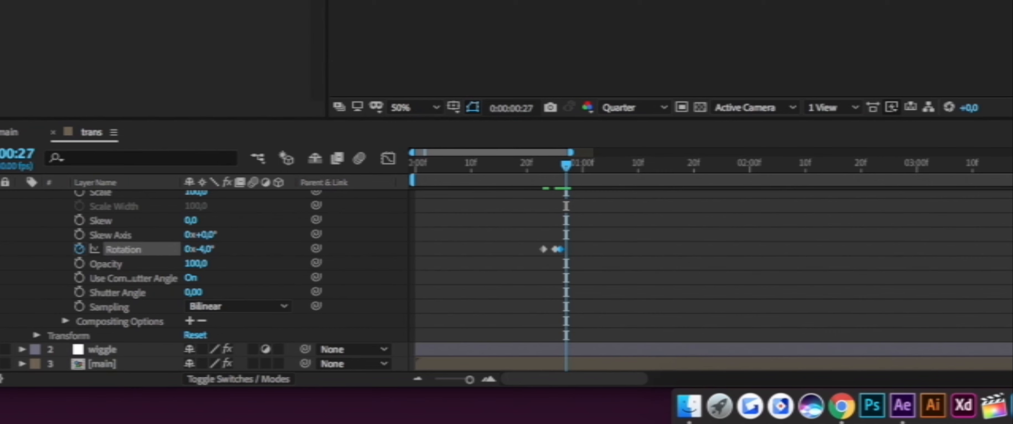
left_click(206, 252)
type("3")
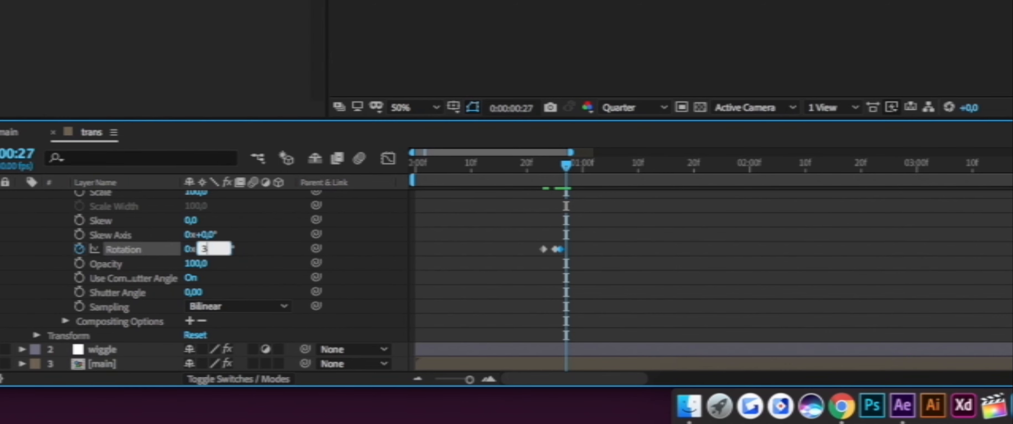
key("Return")
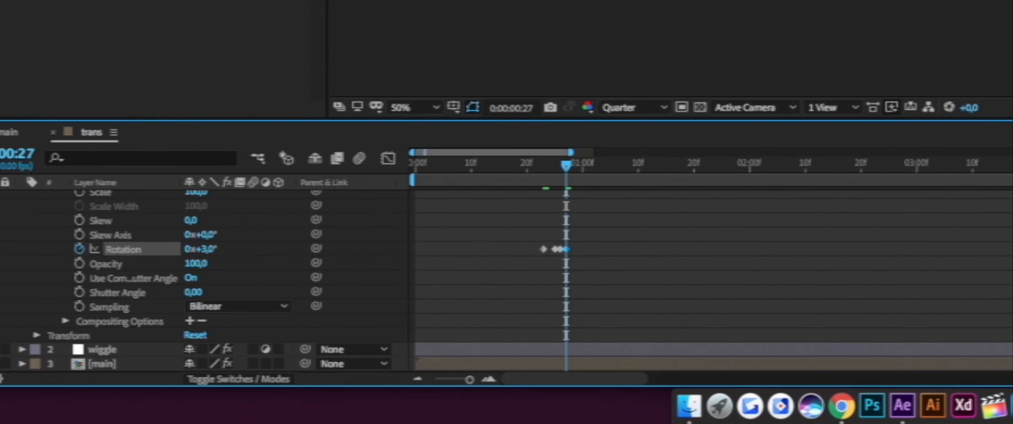
Add a closing Rotation keyframe of 0° at 0:00:00:29 on the shake layer.
key("Page_Down")
key("Page_Down")
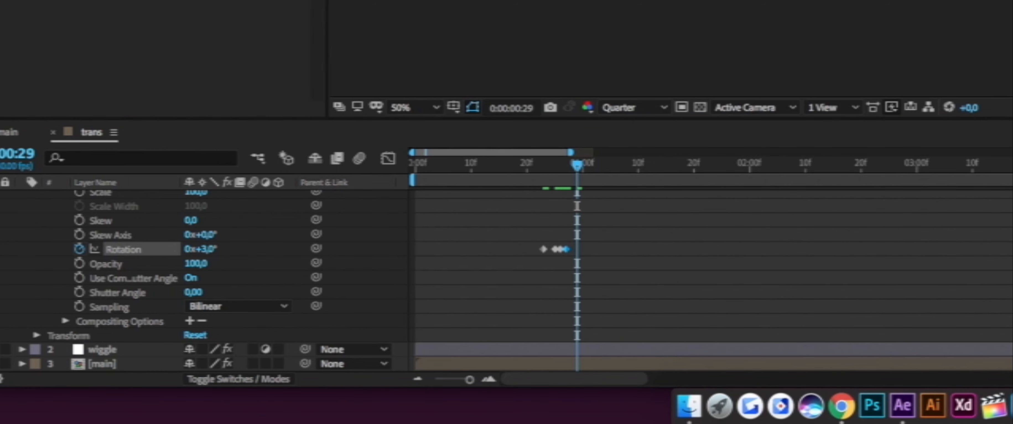
left_click(191, 249)
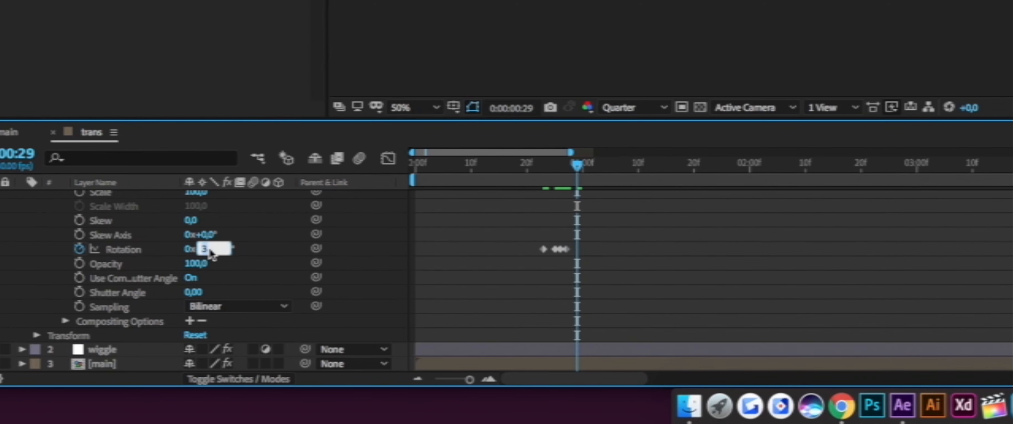
type("0")
key("Return")
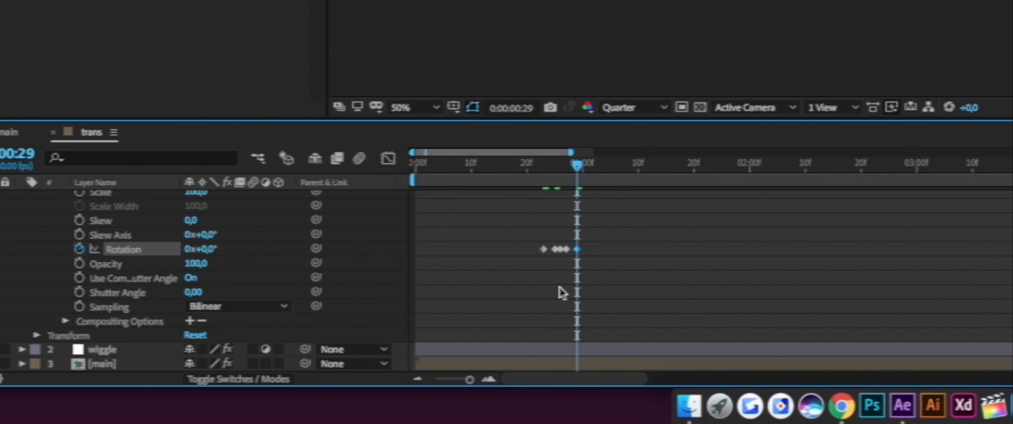
Select all the shake layer's Rotation keyframes and apply Easy Ease to them.
left_click_drag(620, 275, 372, 192)
left_click_drag(525, 240, 592, 257)
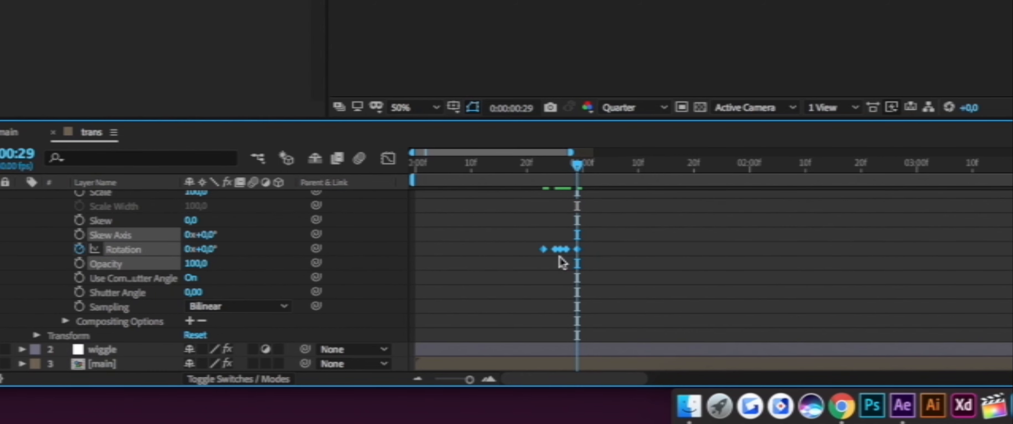
right_click(564, 250)
mouse_move(644, 371)
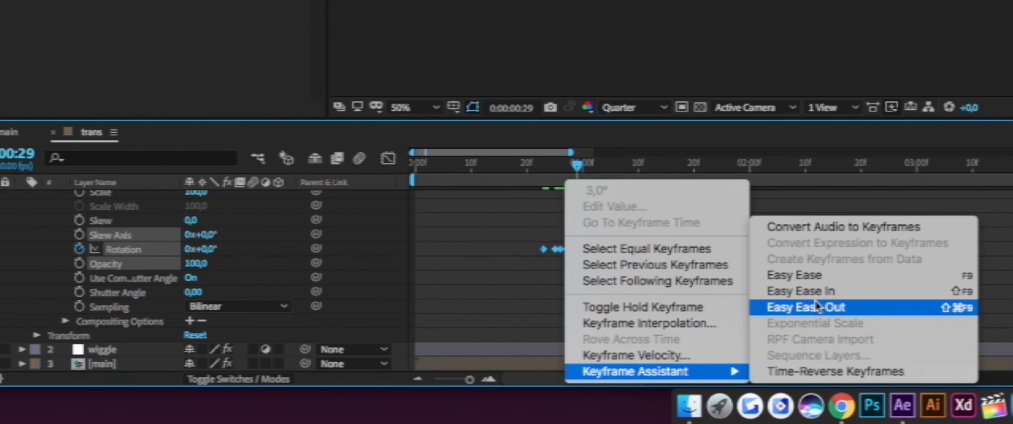
left_click(818, 312)
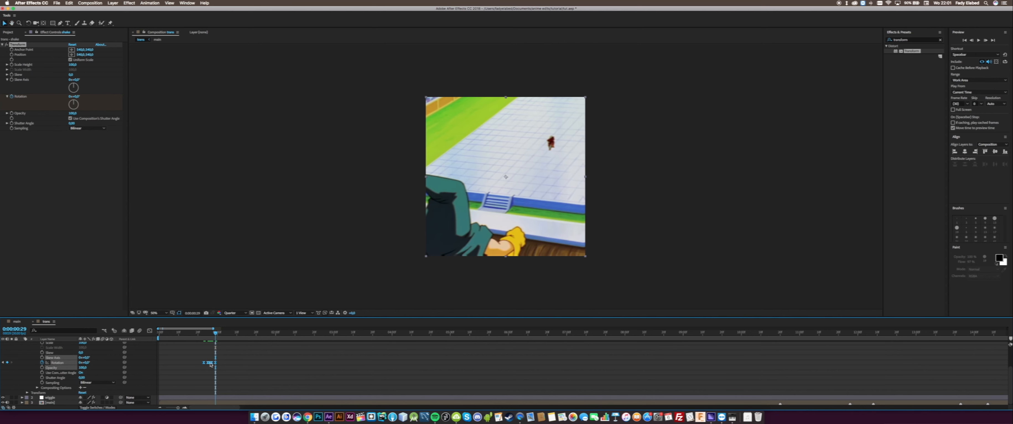
Move the eased Rotation keyframes along the timeline so that they start at about 0:00:12:03.
left_click_drag(210, 365, 763, 365)
key("space")
left_click_drag(836, 381, 616, 388)
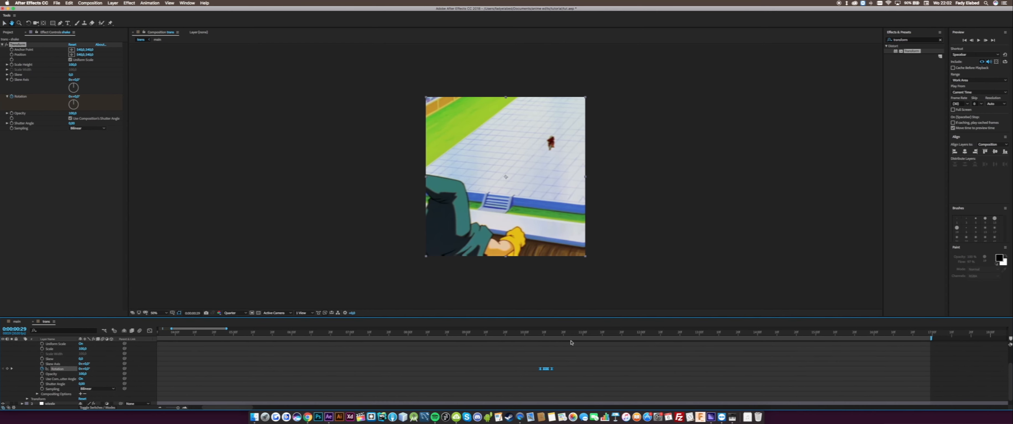
left_click_drag(529, 336, 661, 364)
left_click(595, 334)
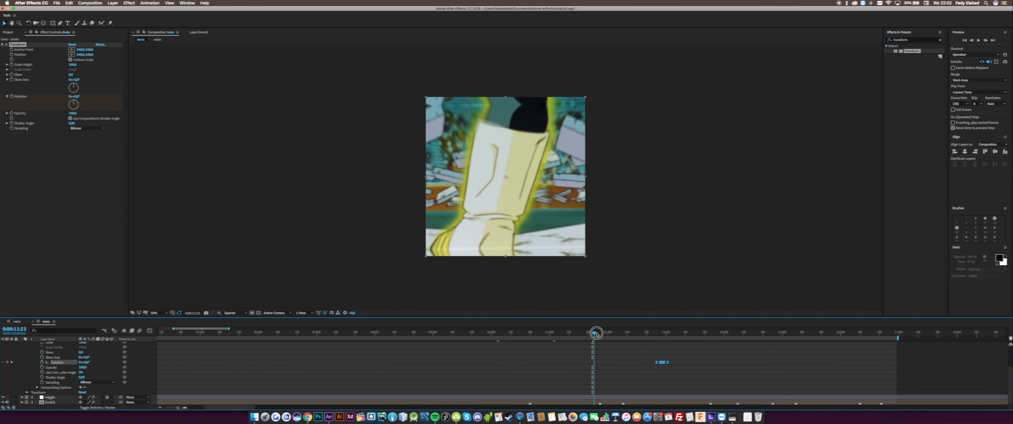
mouse_move(596, 334)
left_mouse_down()
mouse_move(613, 336)
mouse_move(595, 341)
left_mouse_up()
left_click(613, 363)
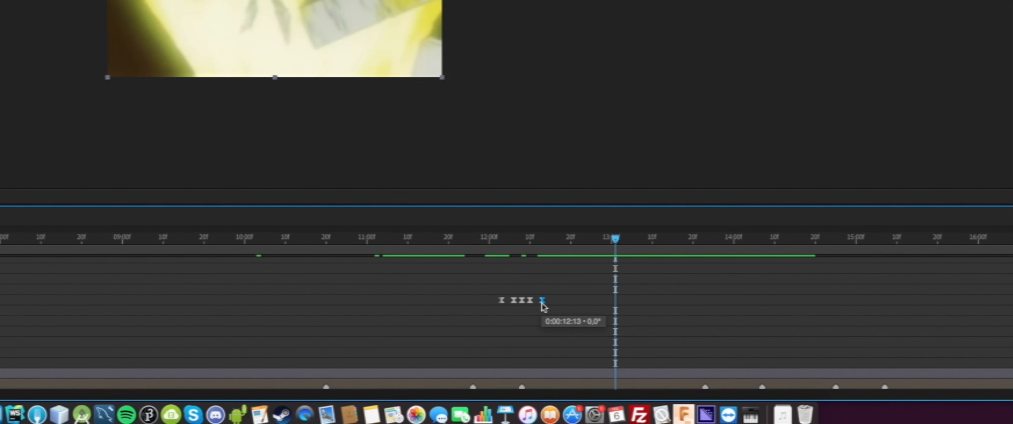
left_click(631, 362)
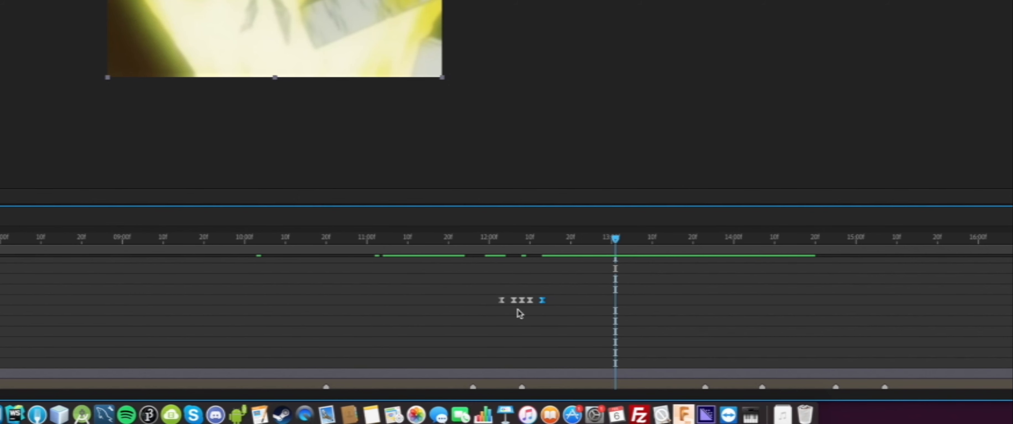
Scrub and play the trans composition from about 0:00:12:00 to check the rotation shake's timing.
left_click(491, 238)
mouse_move(491, 239)
left_mouse_down()
mouse_move(467, 238)
mouse_move(485, 240)
left_mouse_up()
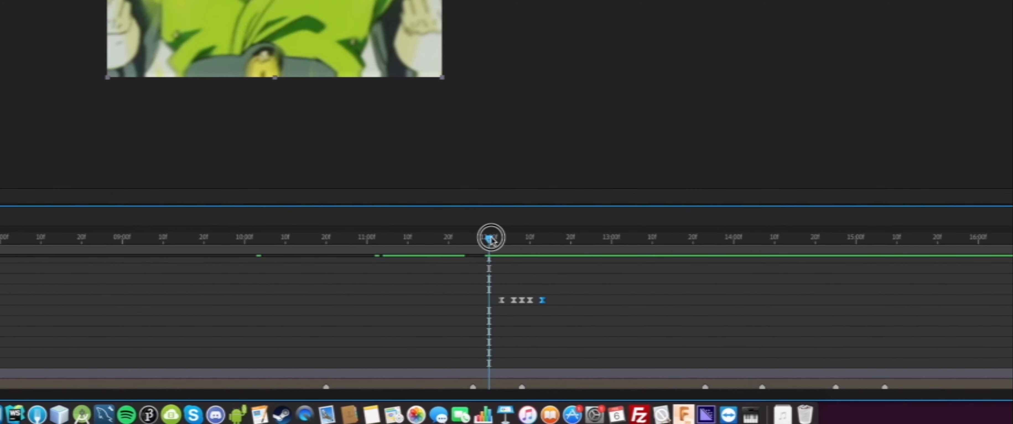
left_click_drag(606, 335, 608, 336)
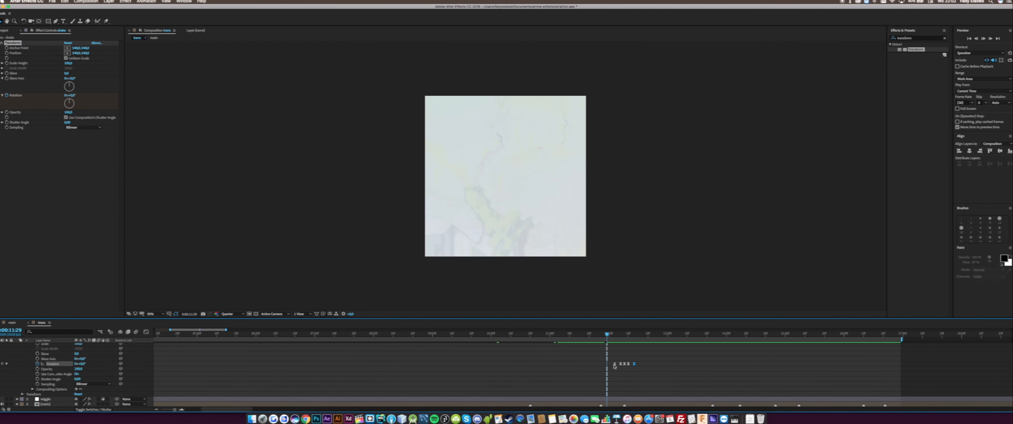
key("space")
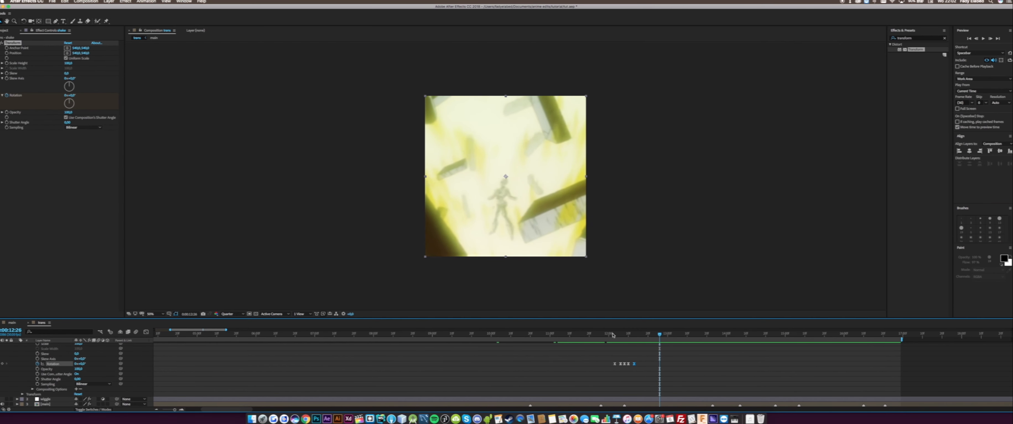
mouse_move(612, 334)
left_mouse_down()
mouse_move(633, 337)
mouse_move(610, 337)
left_mouse_up()
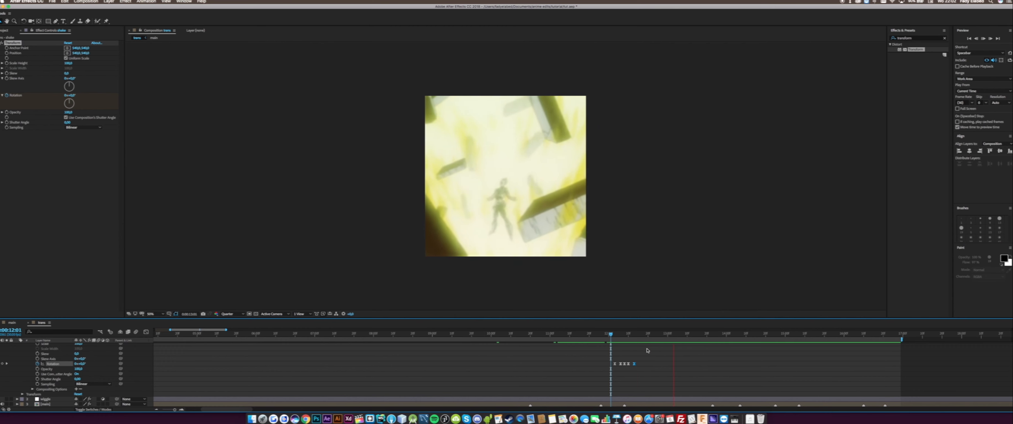
key("space")
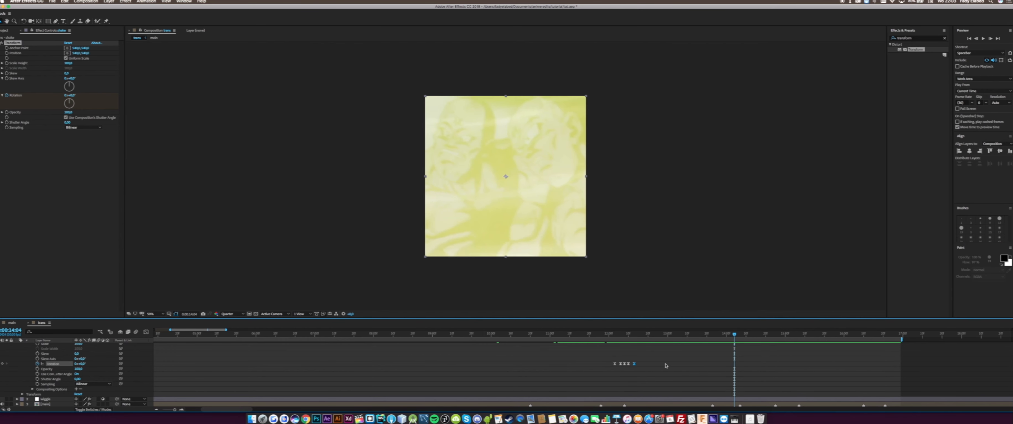
Copy the shake's Rotation keyframes and paste them so that the second set starts at about 0:00:13:18.
left_click_drag(652, 369, 591, 349)
left_click(703, 334)
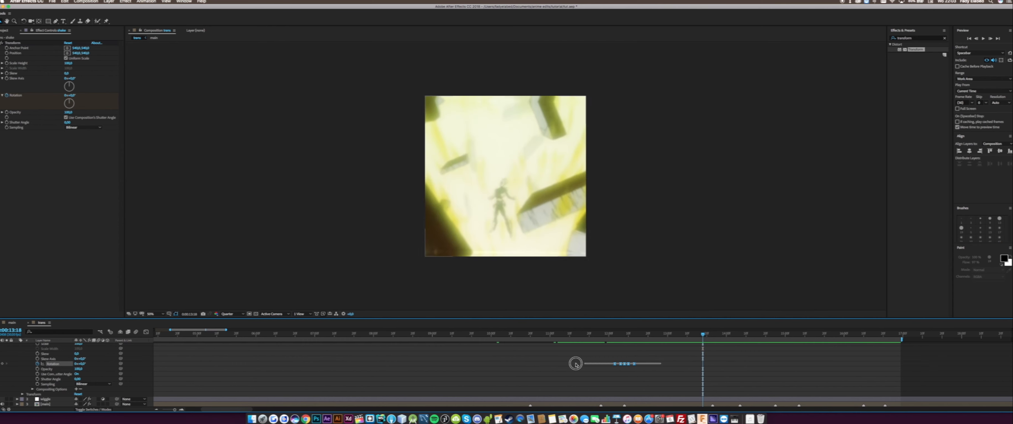
mouse_move(702, 334)
left_mouse_down()
mouse_move(719, 334)
mouse_move(703, 338)
left_mouse_up()
key("super+v")
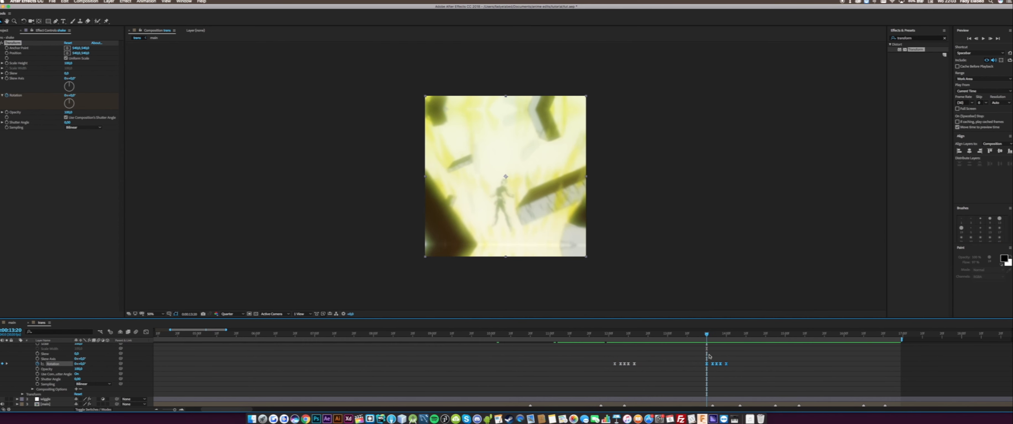
left_click(699, 362)
Paste further copies of the Rotation keyframes at about 0:00:14:20 and 0:00:10:17.
left_click(769, 335)
key("super+v")
left_click_drag(777, 364, 772, 365)
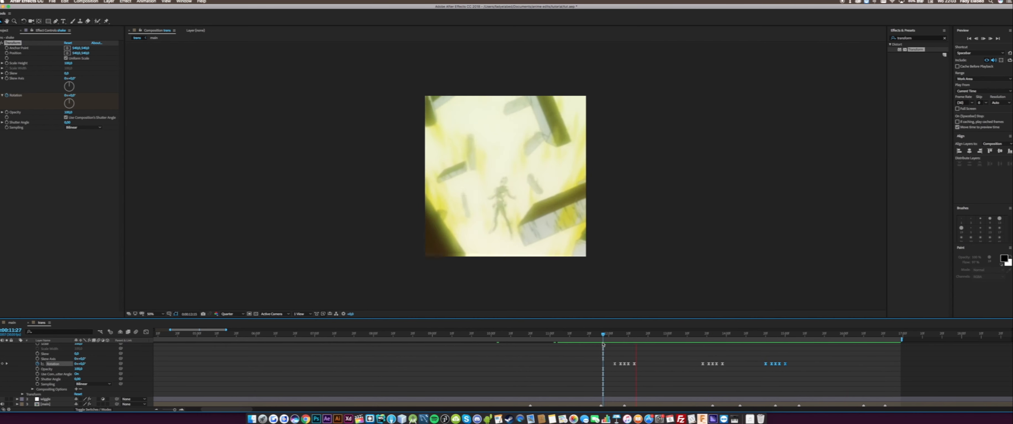
left_click_drag(602, 334, 507, 335)
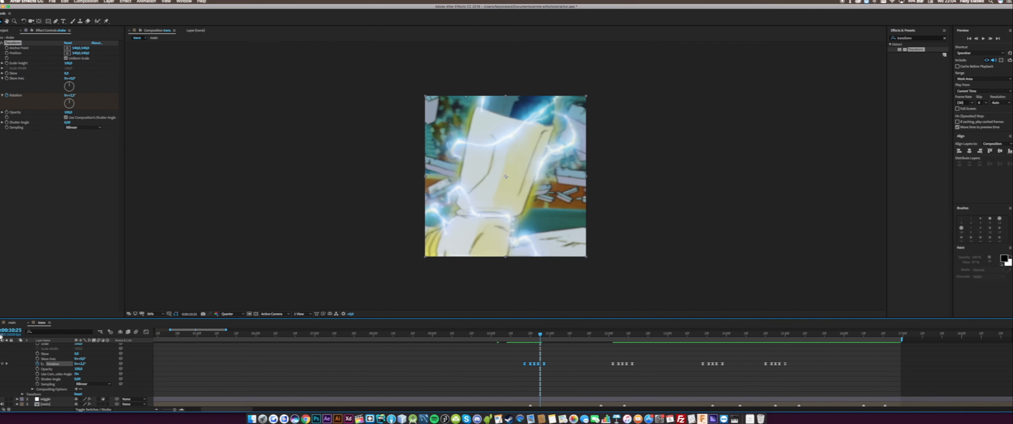
Examine the clip layers and their Scale keyframes around 0:00:10:11 in the main composition.
left_click(12, 323)
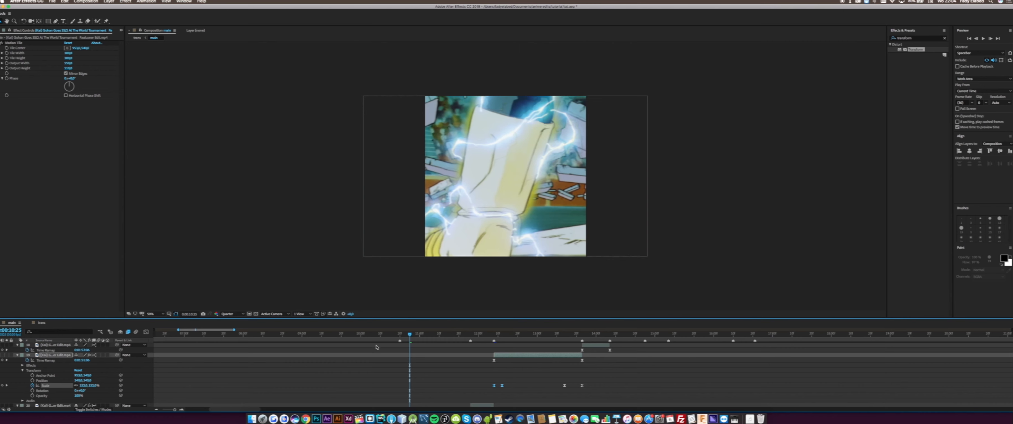
scroll(375, 347, "down", 5)
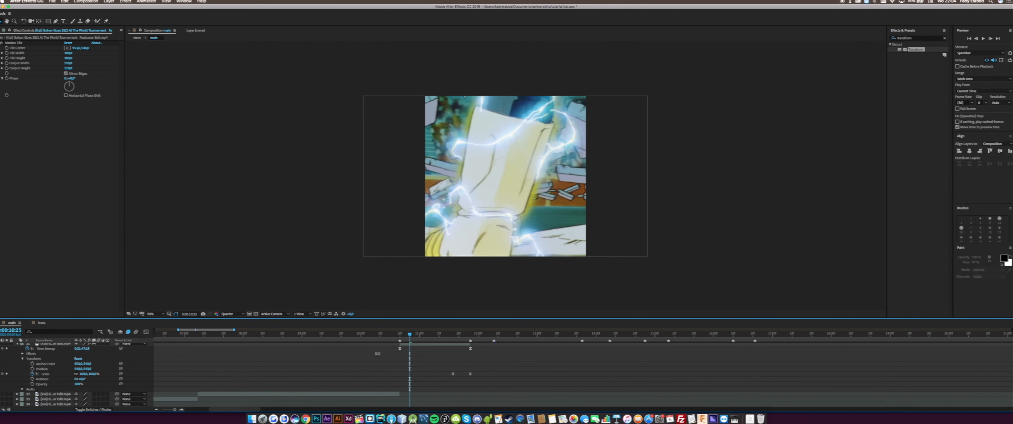
scroll(377, 353, "up", 2)
left_click_drag(450, 335, 383, 343)
scroll(352, 365, "down", 4)
left_click(395, 354)
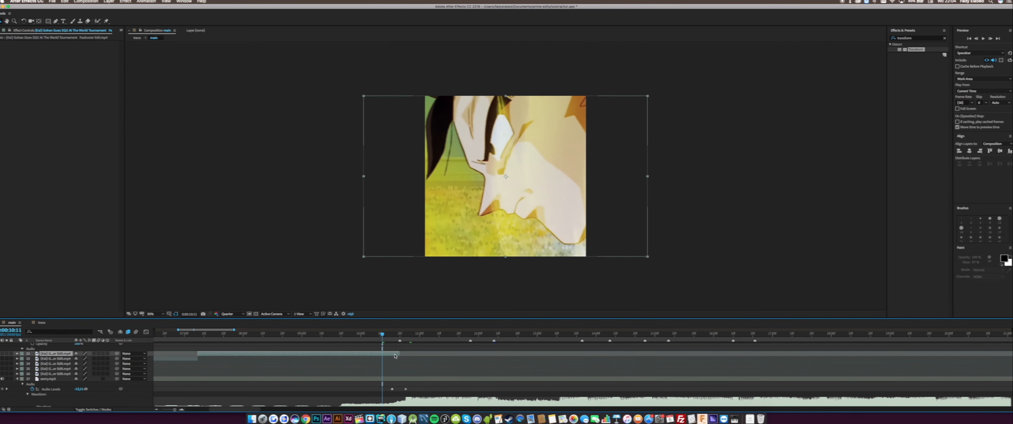
scroll(440, 377, "up", 3)
scroll(458, 386, "up", 1)
left_click_drag(429, 383, 491, 391)
scroll(491, 391, "up", 3)
left_click(468, 377)
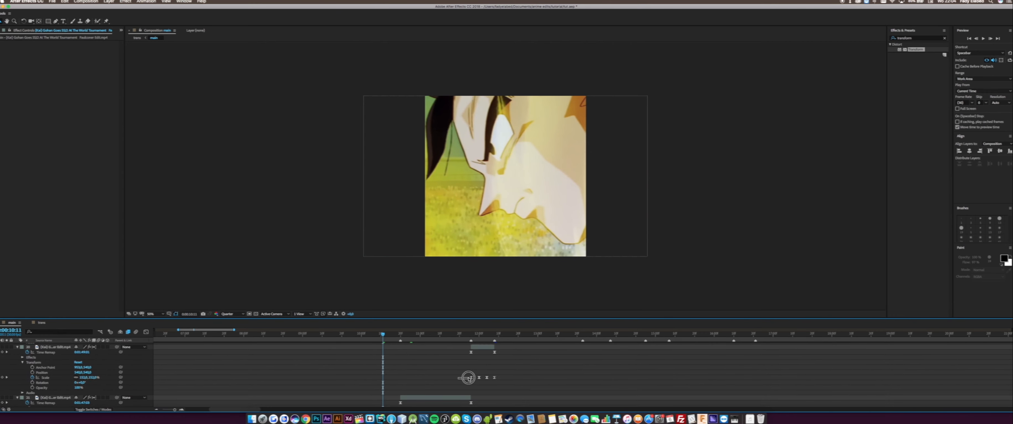
Play the trans composition from about 0:00:10:05 to check the first pasted rotation shake.
left_click(501, 336)
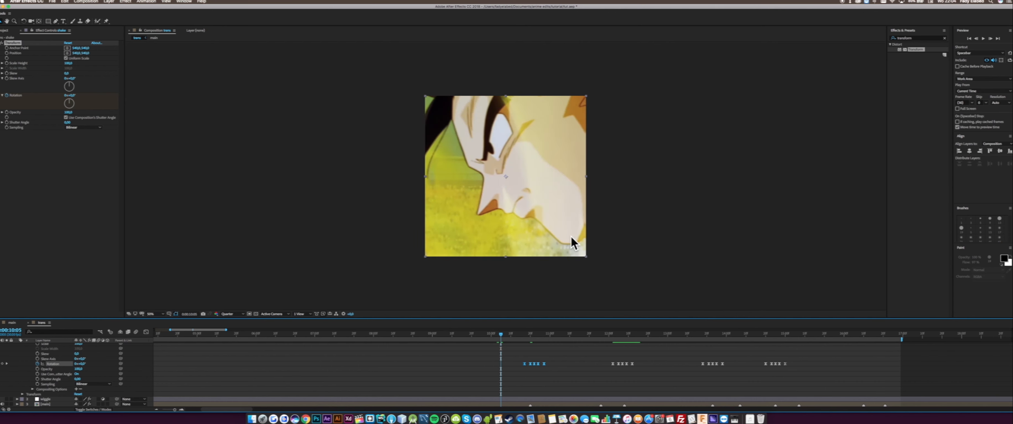
key("space")
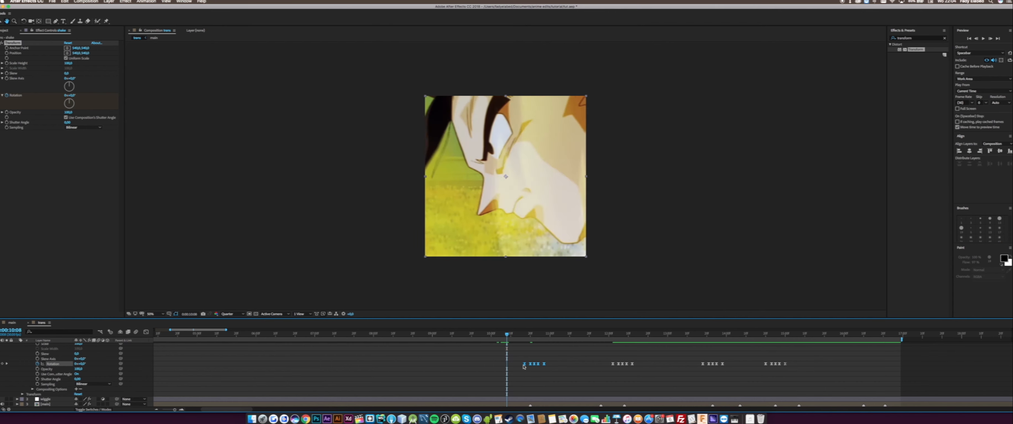
key("space")
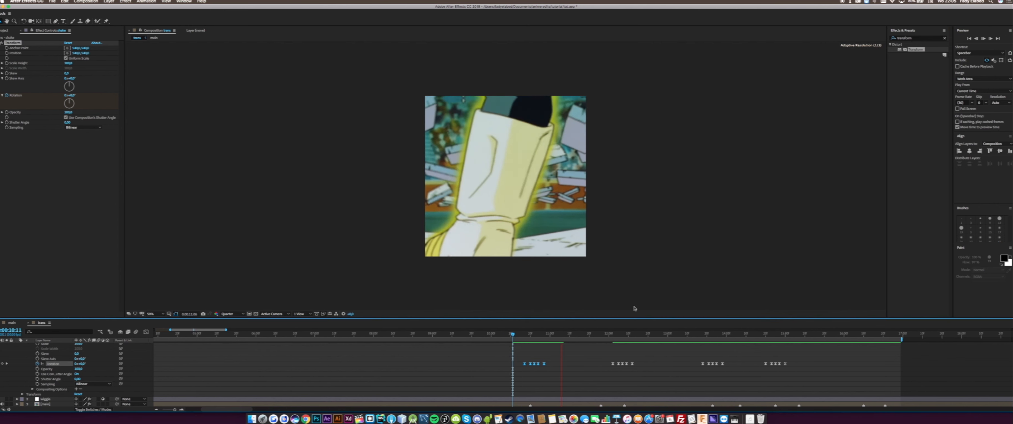
key("space")
Show the full timeline of the trans composition and play it from the beginning.
left_click(156, 409)
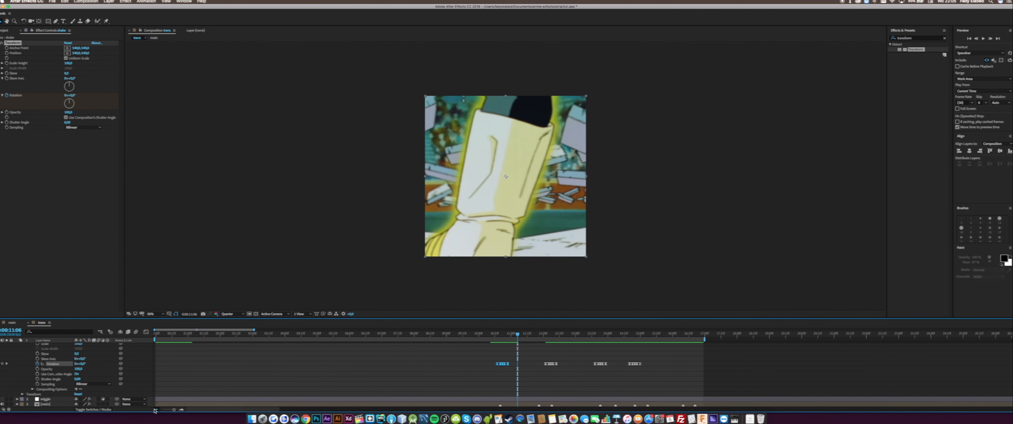
left_click_drag(157, 339, 161, 339)
left_click(58, 349)
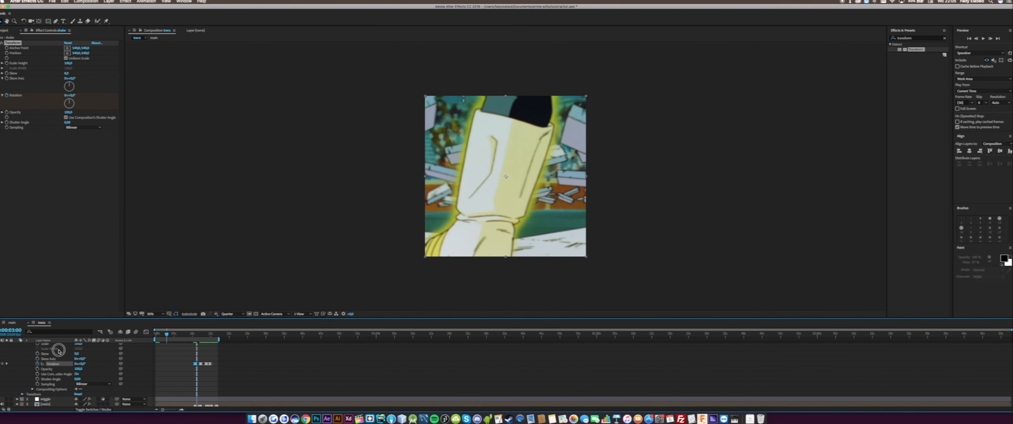
key("Home")
key("space")
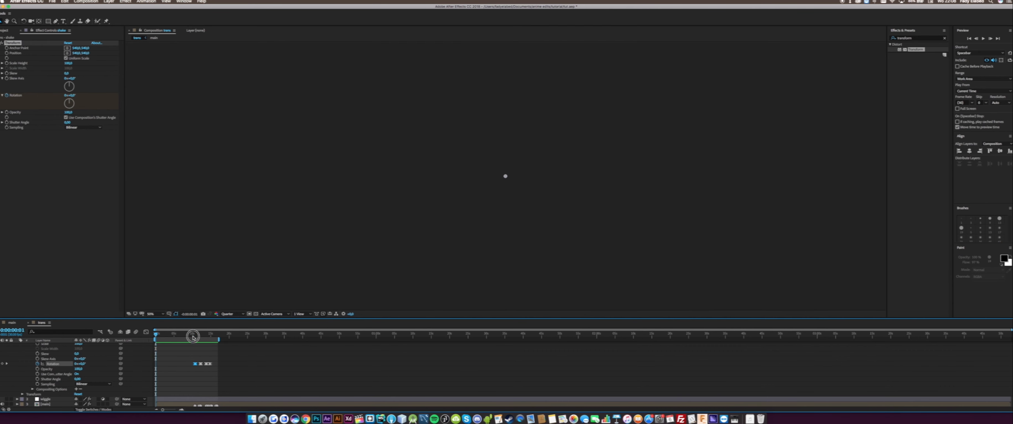
Add an adjustment layer named cc above the shake layer in the trans composition.
left_click_drag(192, 334, 184, 338)
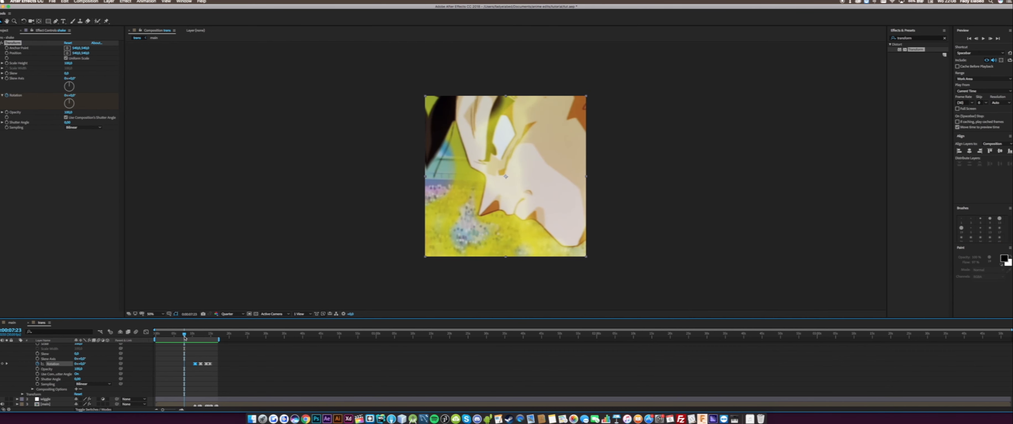
left_click(267, 352)
scroll(236, 357, "up", 3)
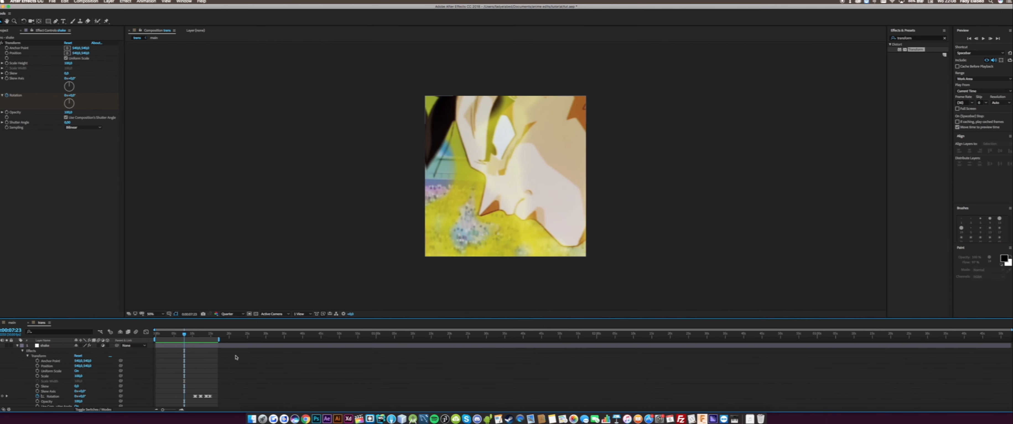
right_click(197, 367)
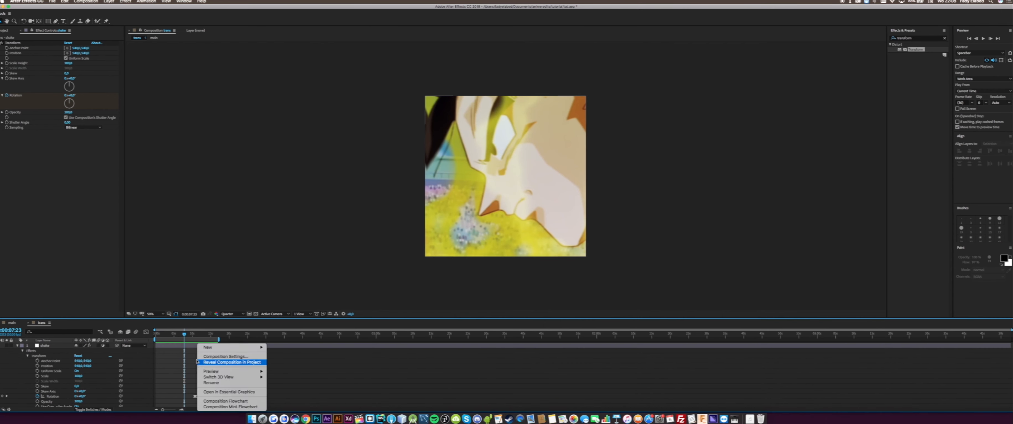
mouse_move(208, 347)
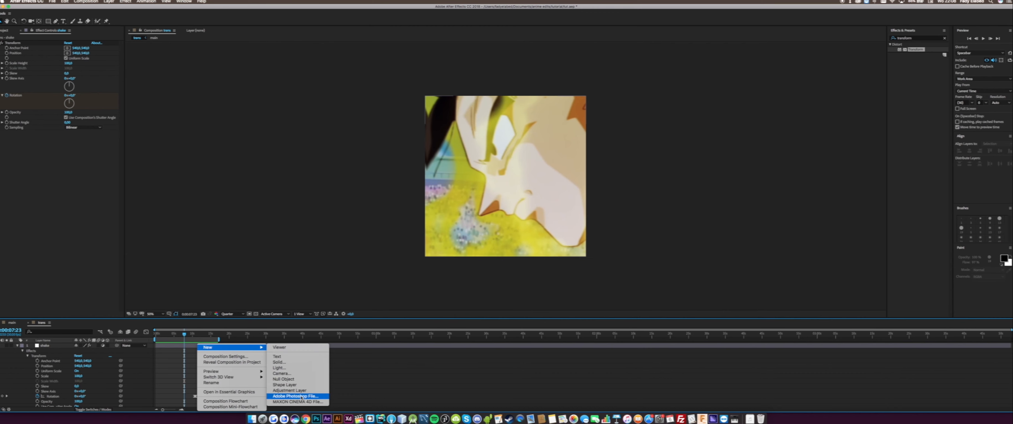
left_click(290, 391)
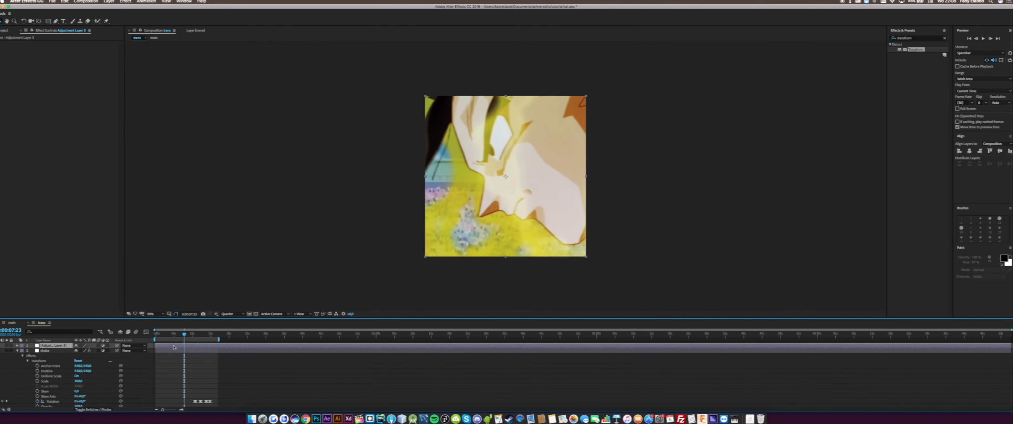
key("Return")
type("cc")
key("Return")
Find the Lumetri Color effect and apply it to the cc adjustment layer.
left_click(927, 39)
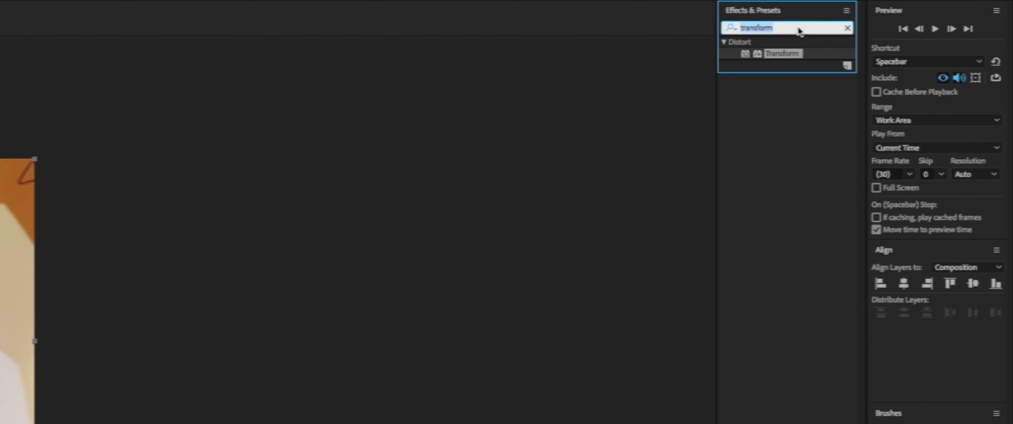
type("lumetri")
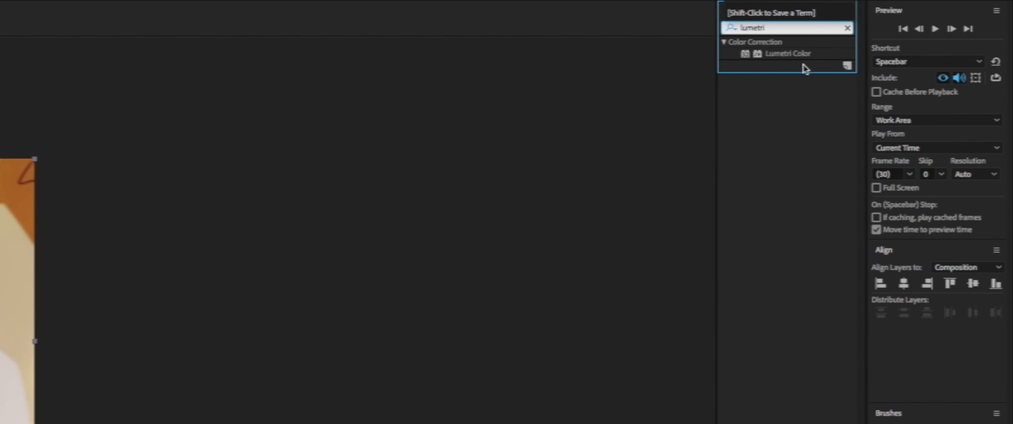
left_click_drag(790, 54, 180, 347)
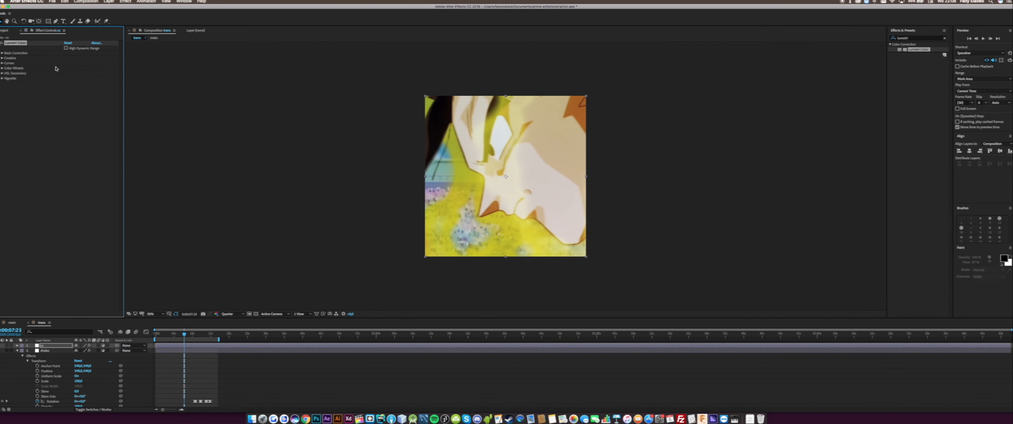
Set Lumetri Color's Creative adjustments to Faded Film 23, Sharpen 100 and Vibrance 18.
left_click(2, 58)
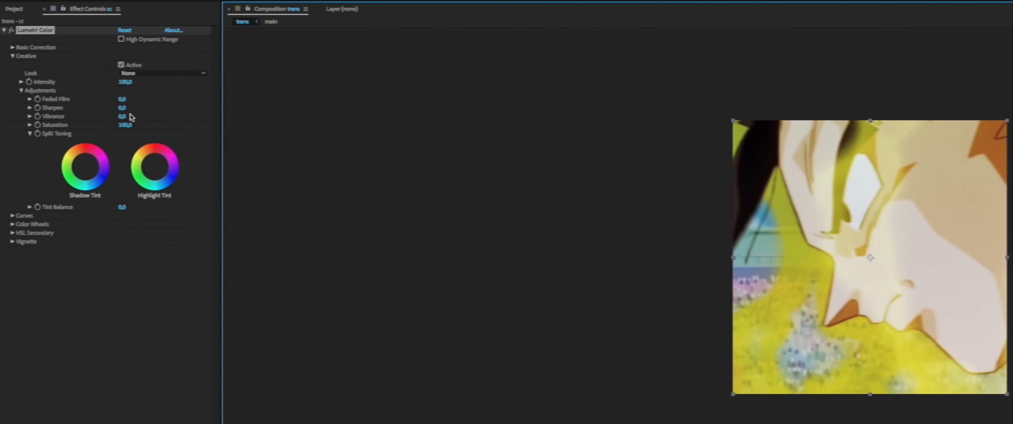
left_click(13, 56)
left_click(12, 56)
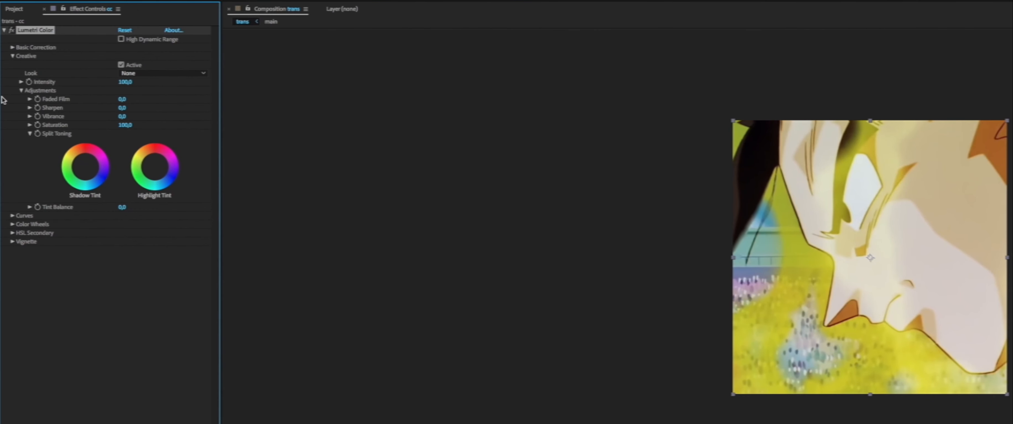
left_click_drag(122, 109, 430, 114)
left_click_drag(120, 100, 131, 119)
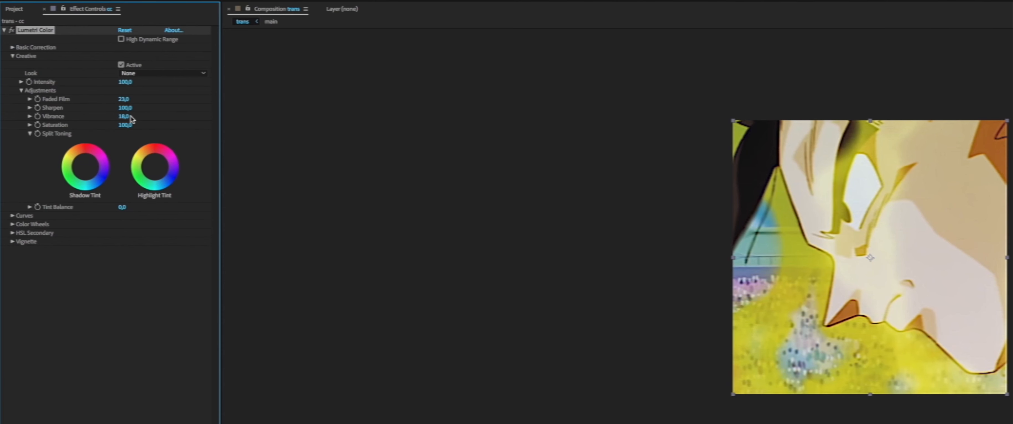
Raise the Contrast in Lumetri Color's Basic Correction on the cc layer.
left_click(13, 48)
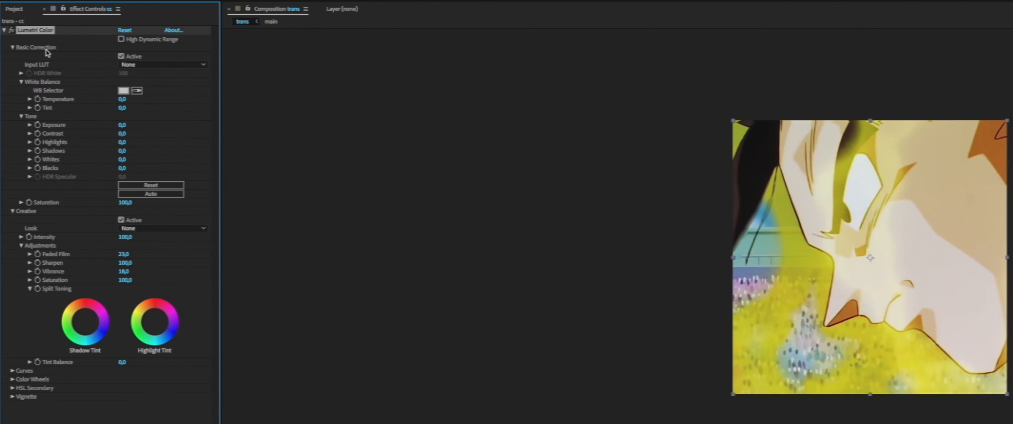
left_click_drag(126, 139, 154, 136)
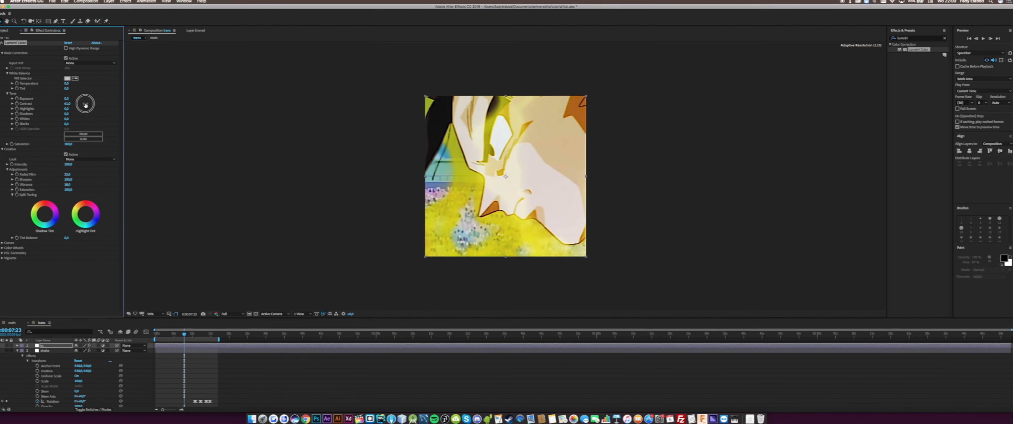
left_click_drag(85, 104, 88, 104)
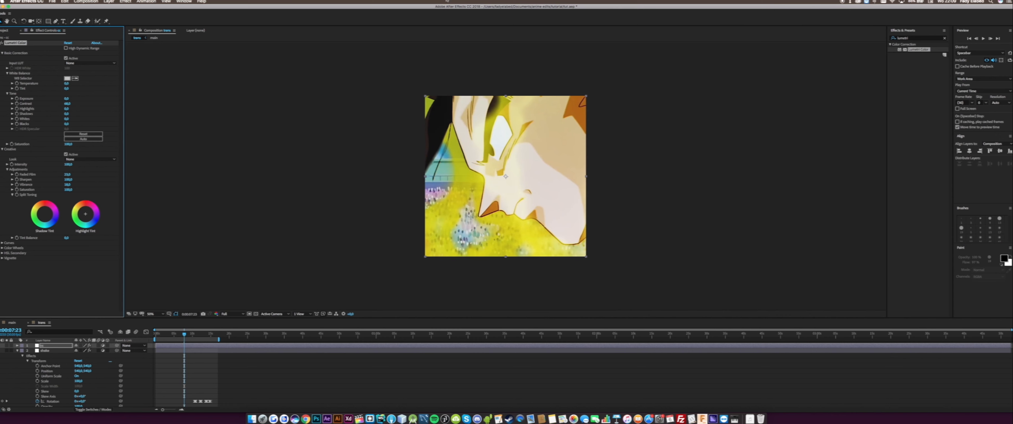
Search the effects and presets for Looks.
left_click(919, 38)
type("looks")
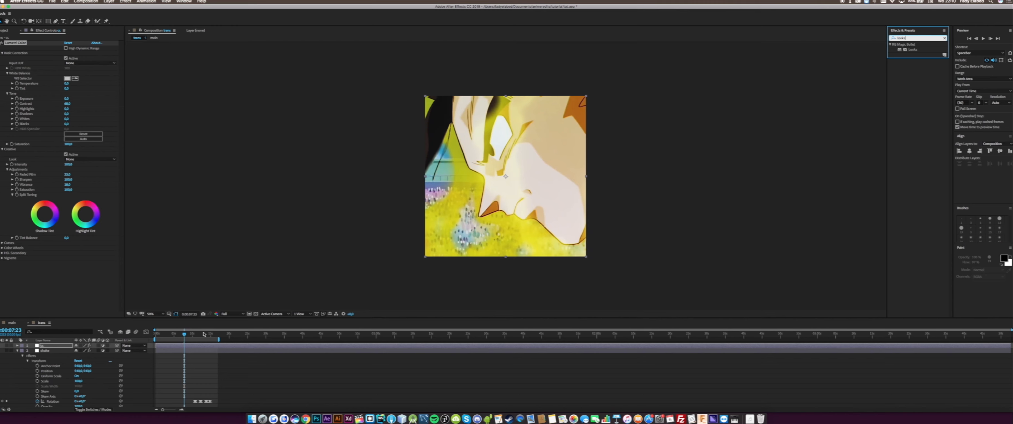
Set the preview resolution to Quarter and play the colour-corrected trans composition from the start.
left_click_drag(191, 334, 143, 335)
left_click(234, 315)
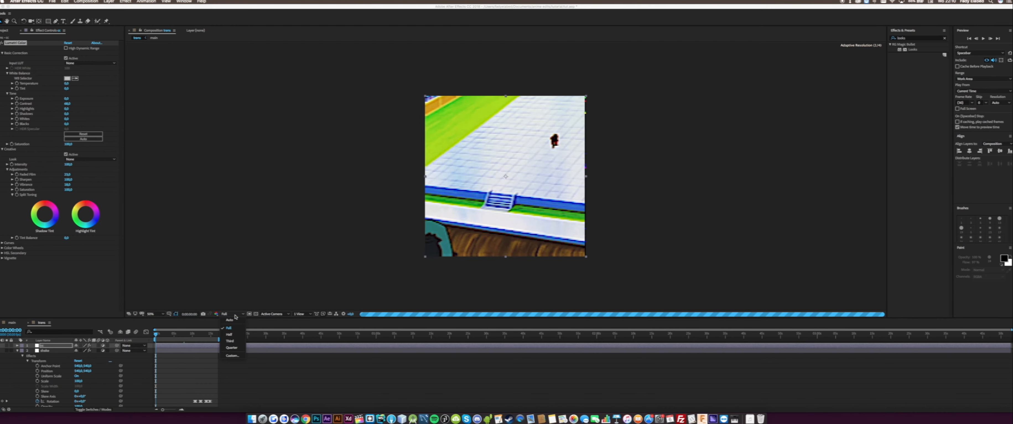
left_click(232, 349)
key("space")
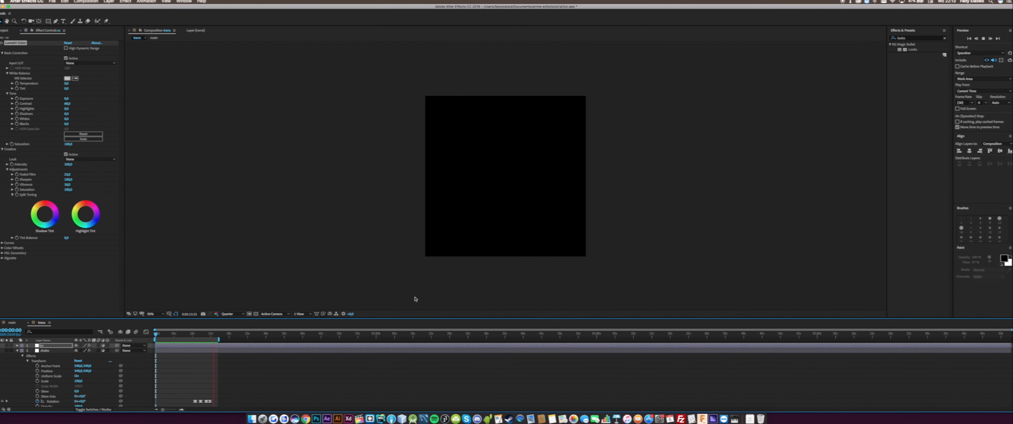
key("space")
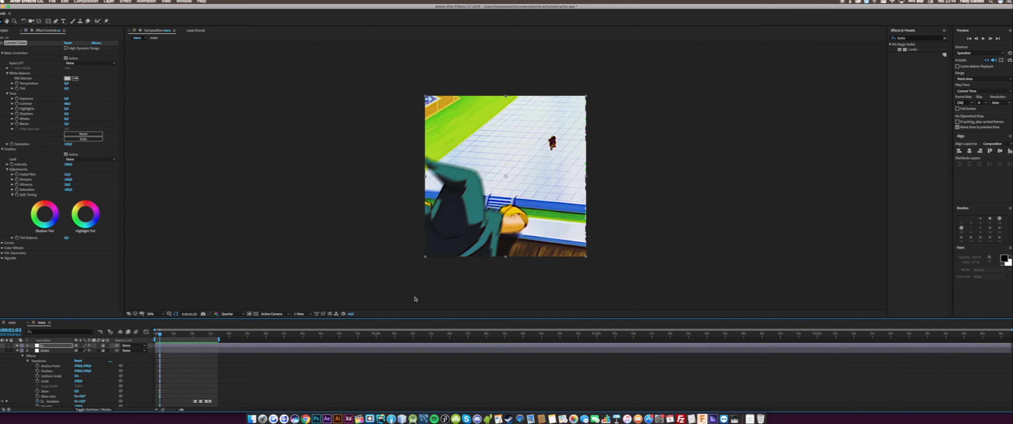